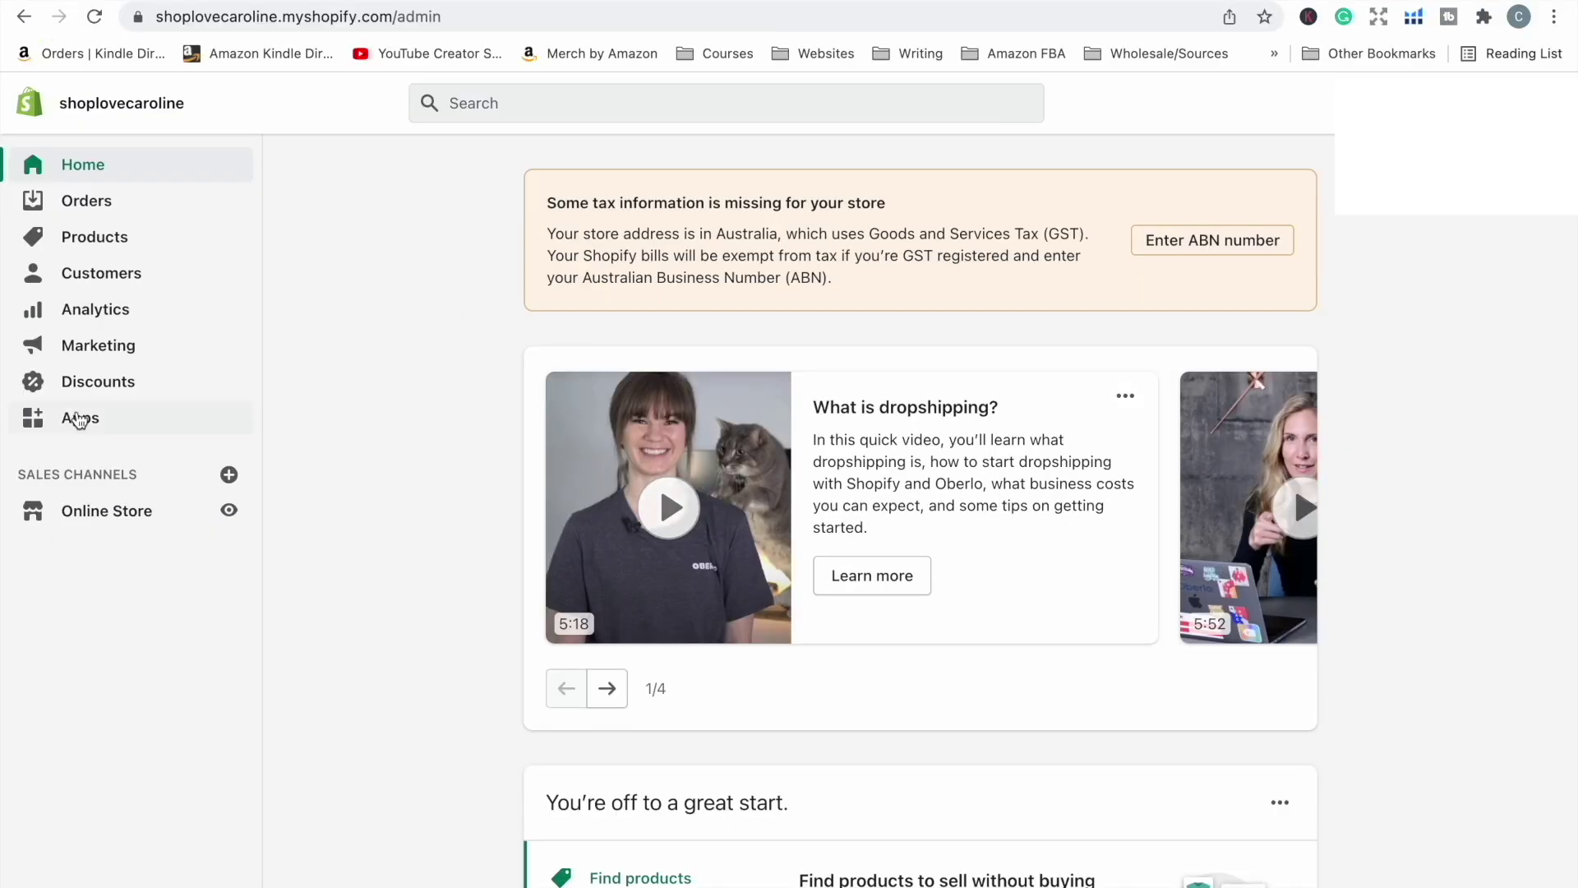
Step: Go to the store's Apps page and launch the Shopify App Store from there
click(78, 419)
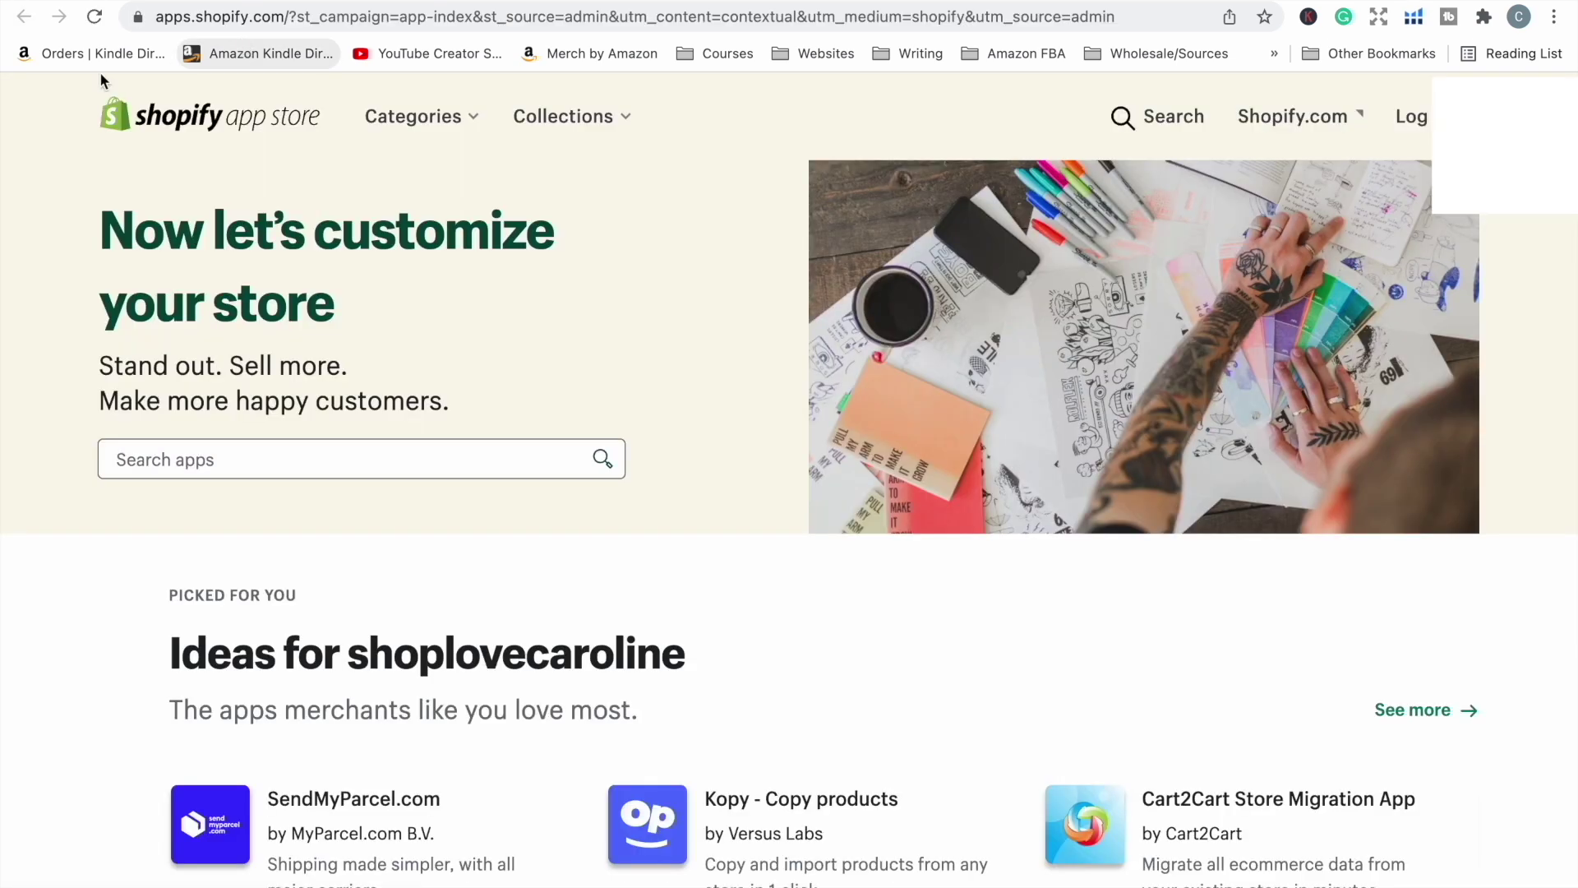
key(super+w)
click(1282, 194)
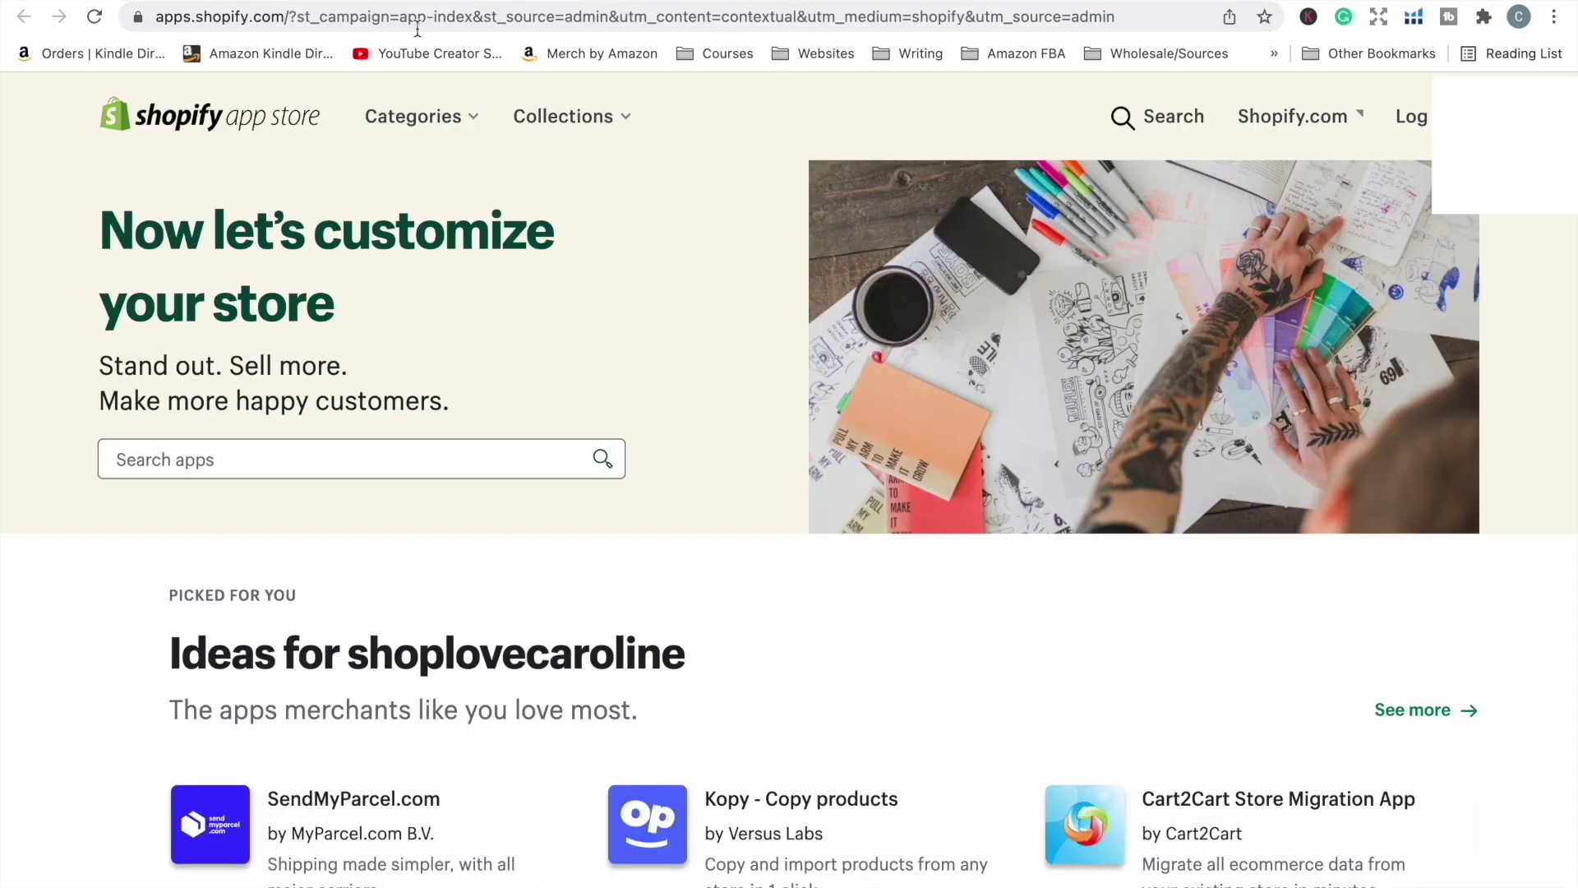
Step: Search the App Store for 'lulu' and open the Lulu Direct listing
click(281, 458)
text(lulu)
key(Return)
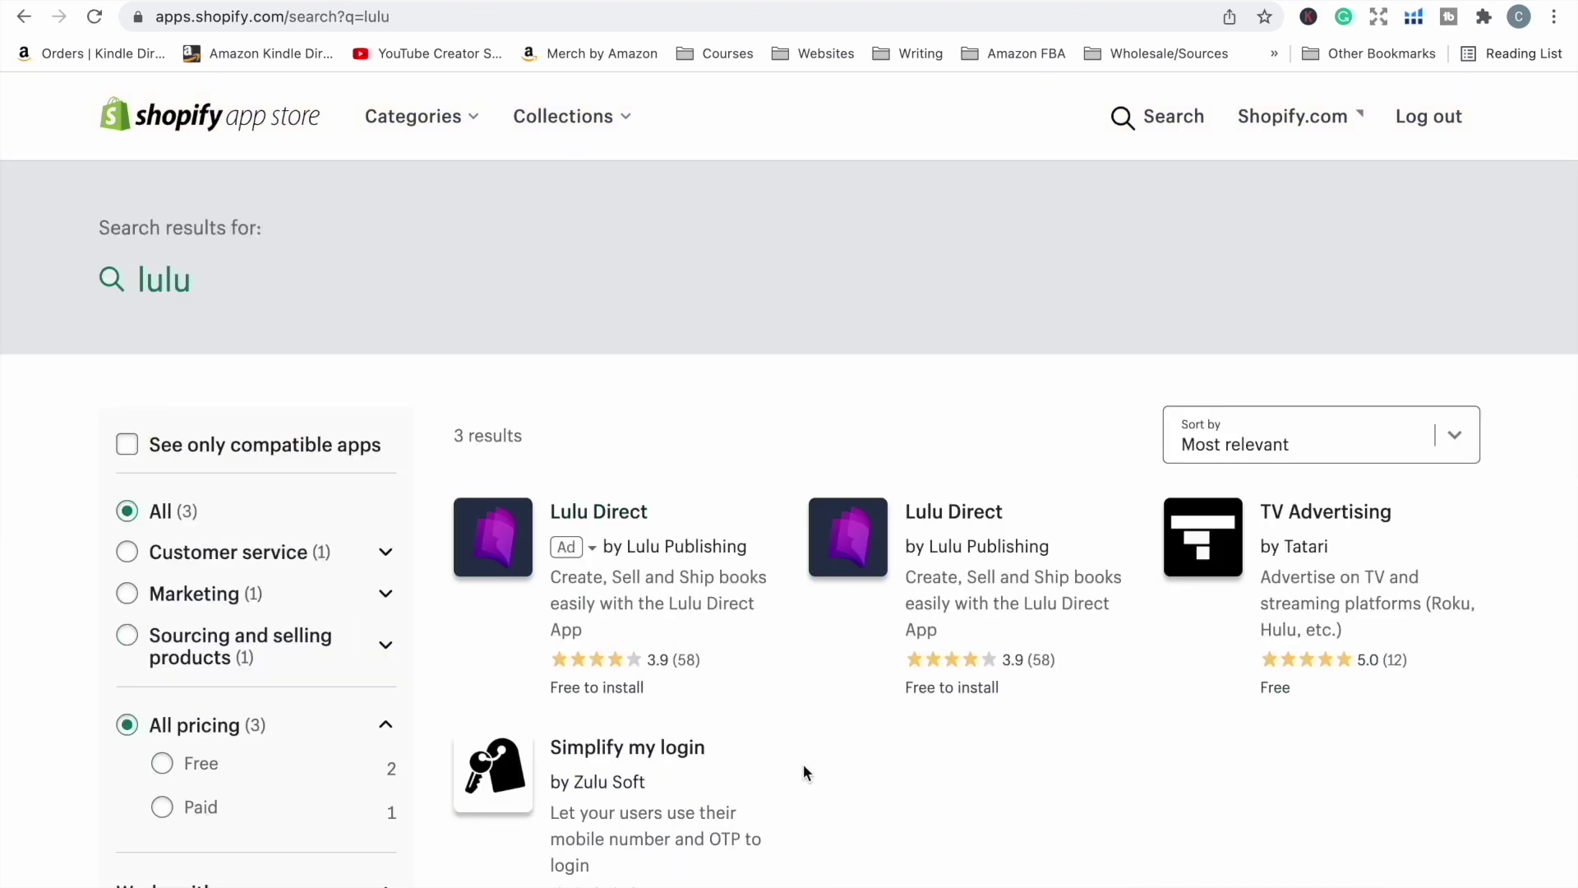
scroll(962, 529, down, 1)
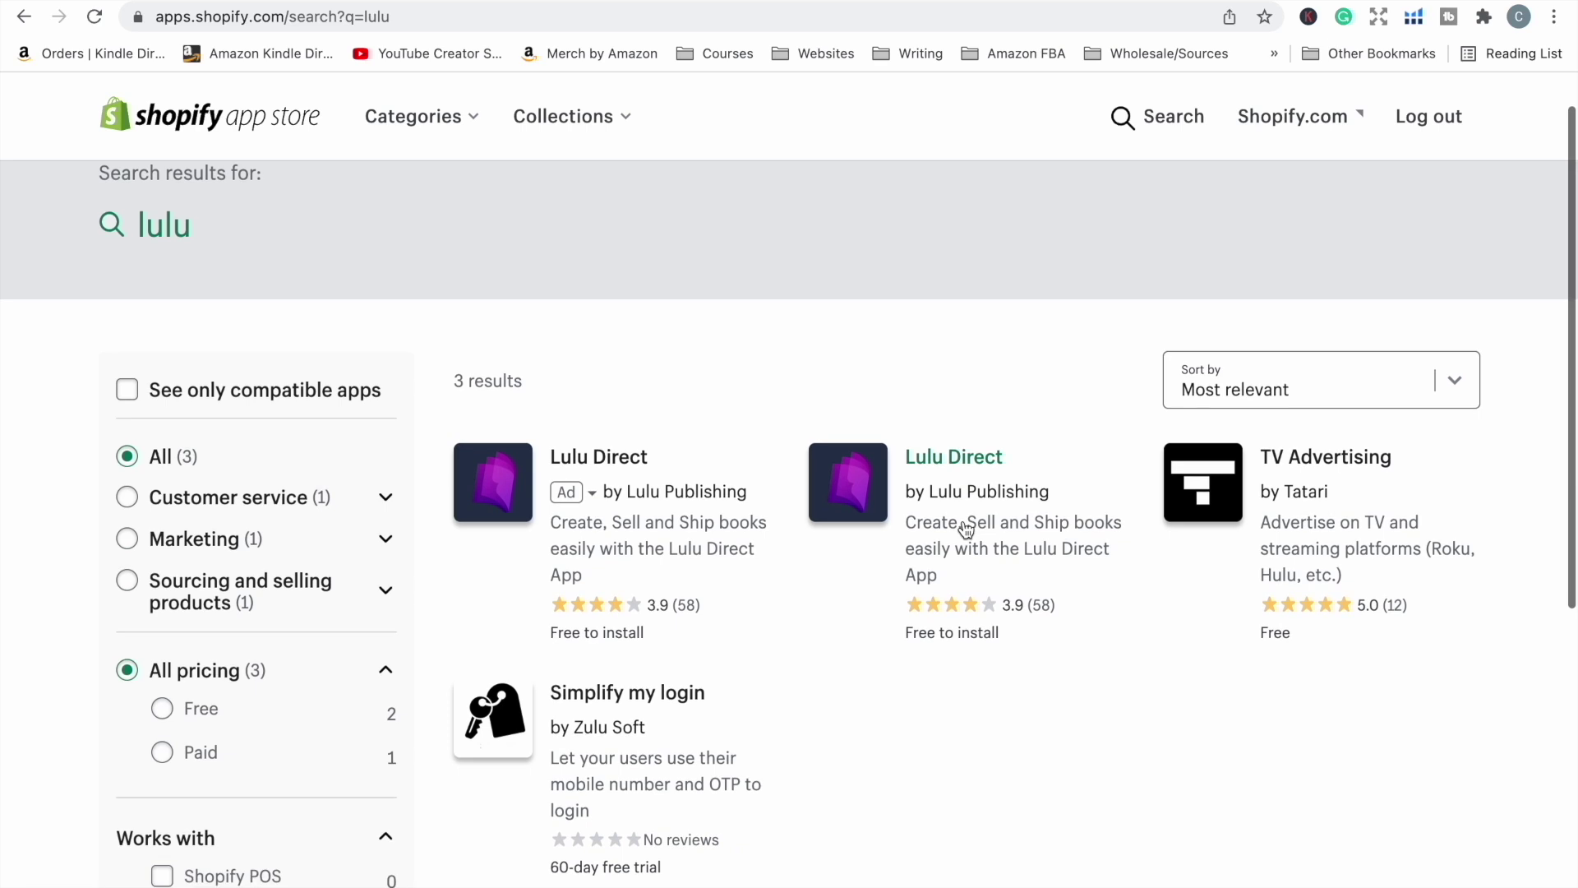
click(958, 466)
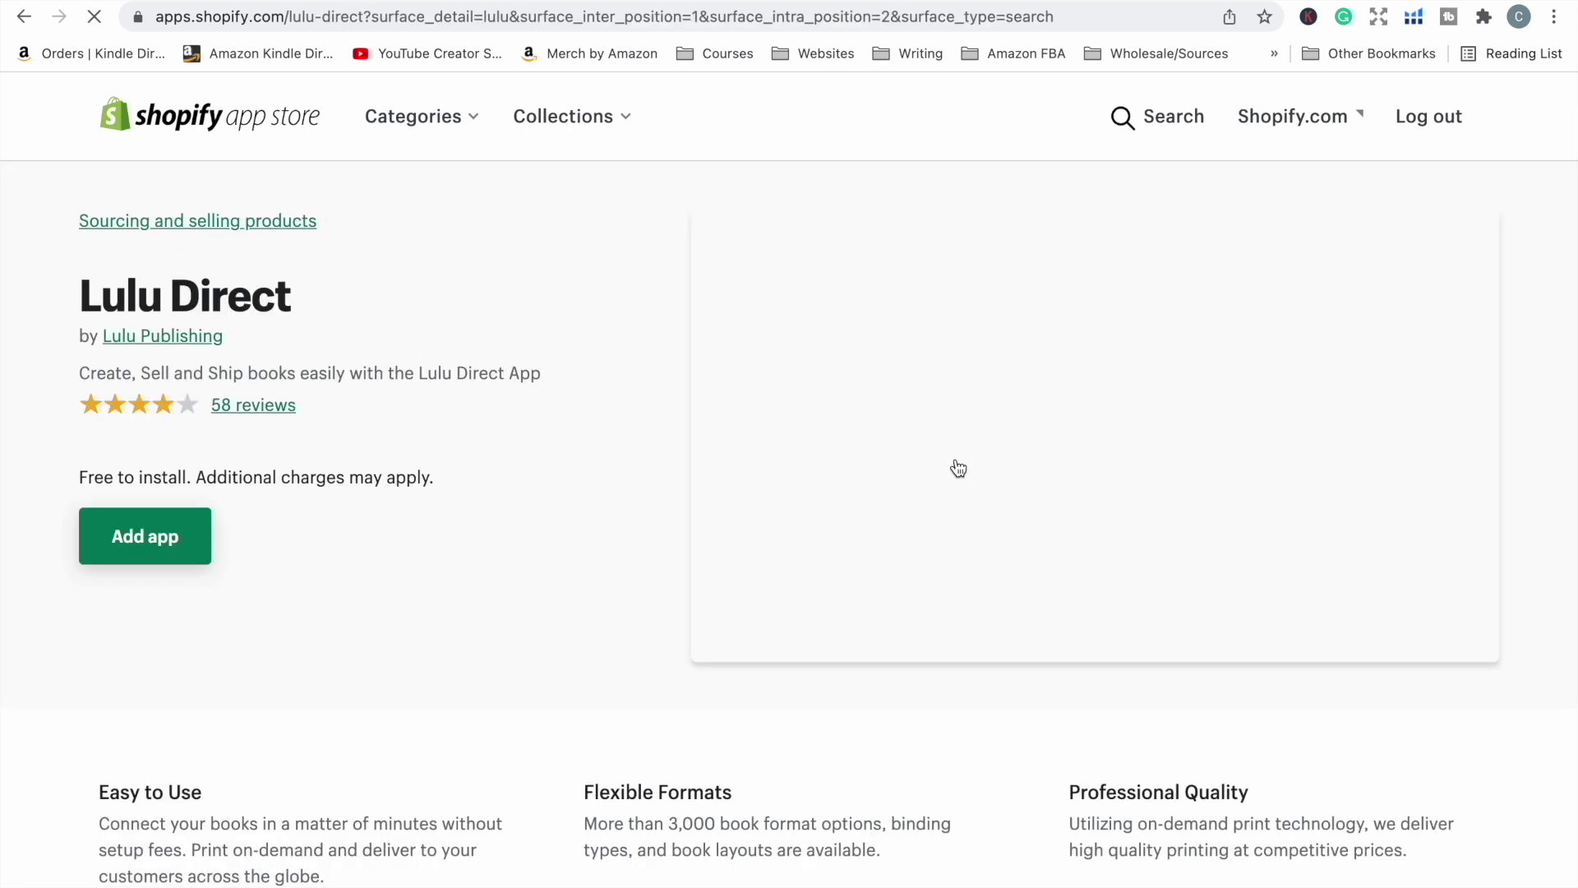
Step: Add Lulu Direct to the store and confirm its installation
click(167, 548)
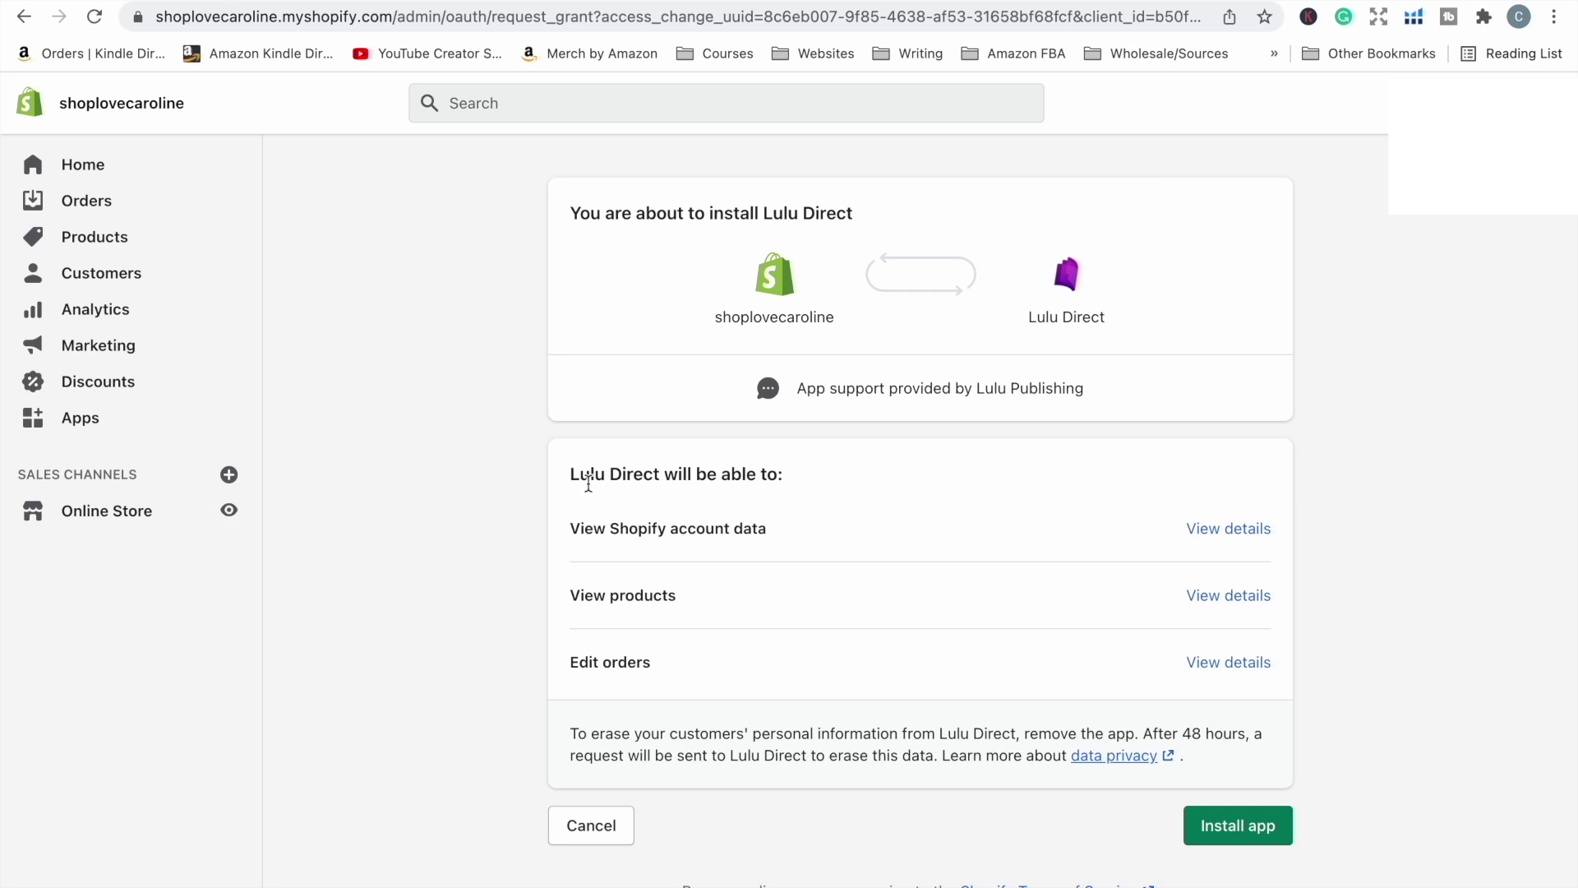
click(1229, 827)
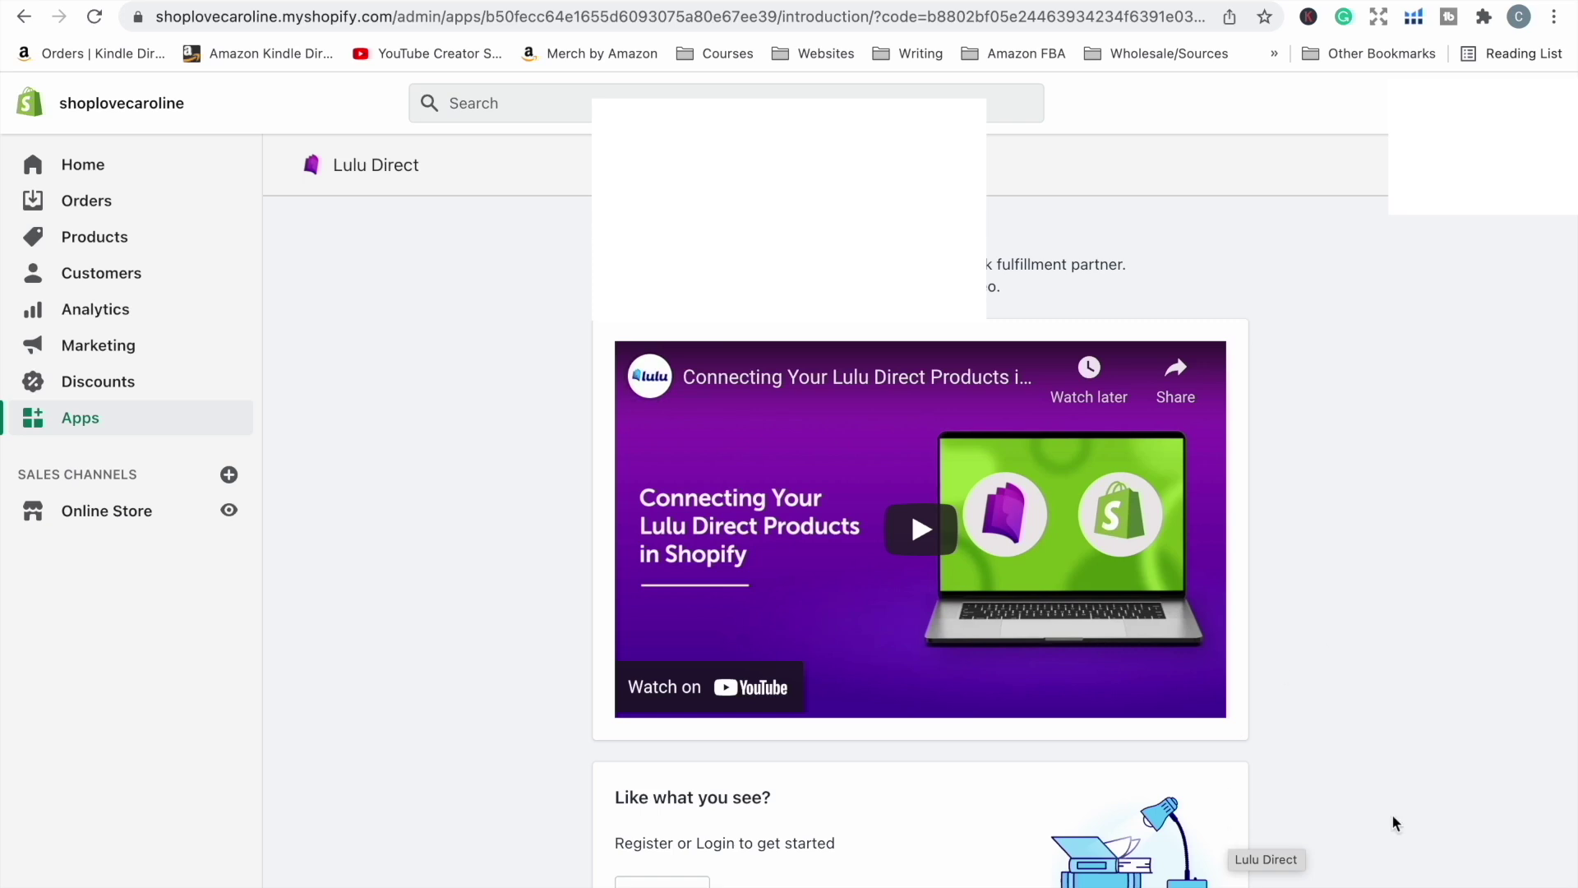
scroll(1178, 666, down, 1)
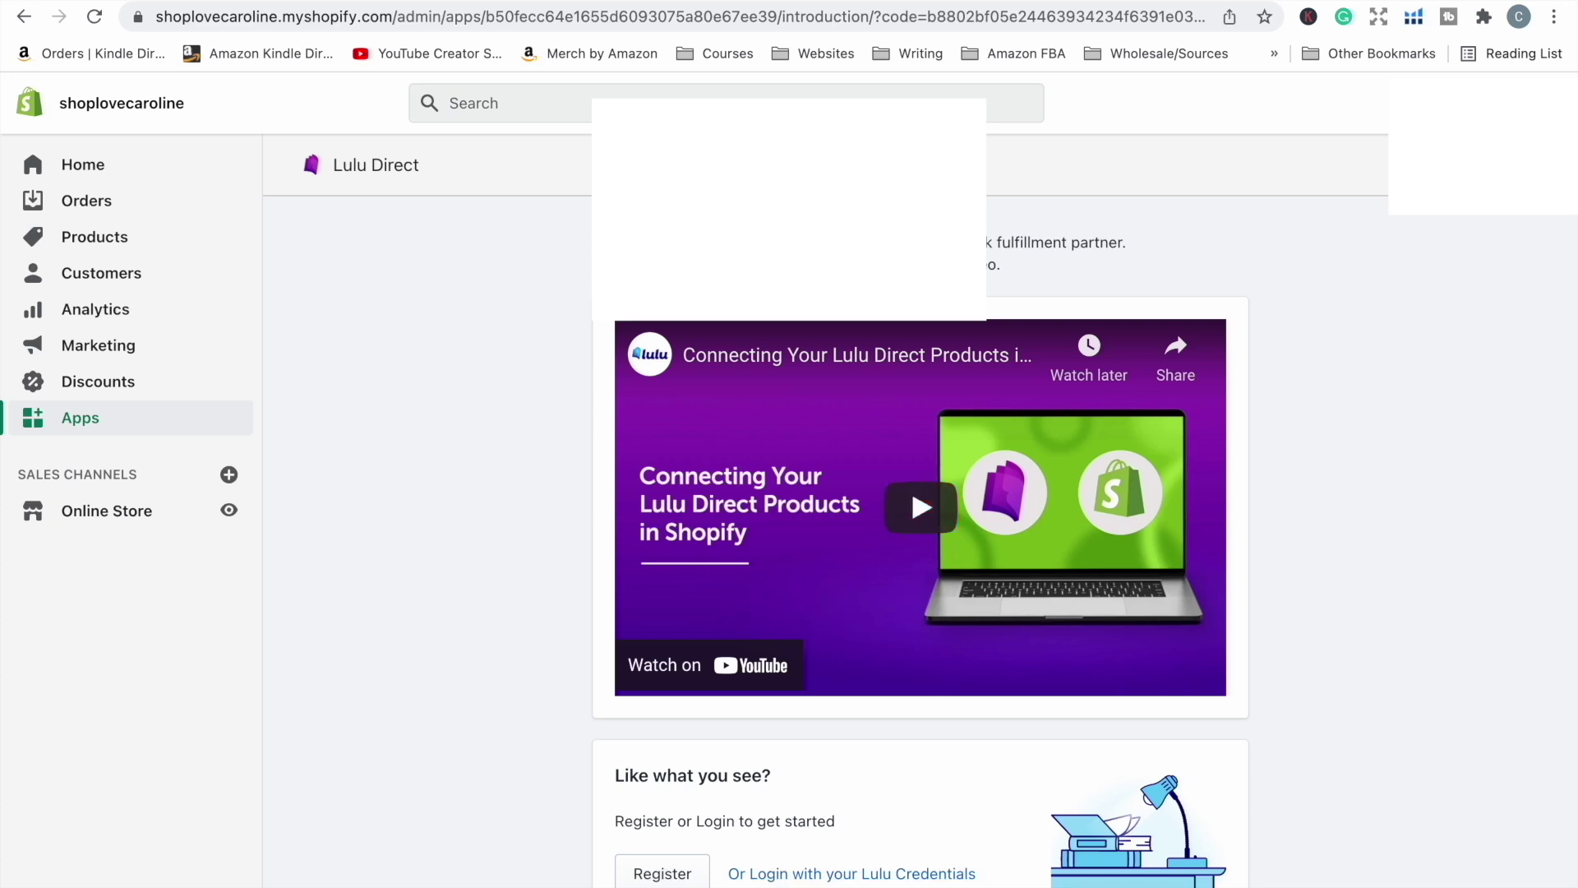
Step: Log in with existing Lulu credentials, accepting cookies and closing the password and invite popups
click(808, 875)
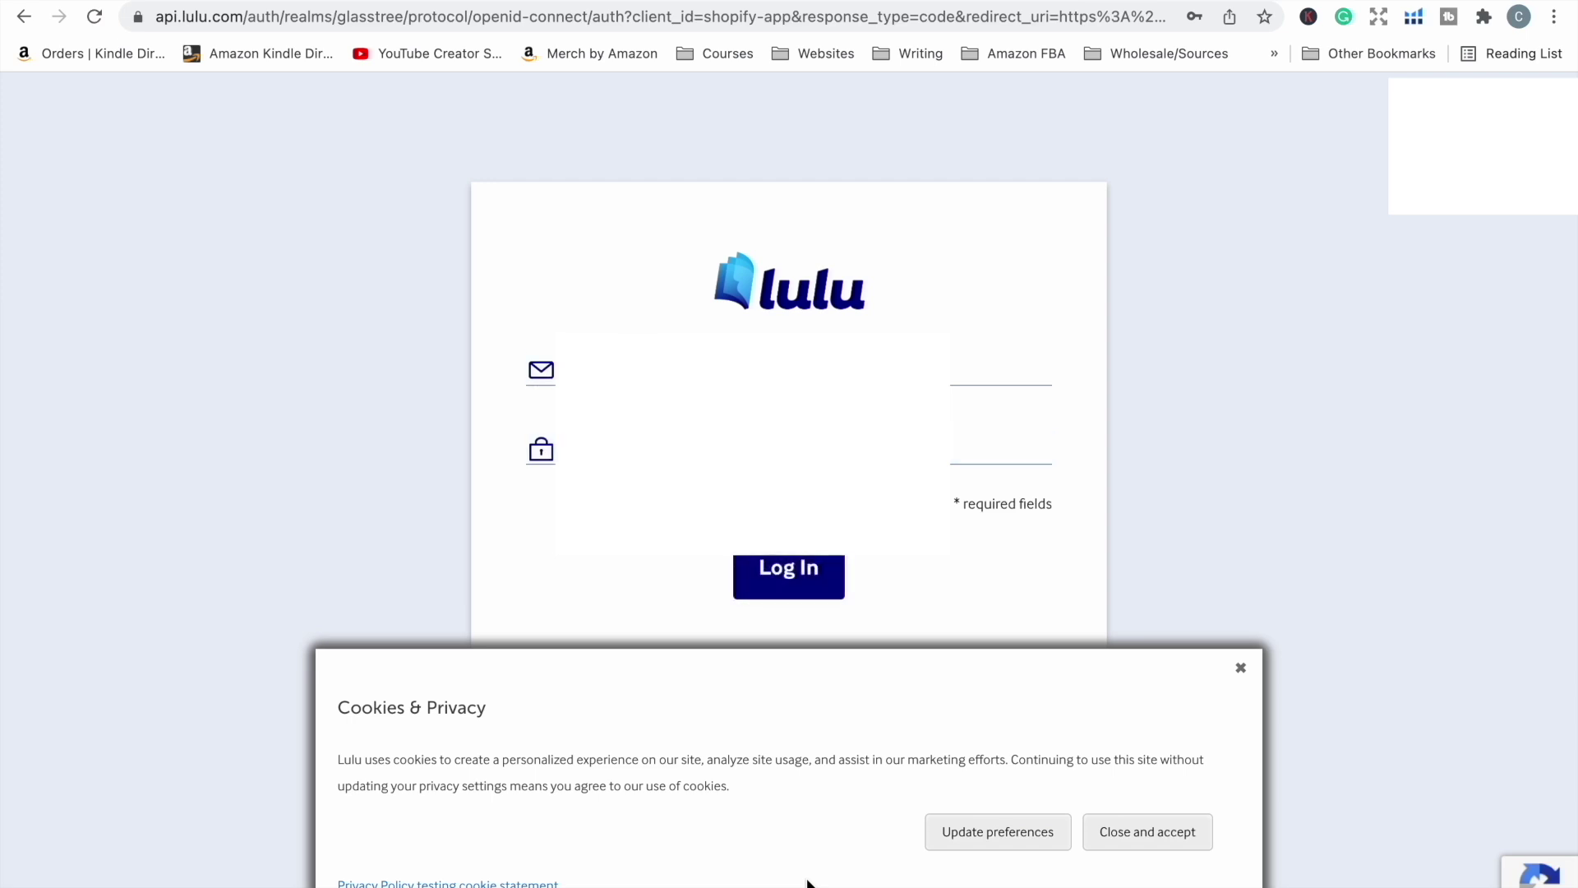
click(1125, 833)
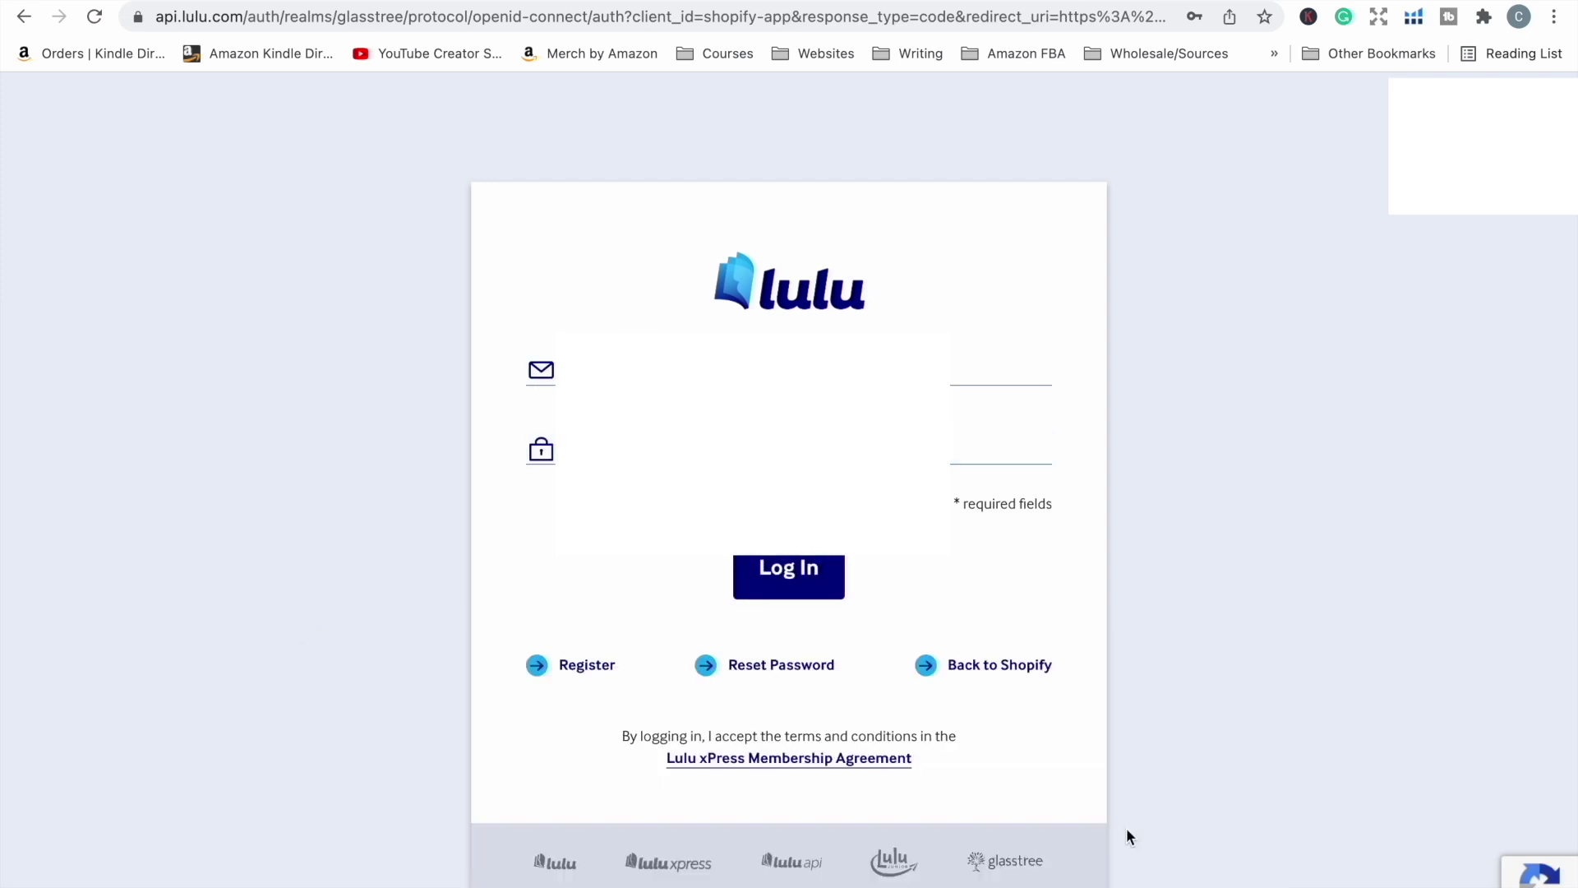
click(770, 582)
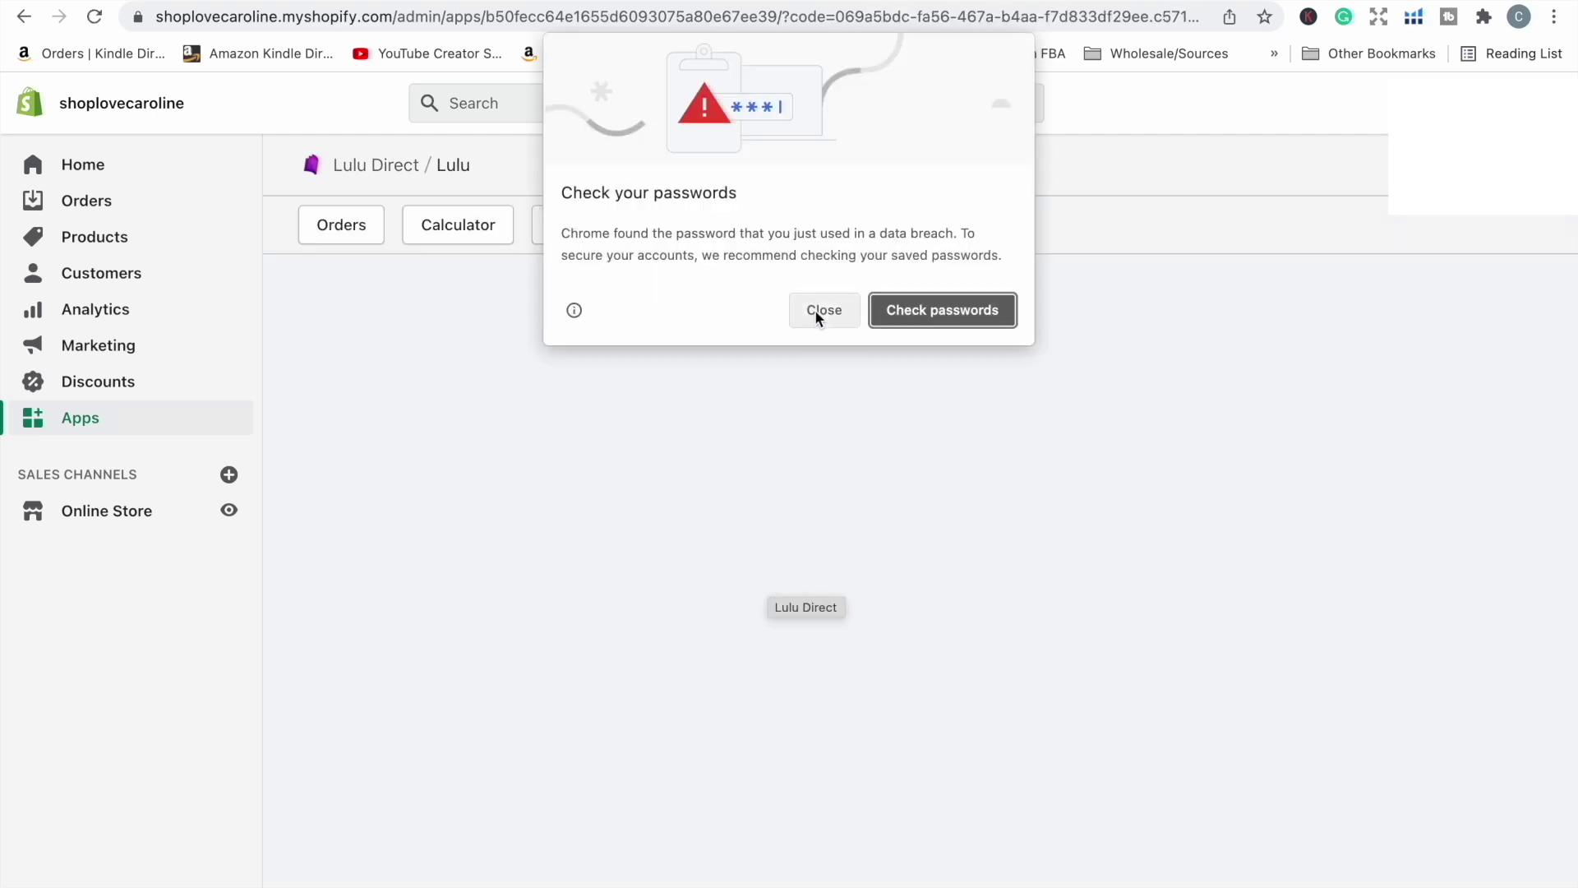
click(815, 309)
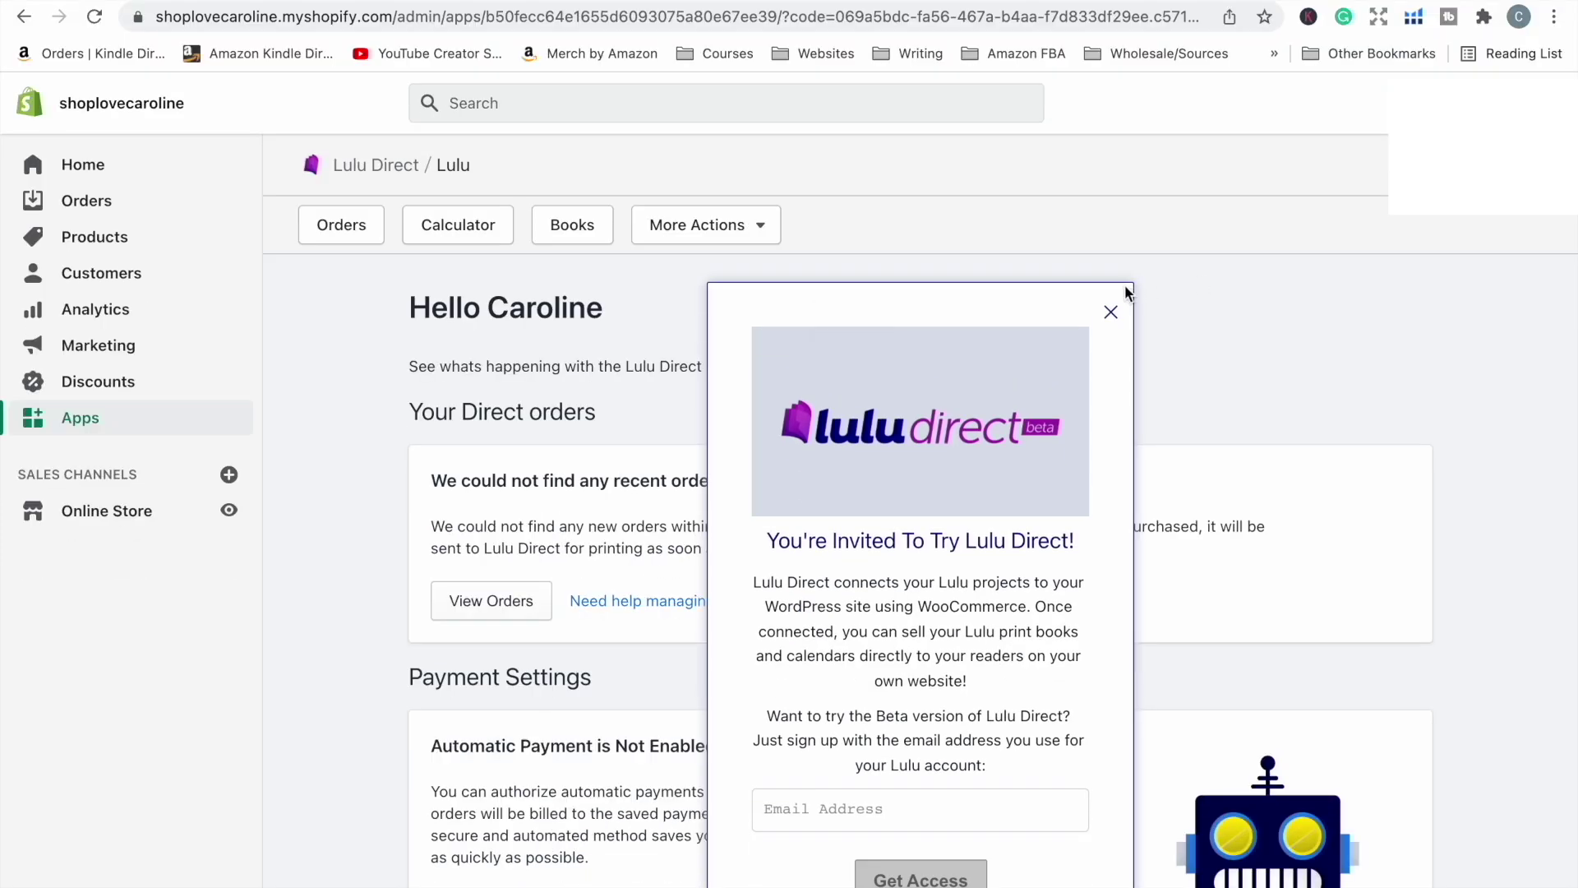
click(1113, 311)
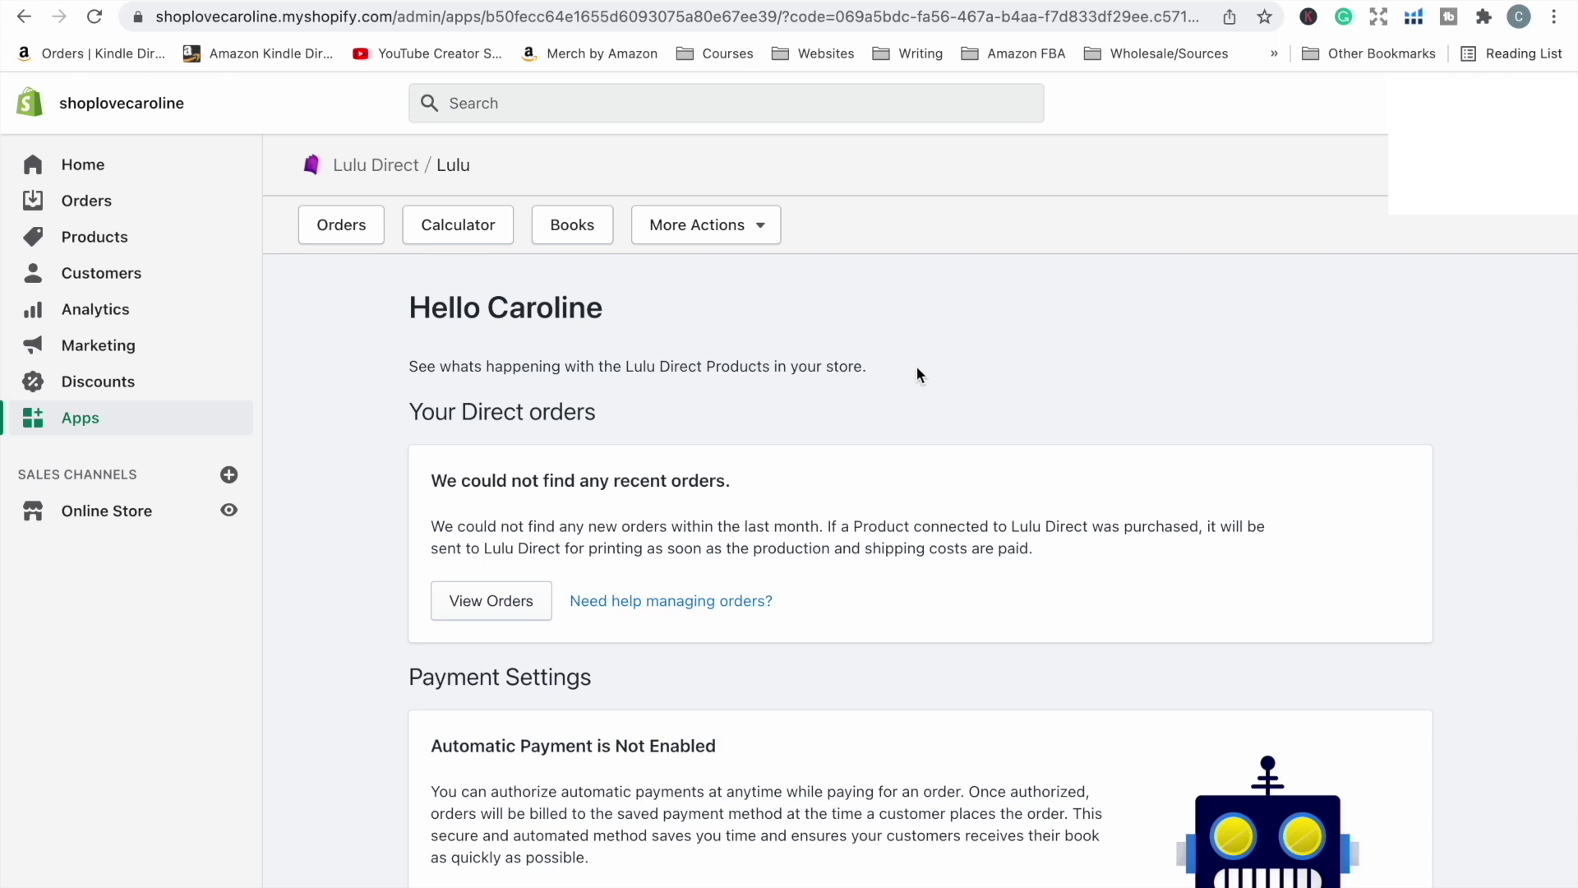
scroll(917, 374, down, 1)
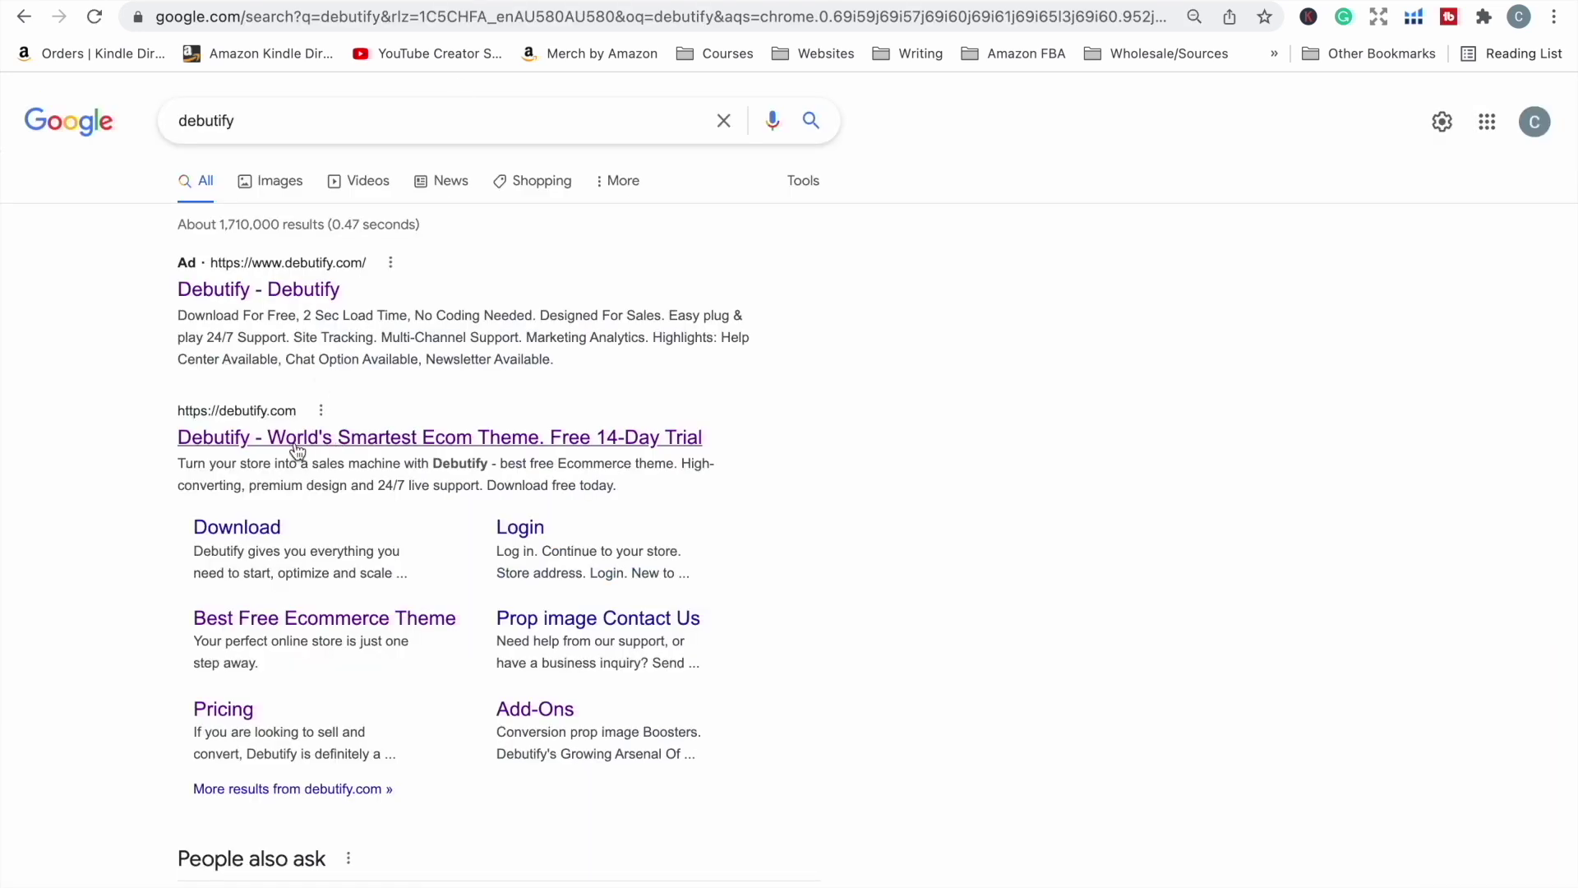
Step: Open debutify.com and browse its Free, Starter, Pro and Enterprise pricing plans
click(296, 440)
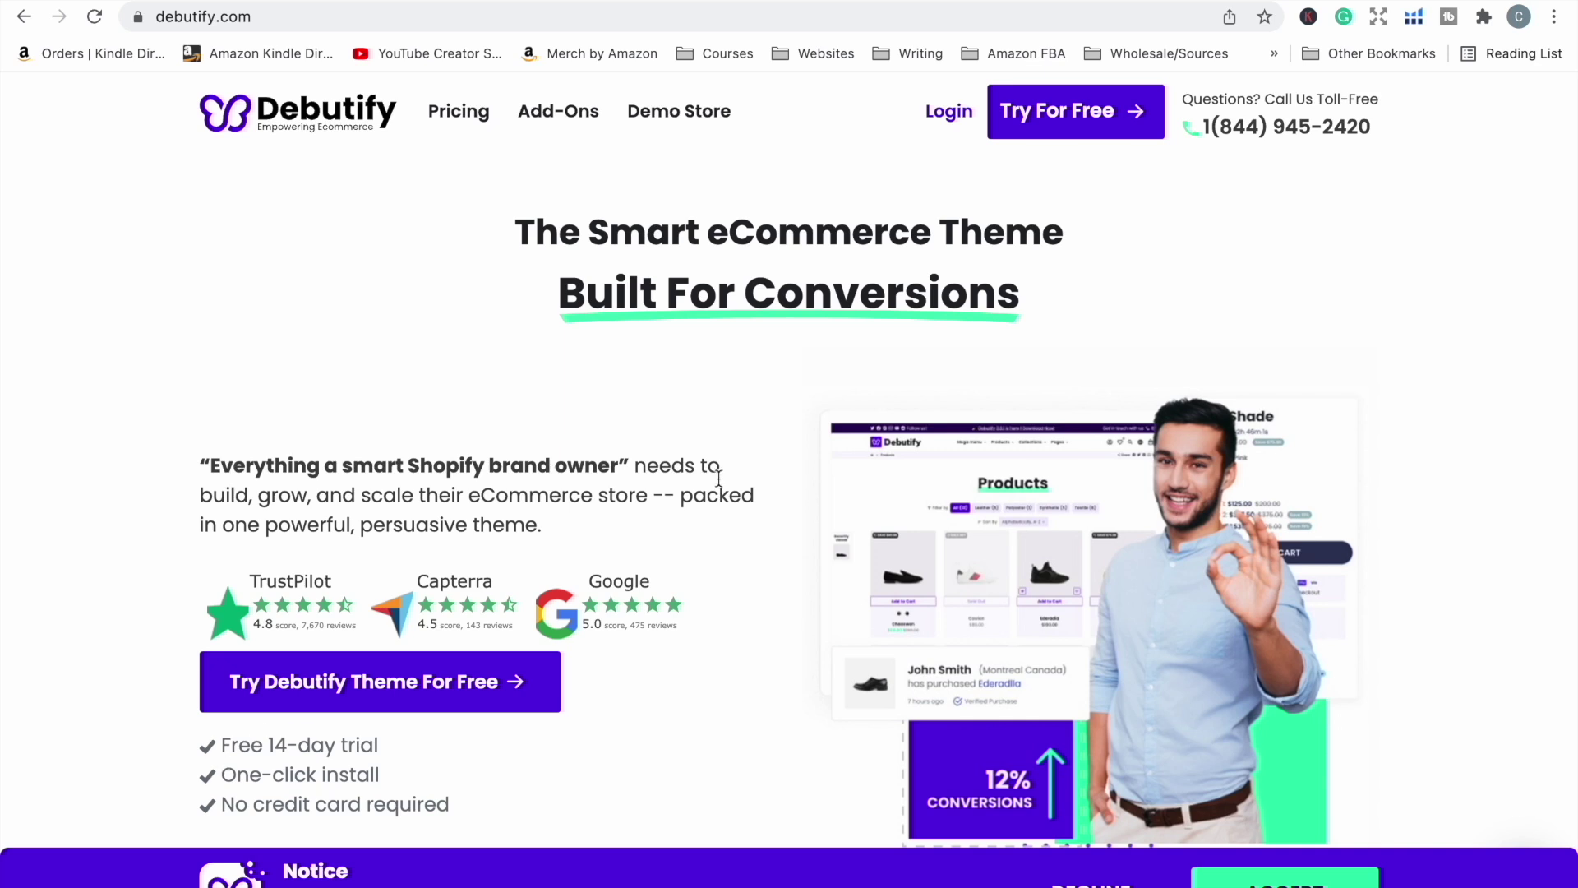
click(457, 111)
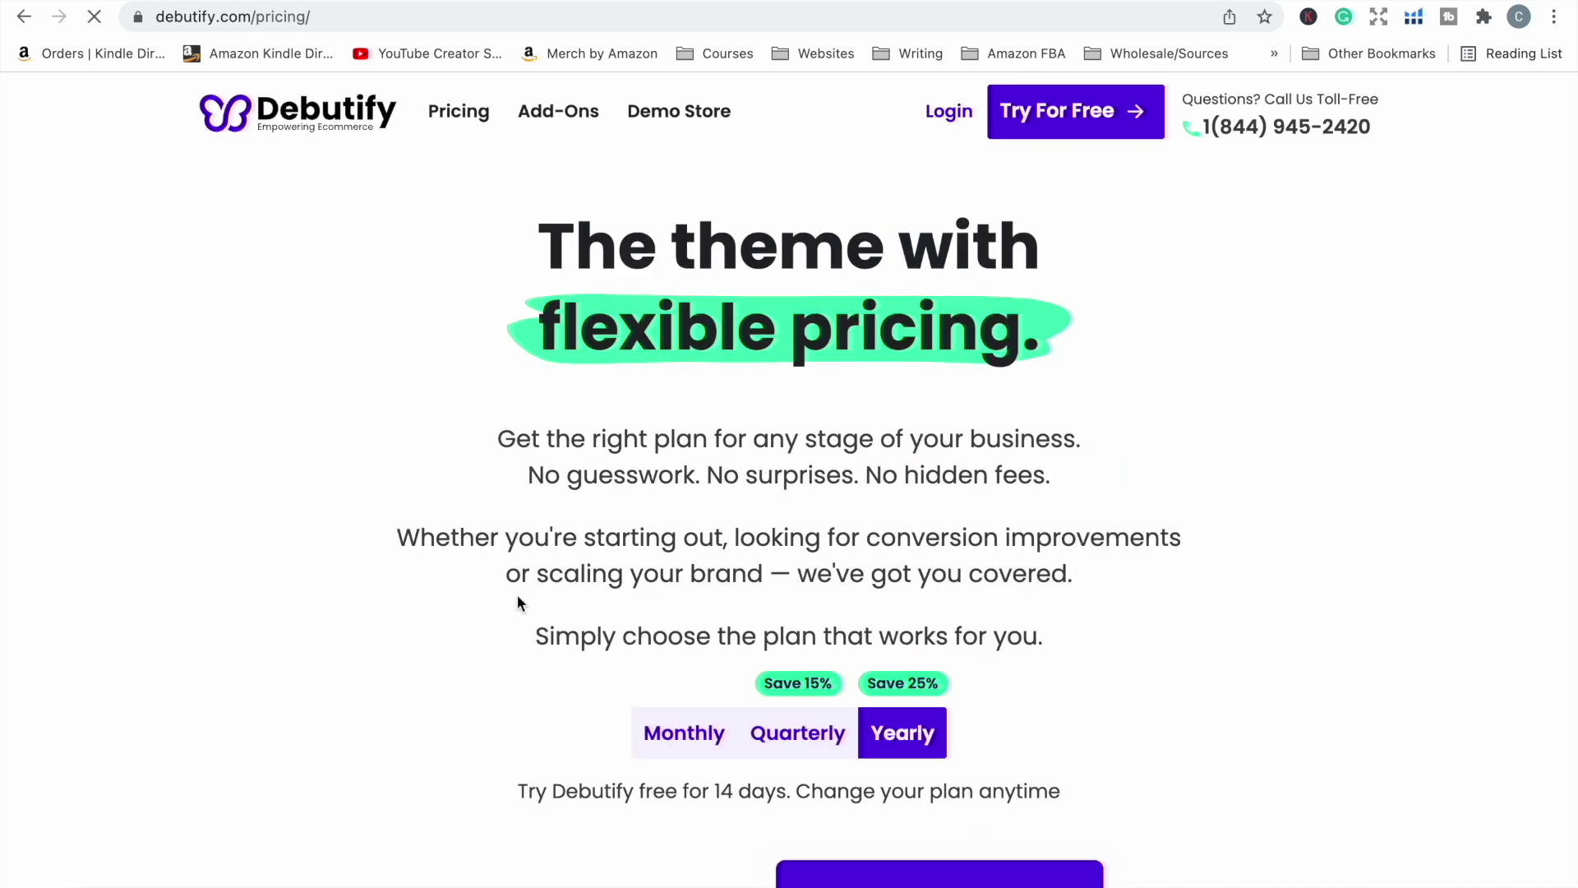
scroll(516, 601, down, 8)
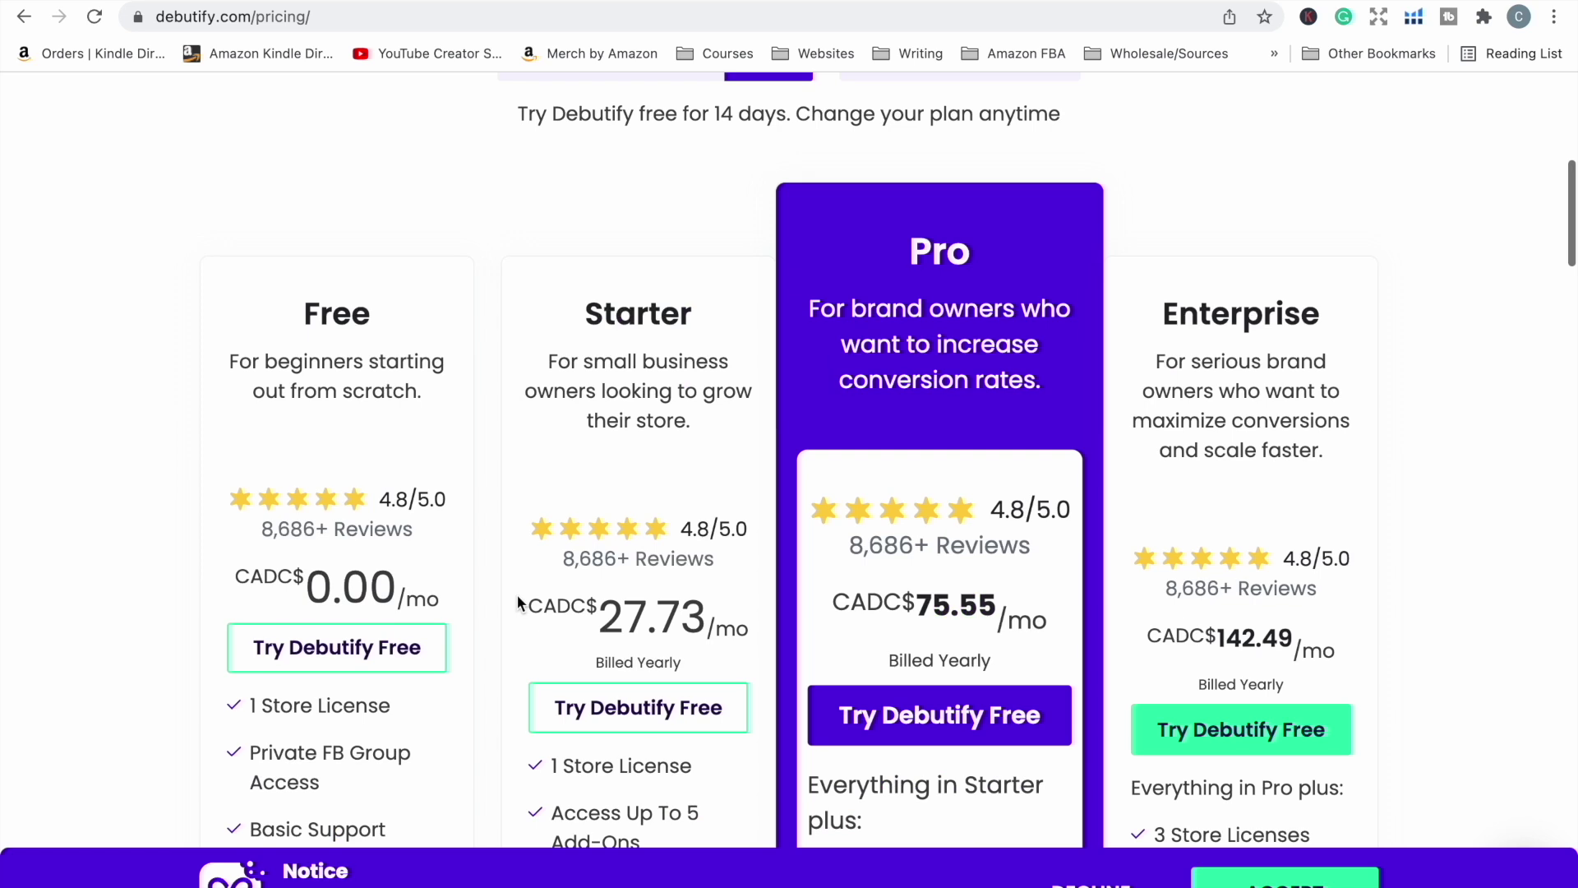
scroll(517, 601, down, 4)
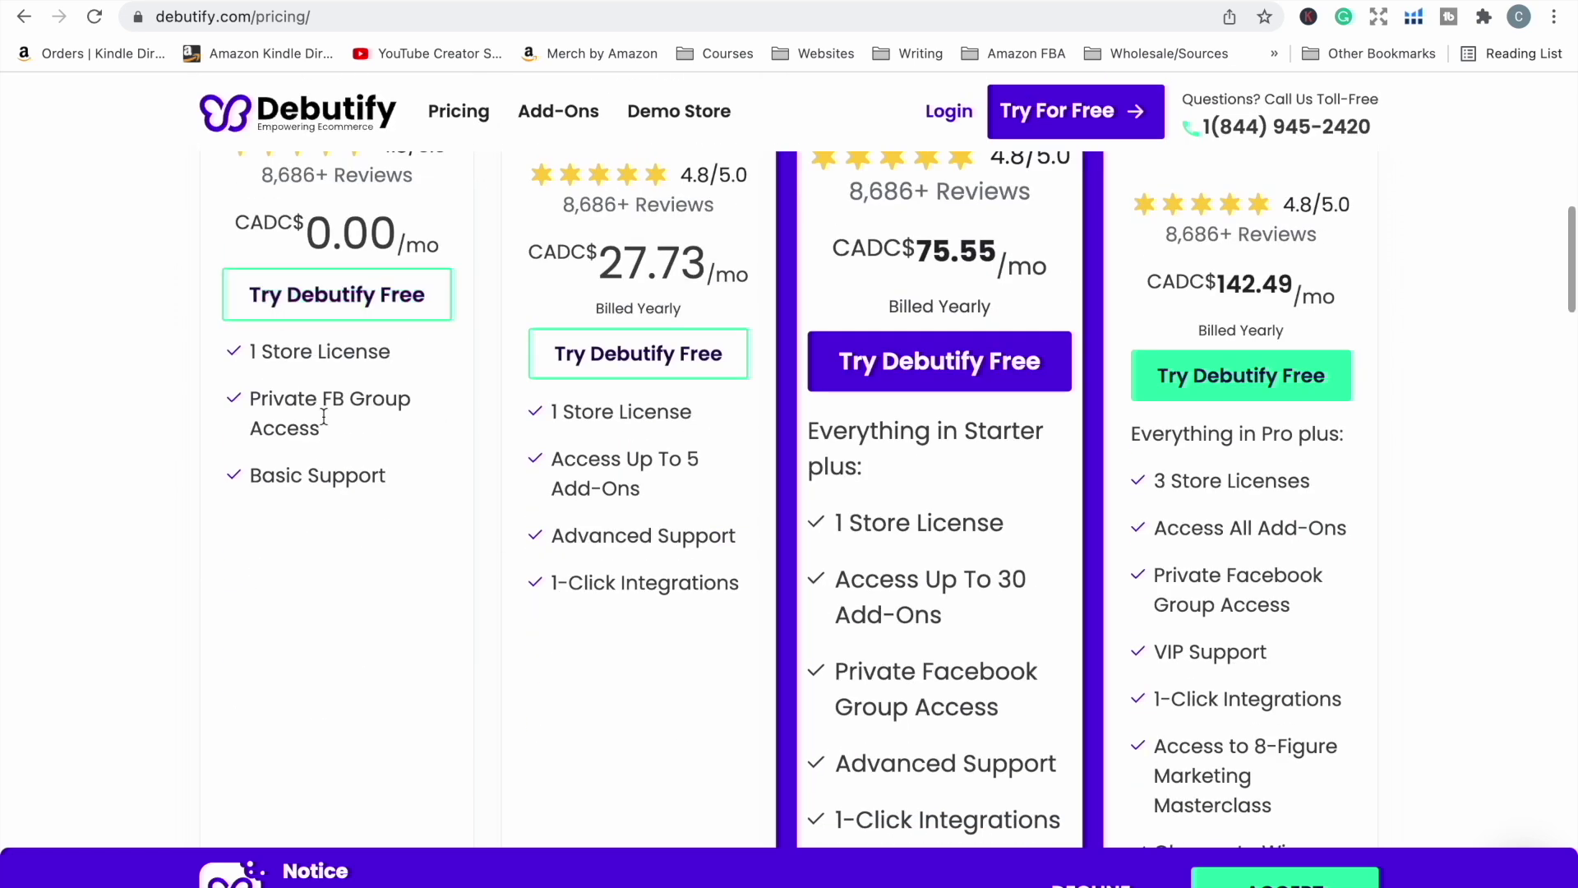
scroll(326, 561, up, 2)
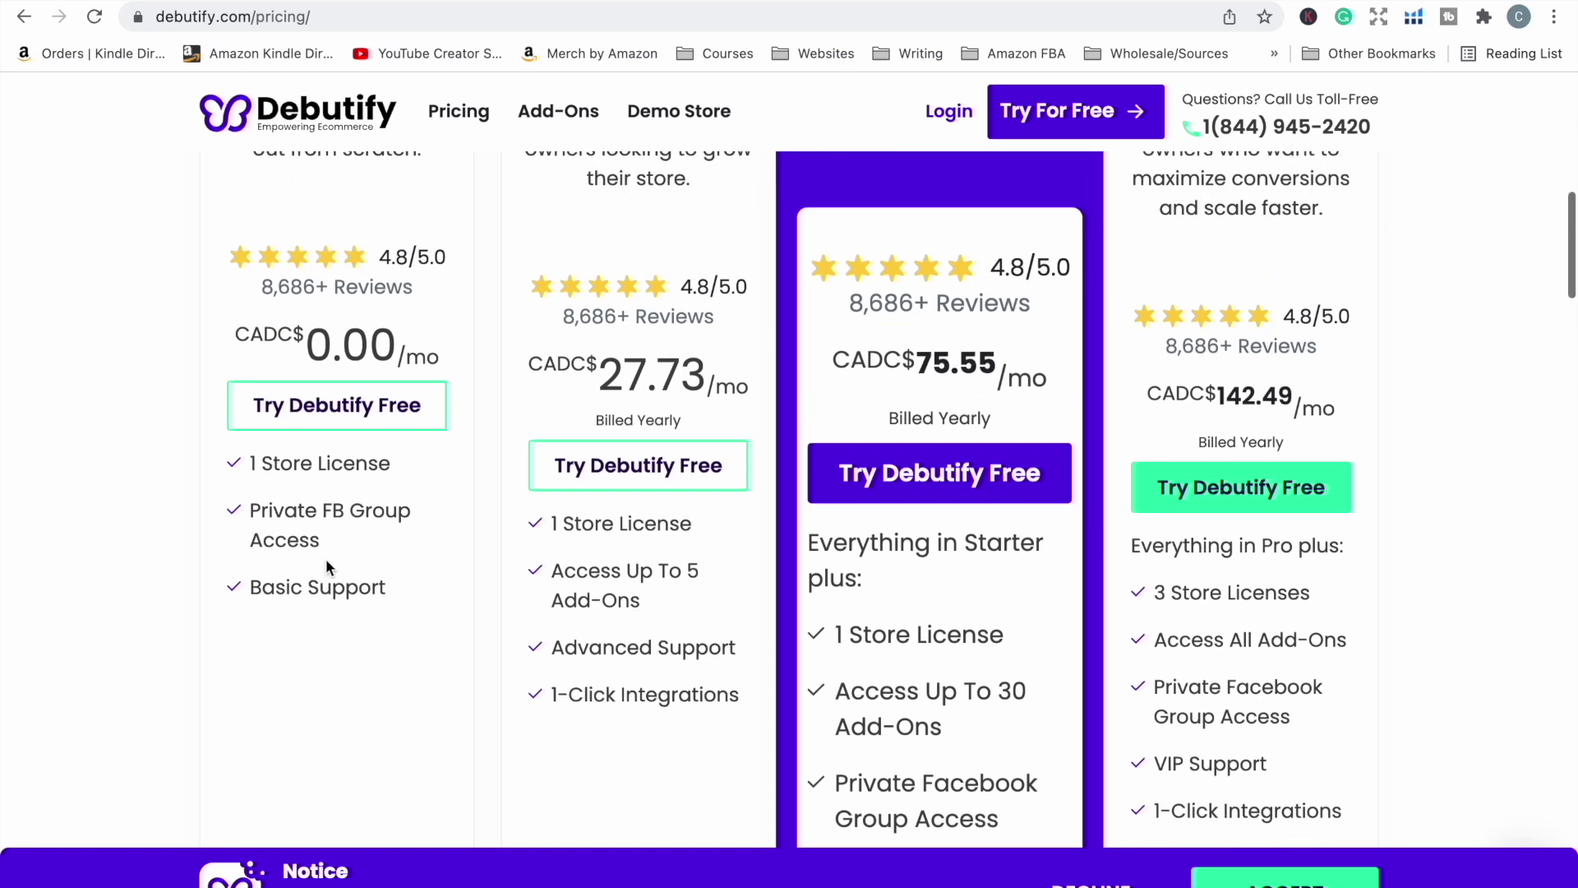
scroll(590, 592, up, 1)
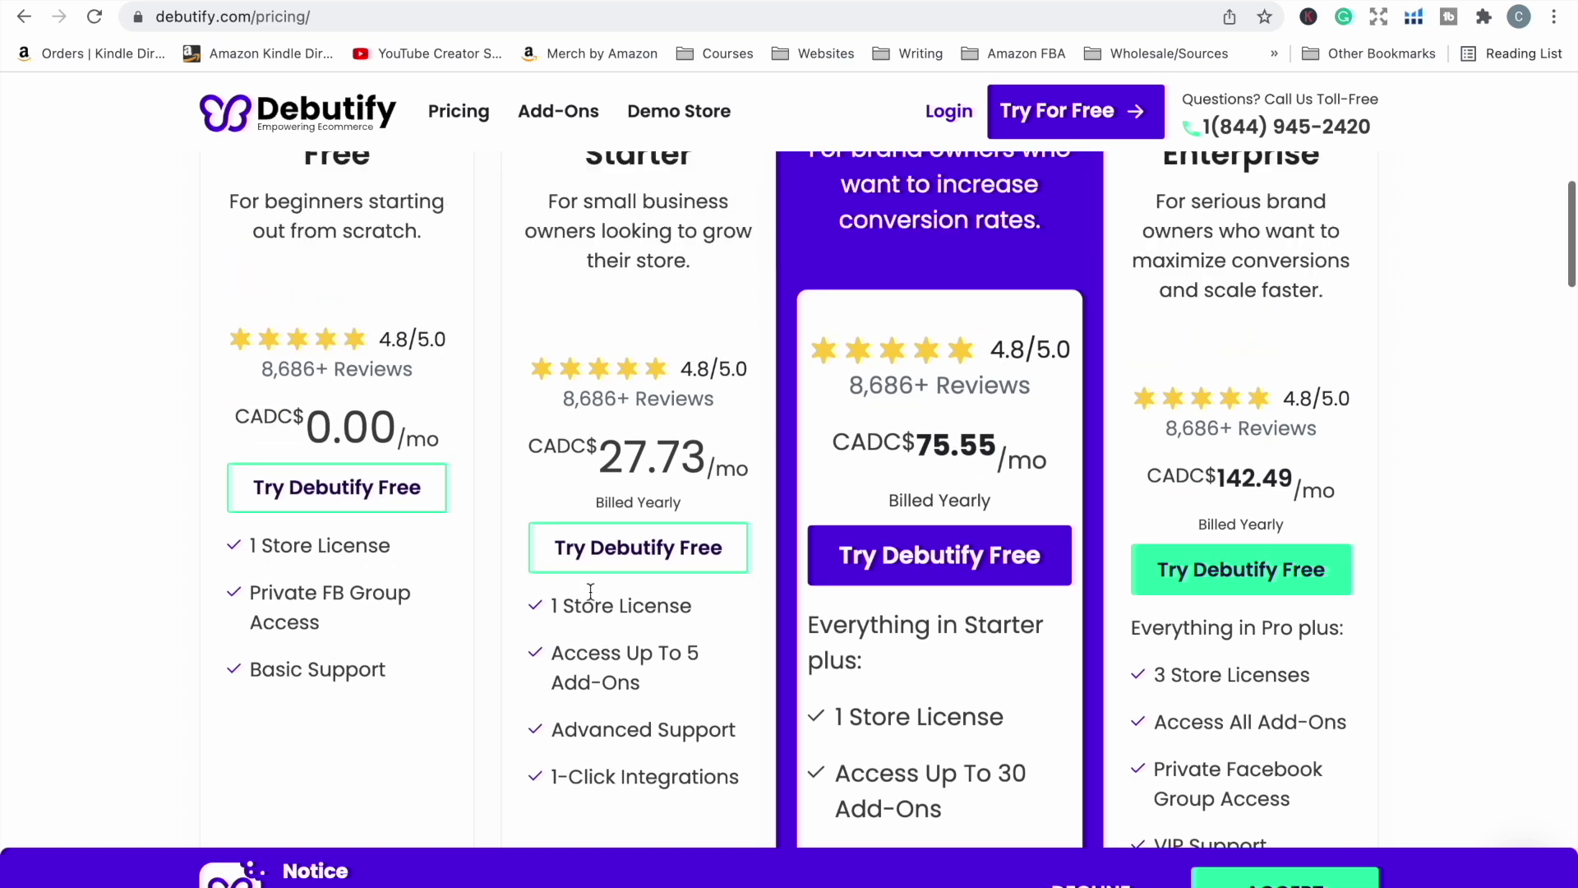
scroll(590, 592, down, 2)
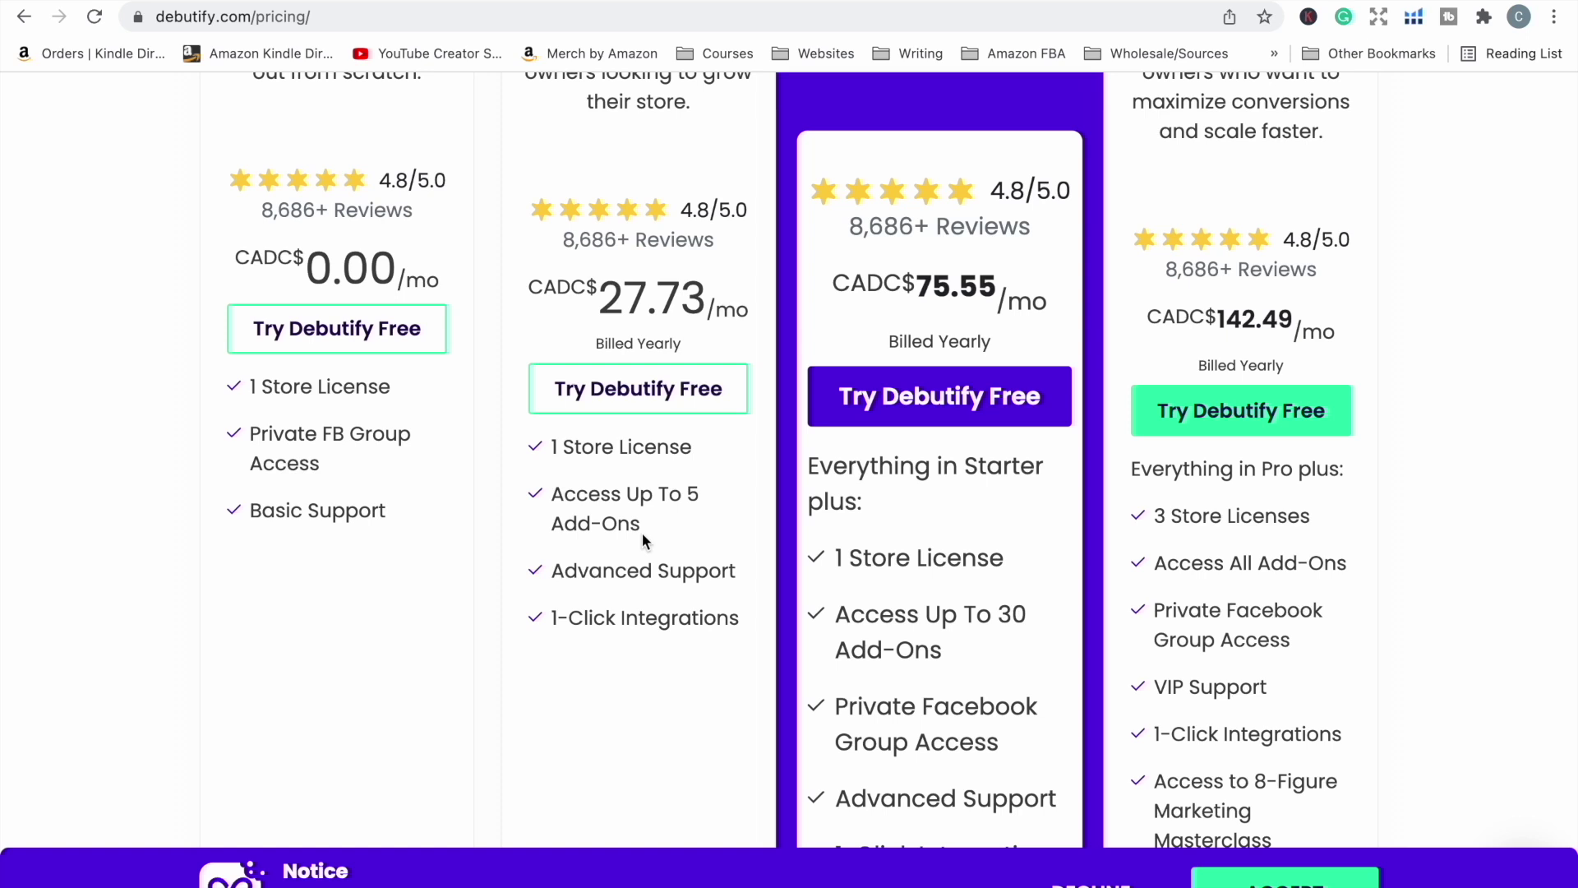
scroll(642, 532, up, 3)
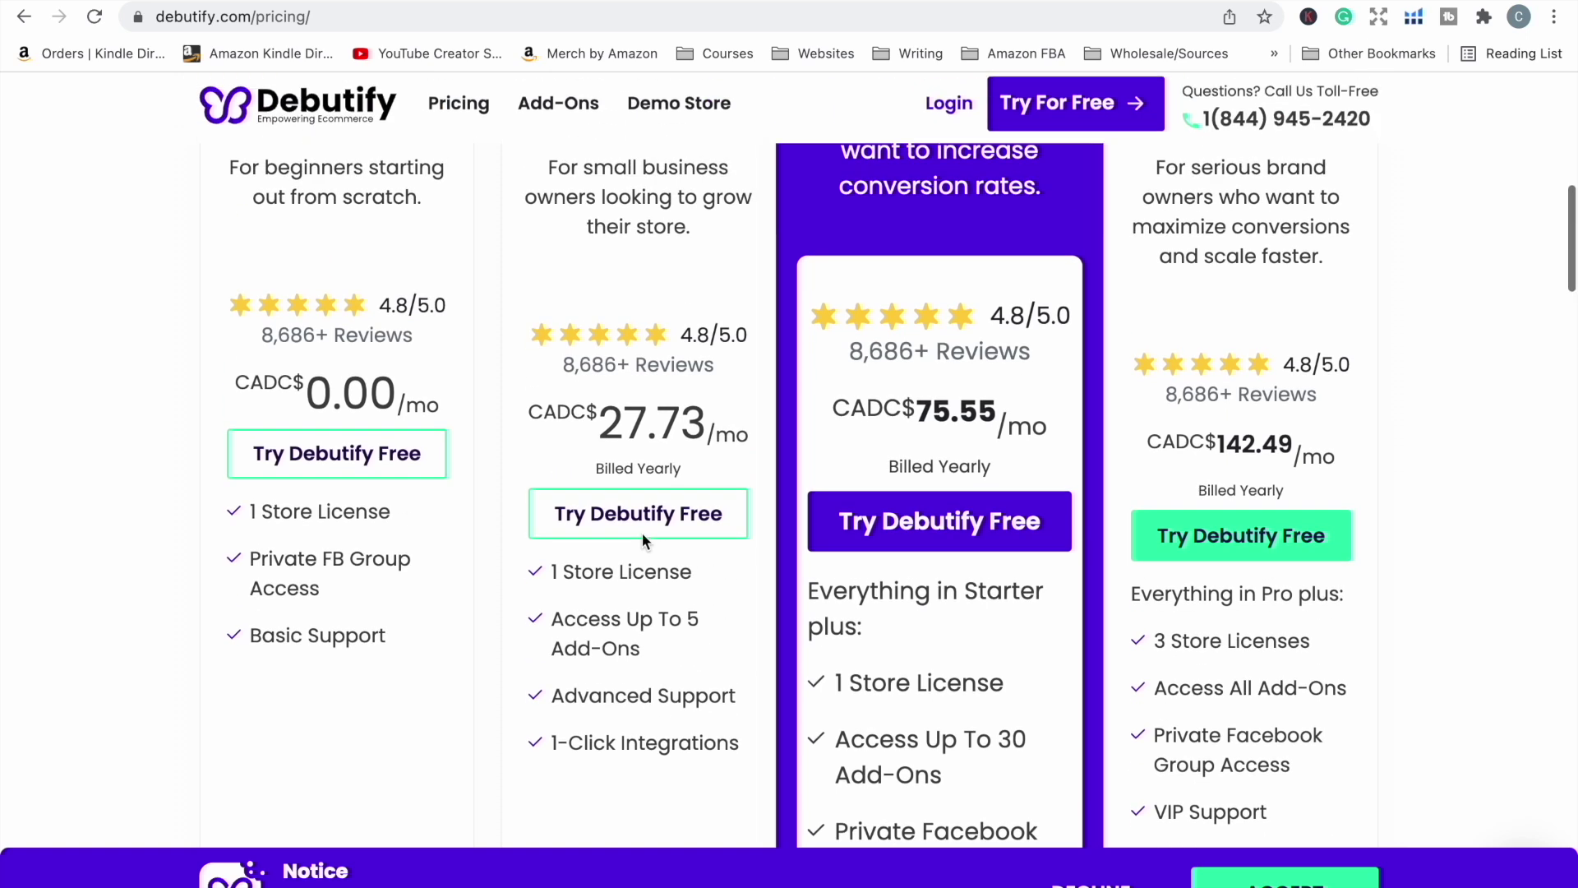
scroll(639, 442, up, 3)
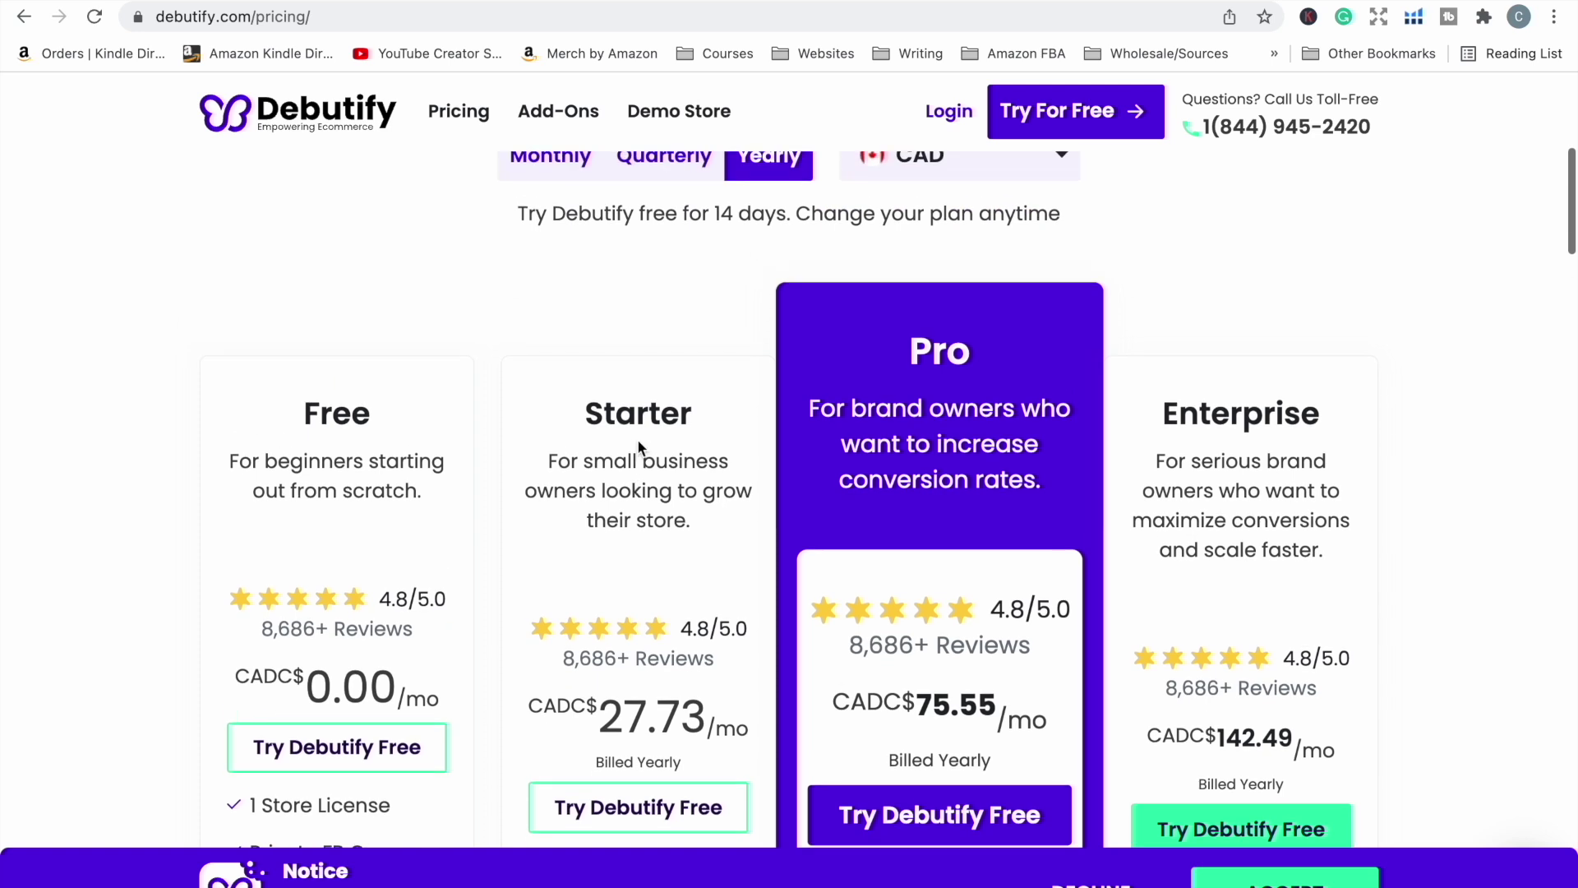
scroll(641, 504, down, 5)
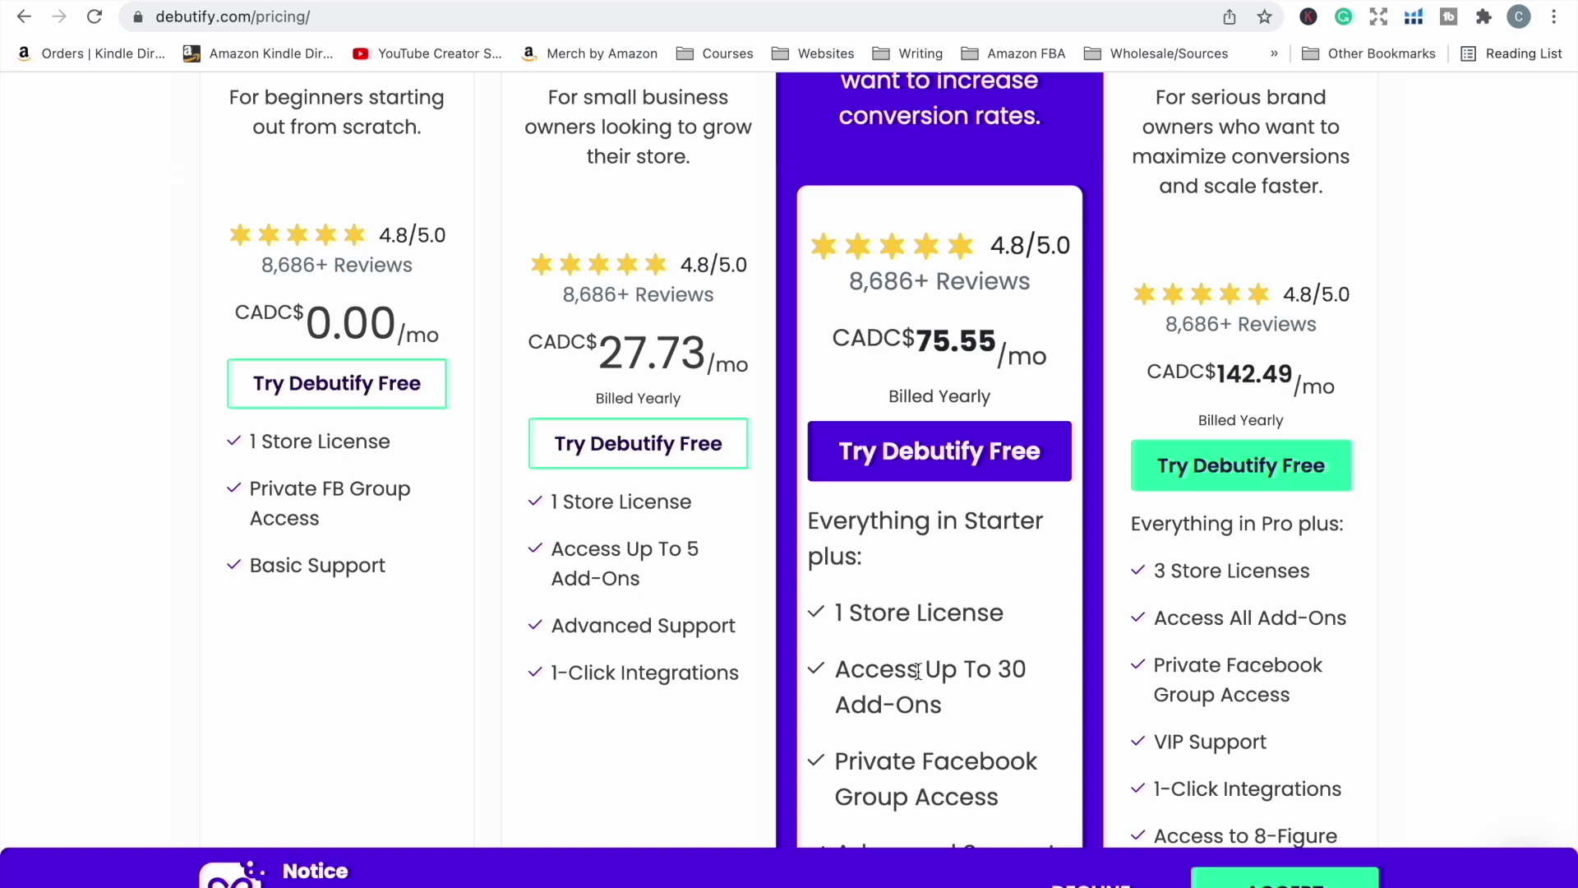
scroll(931, 696, down, 1)
scroll(924, 607, up, 9)
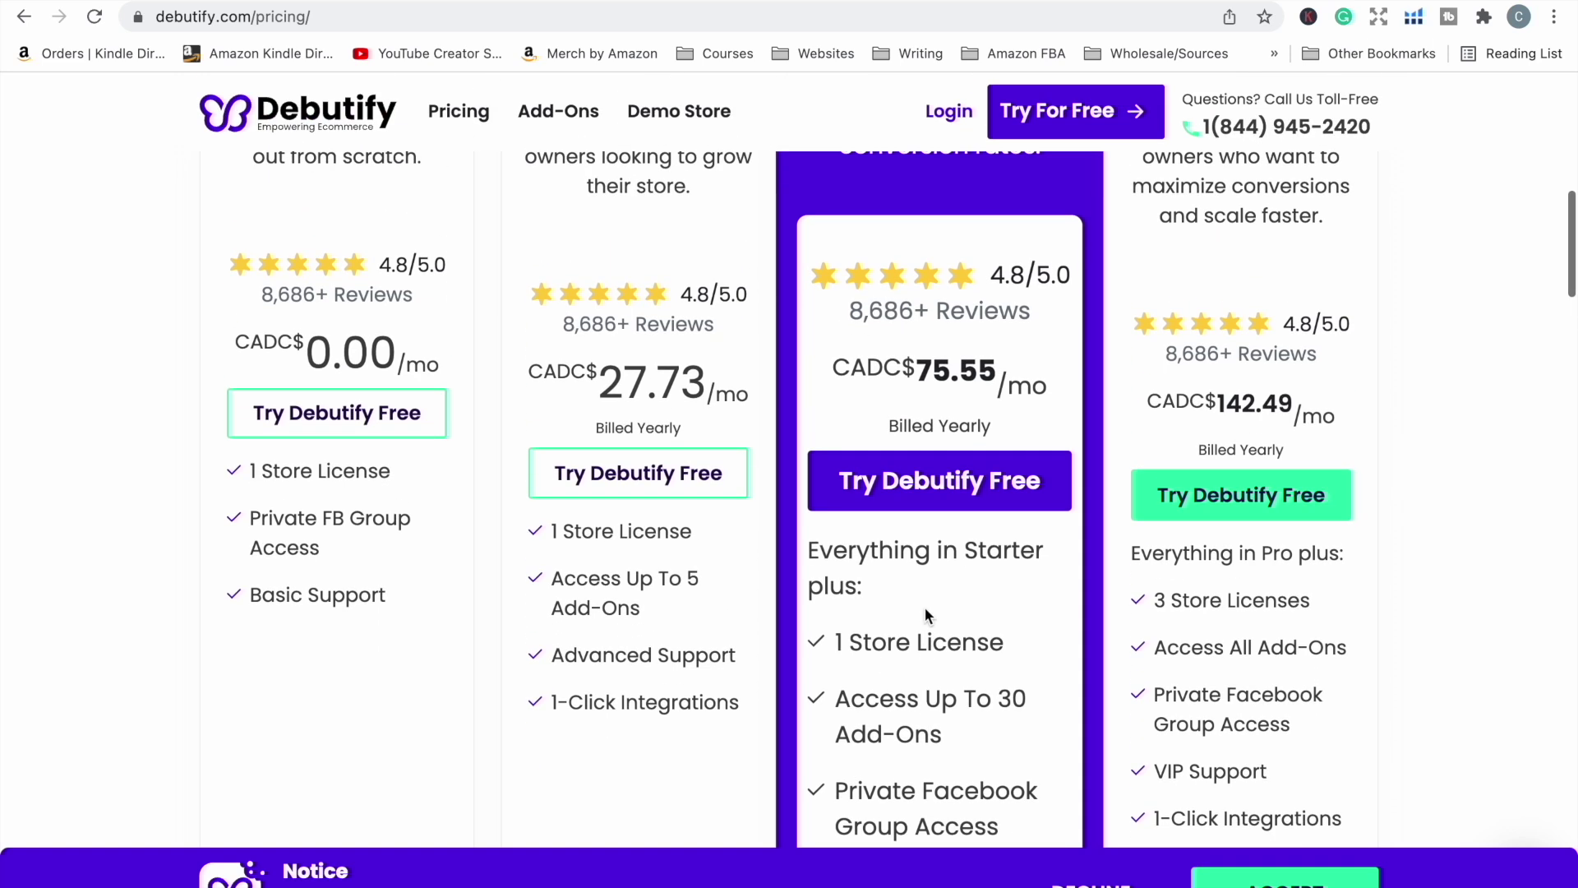
Step: Browse Debutify's Add-Ons page describing its conversion-boosting add-ons
click(578, 116)
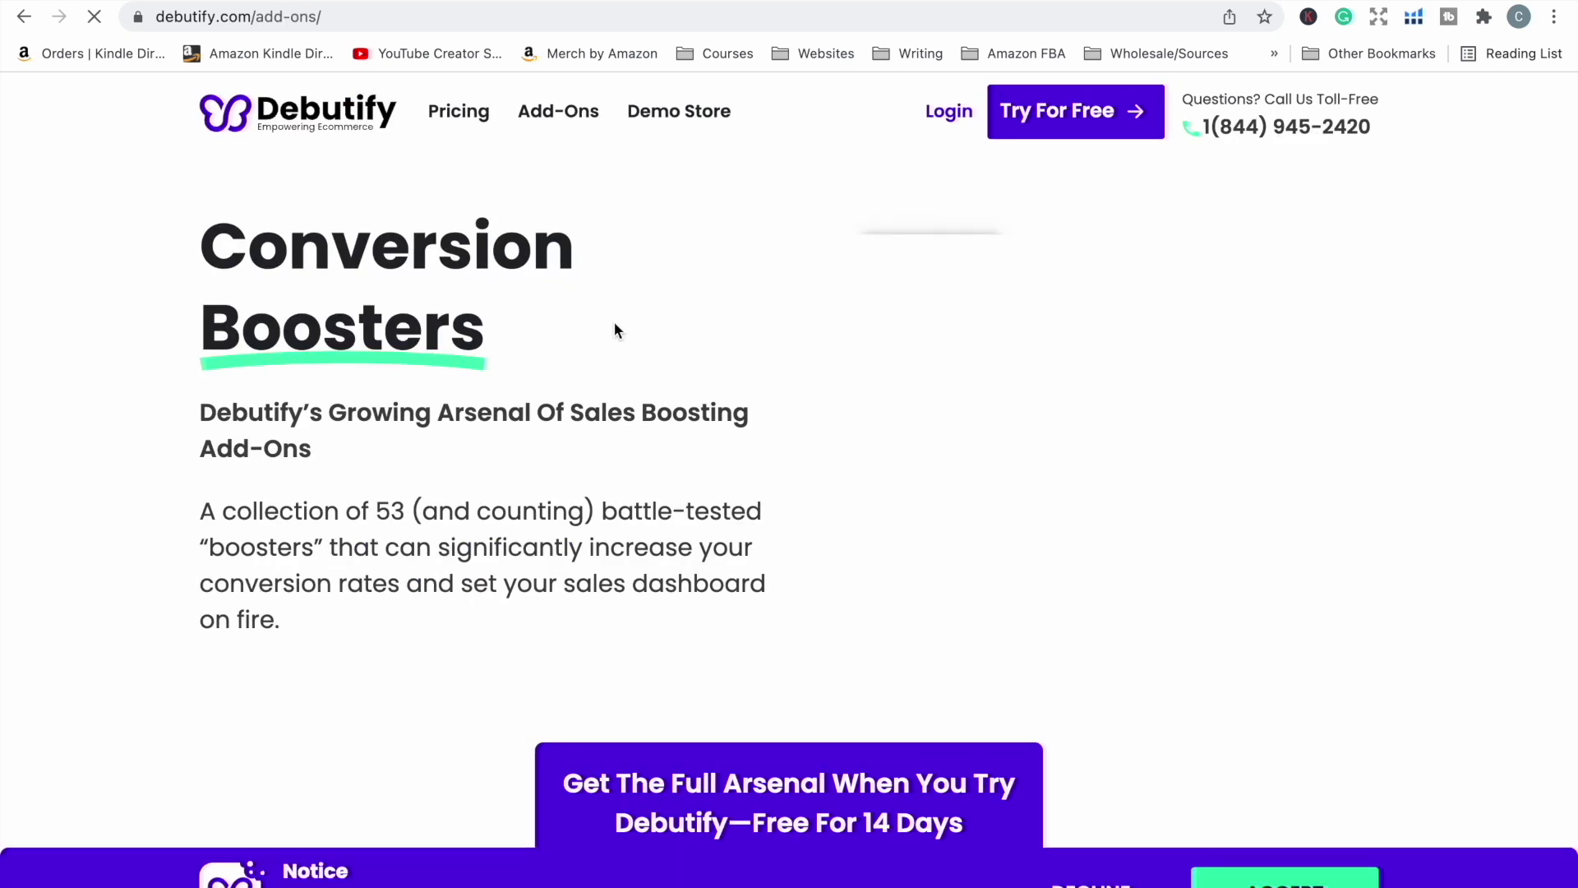
scroll(466, 506, down, 6)
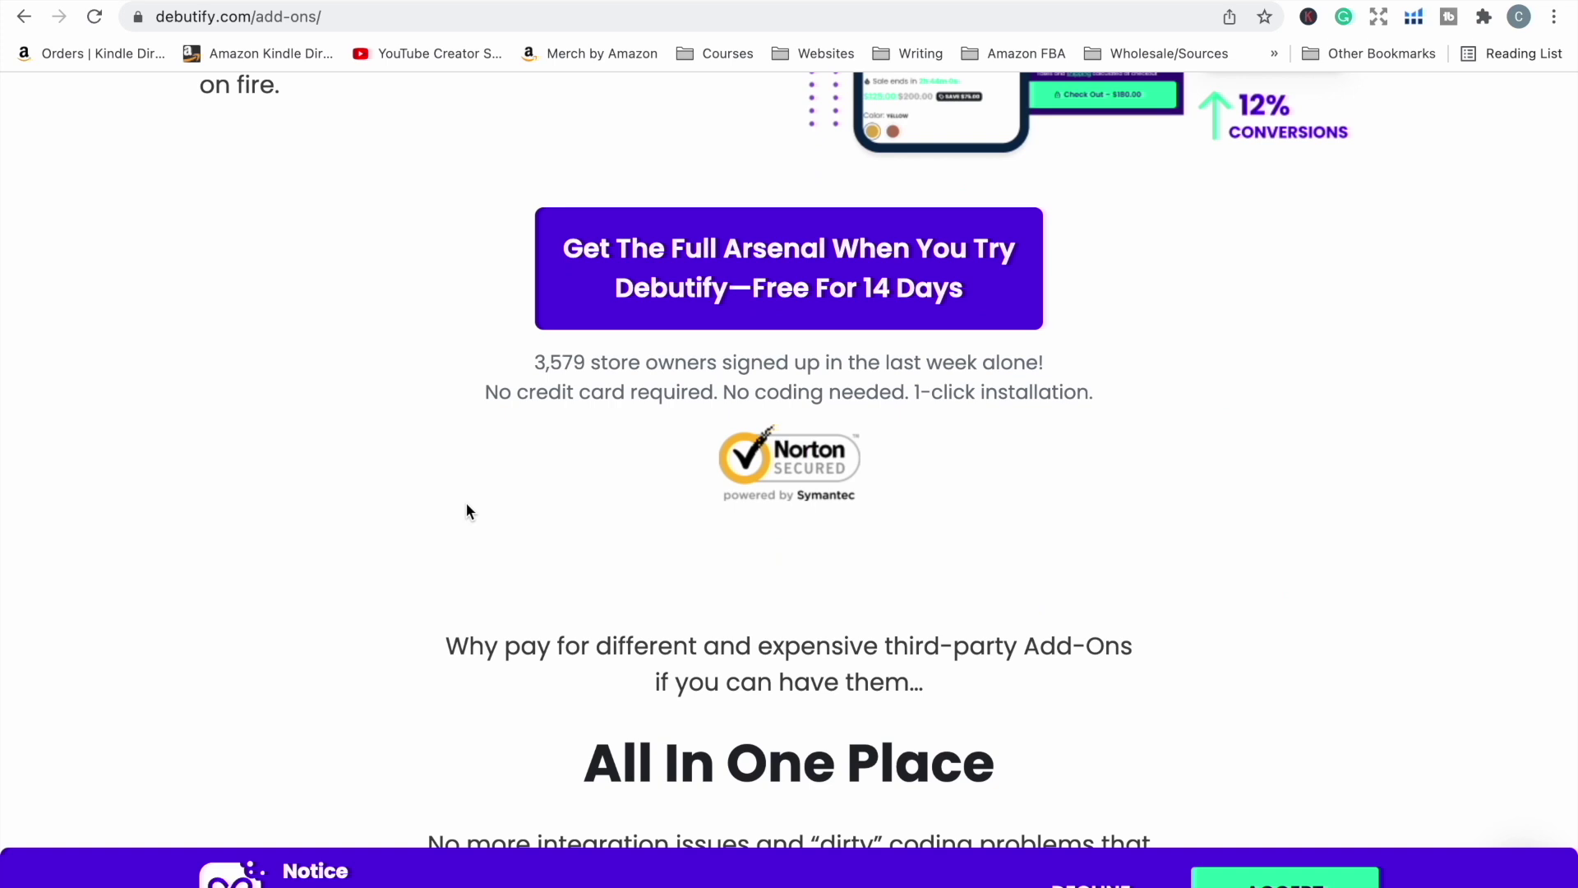
scroll(466, 511, down, 8)
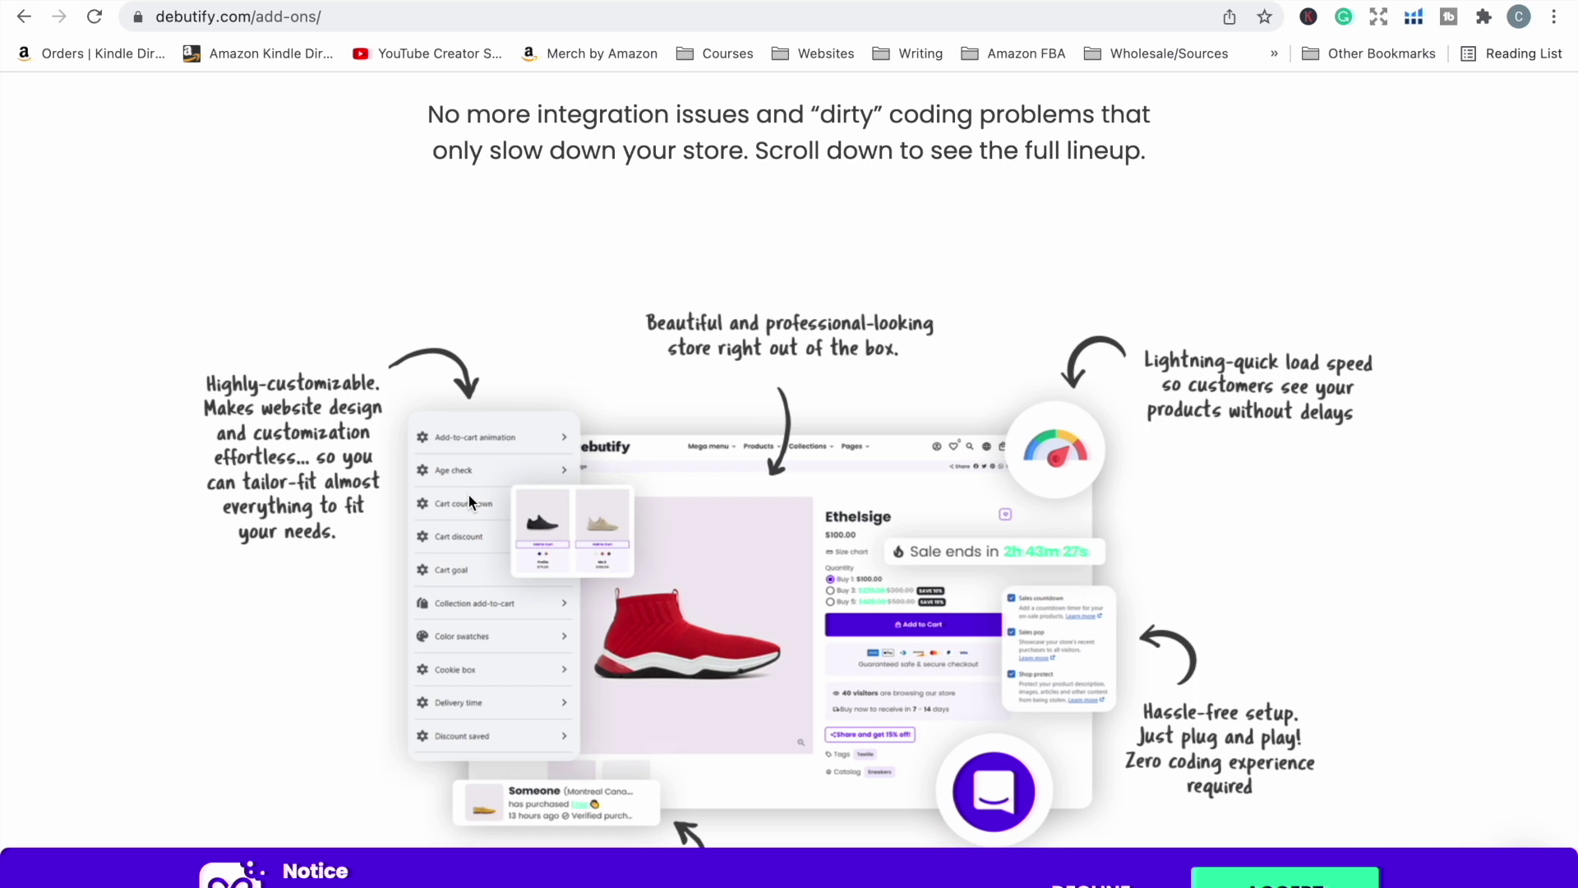
scroll(469, 495, down, 3)
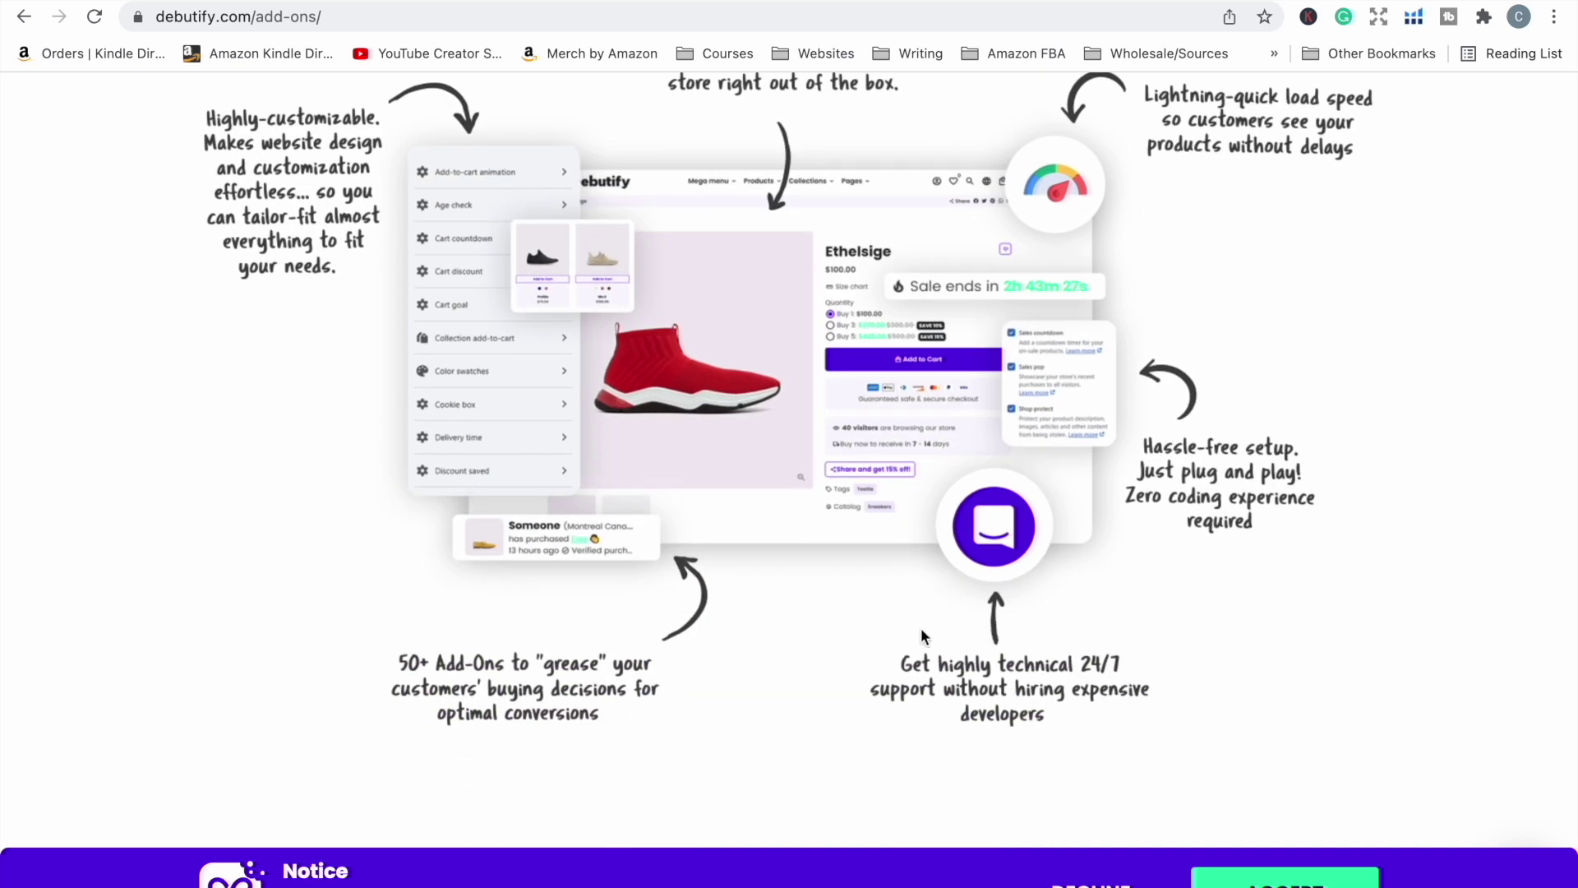
scroll(820, 643, down, 10)
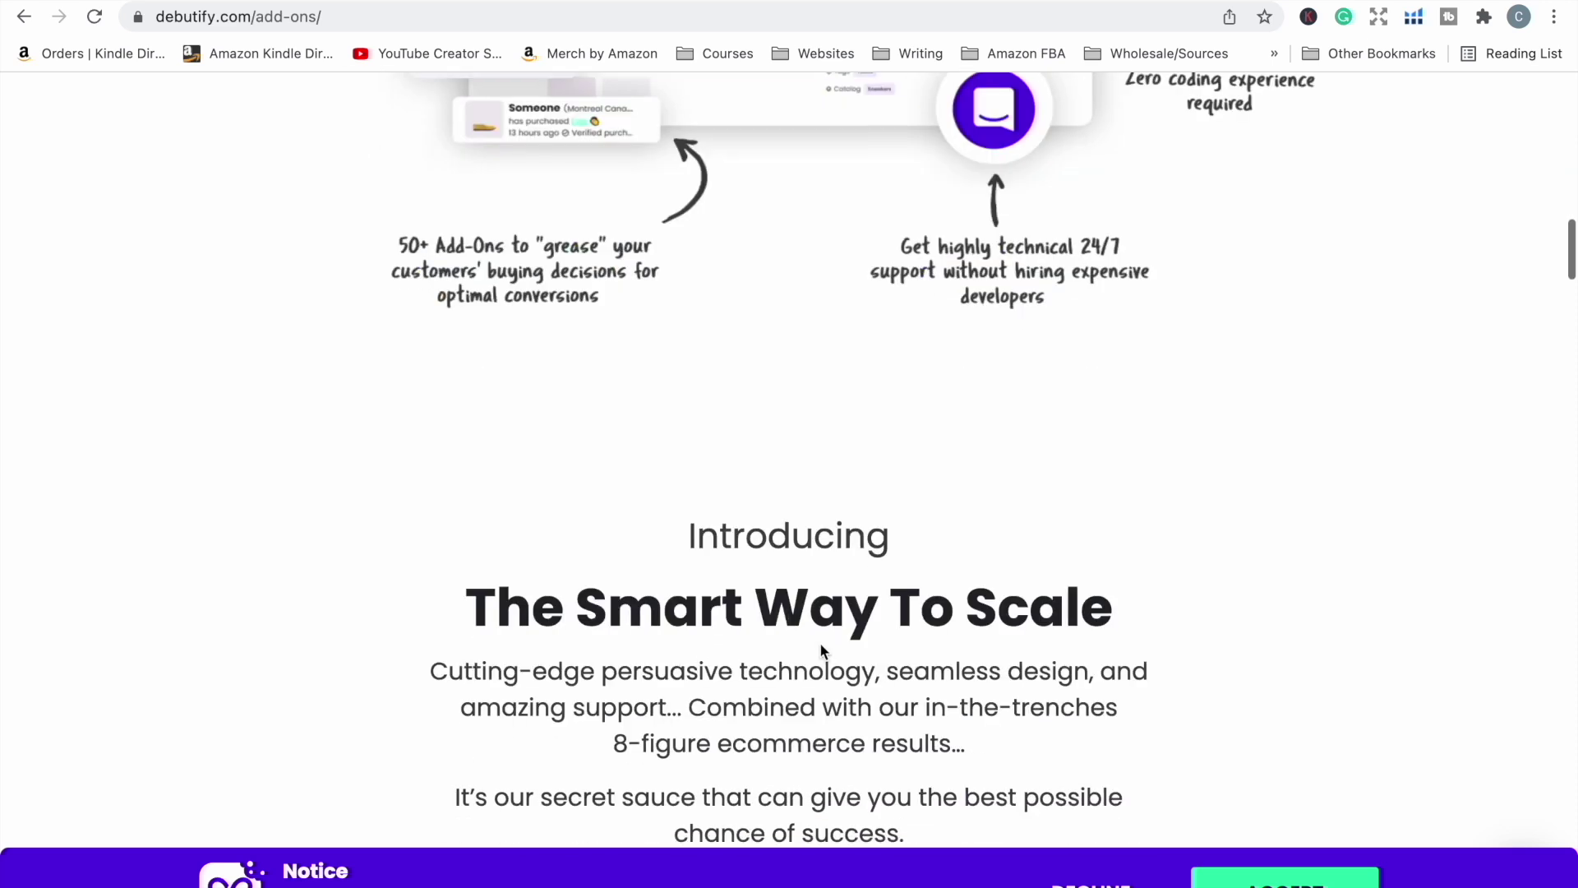
scroll(820, 642, down, 1)
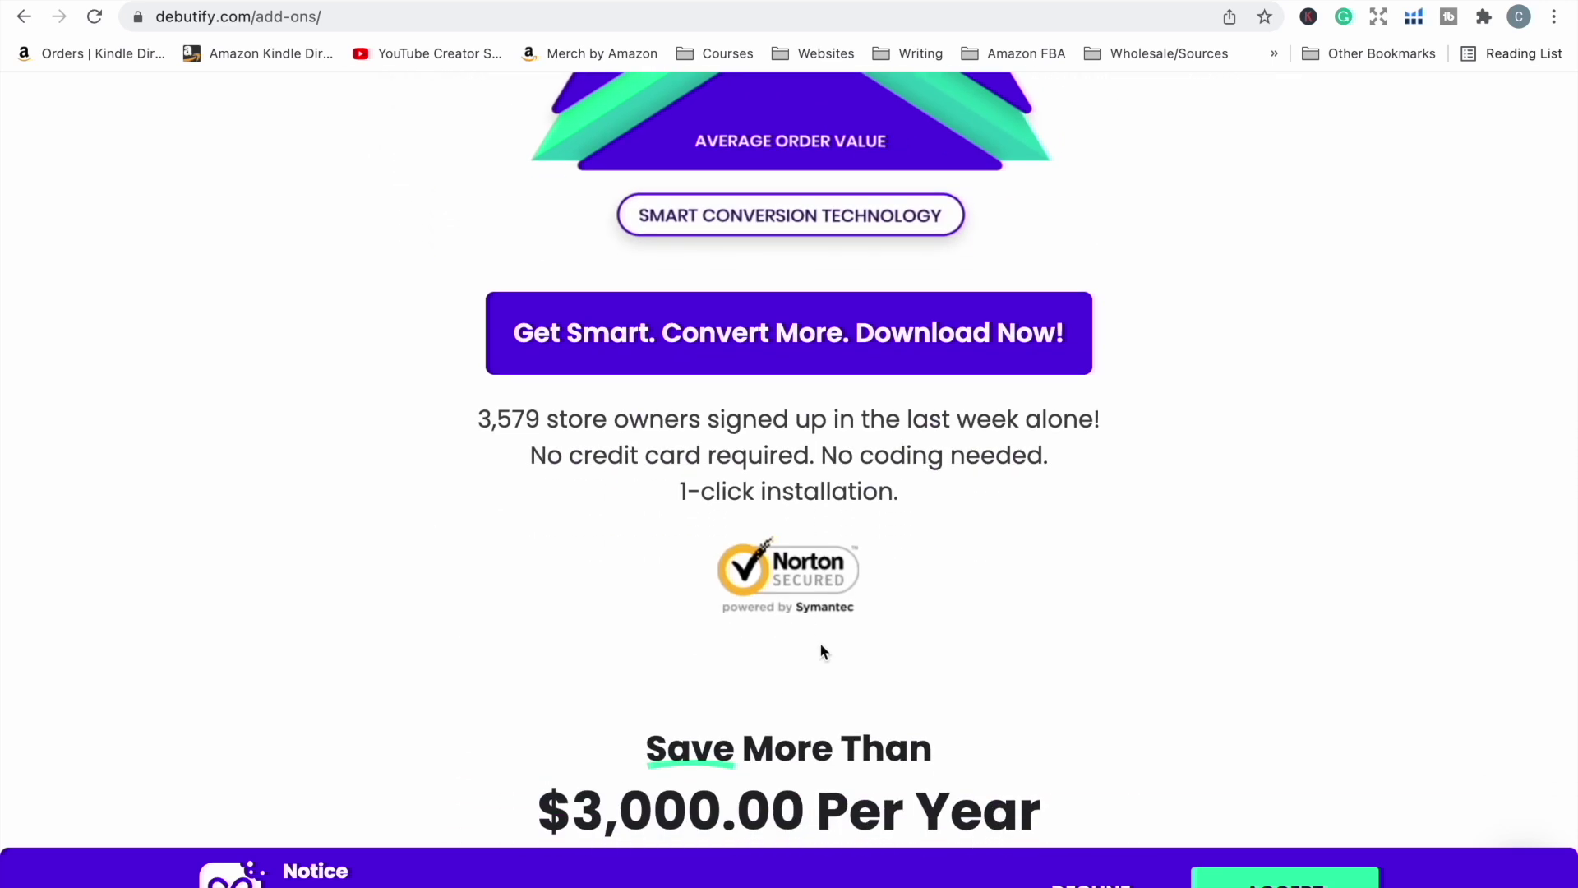
scroll(821, 645, down, 8)
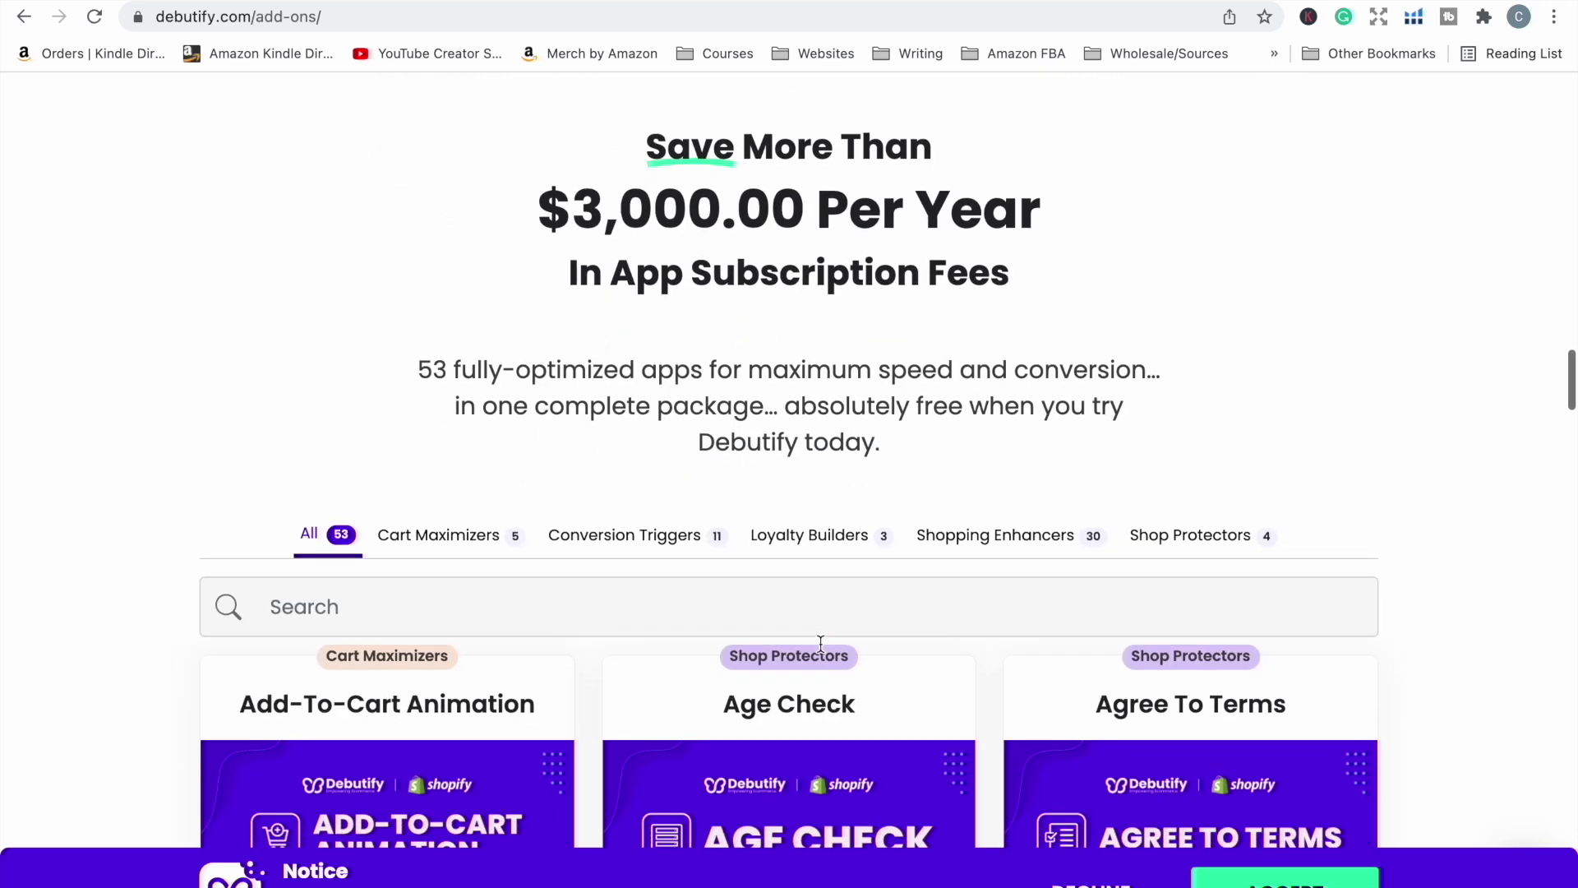
scroll(820, 643, down, 6)
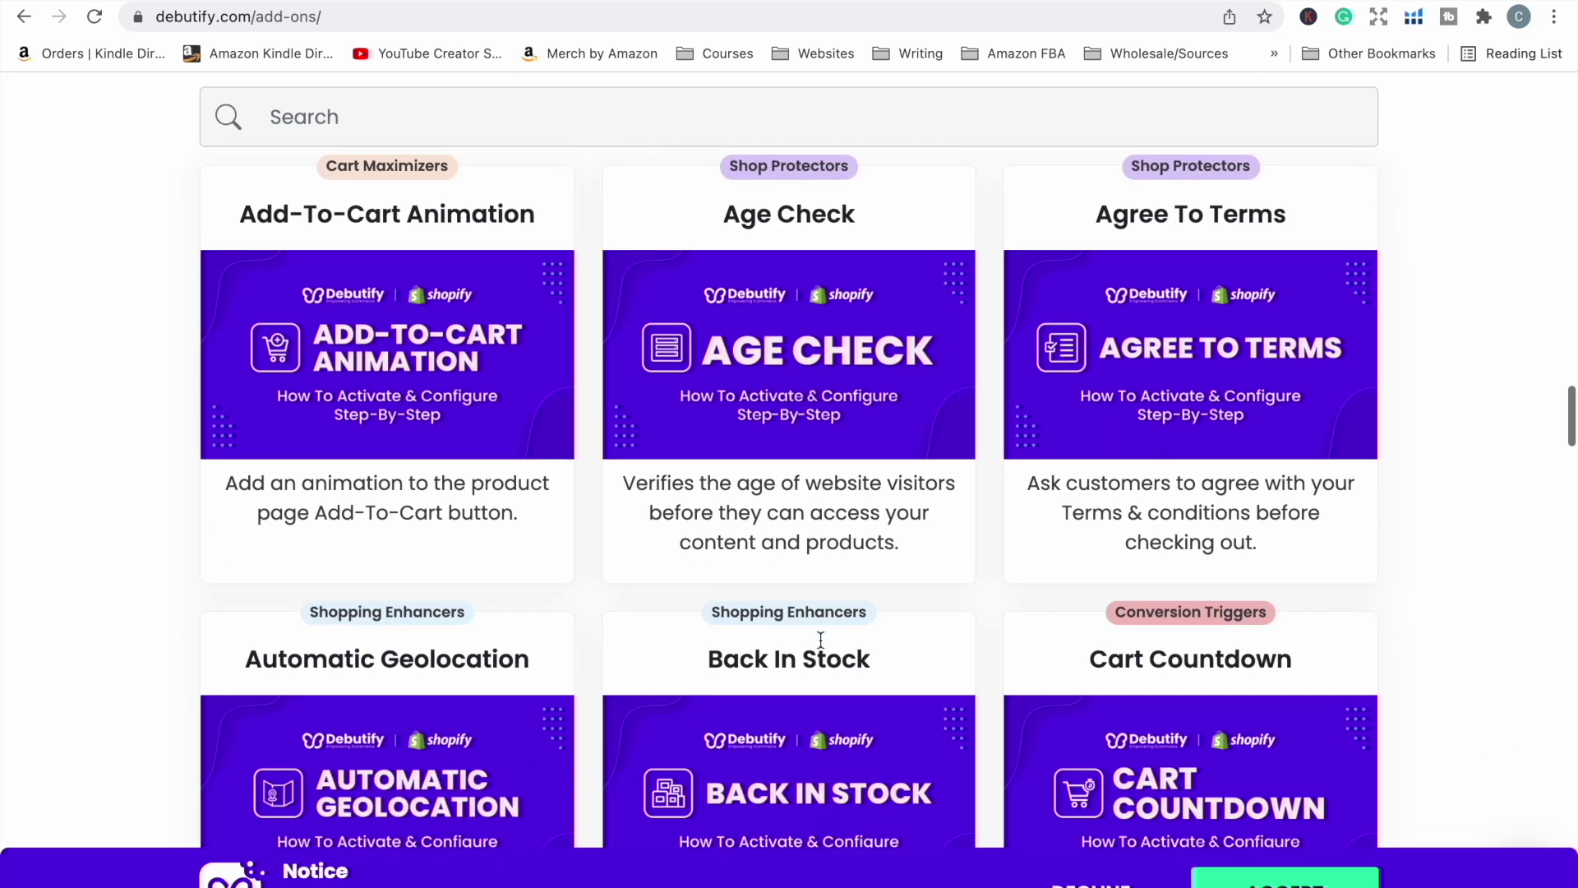
scroll(828, 642, down, 8)
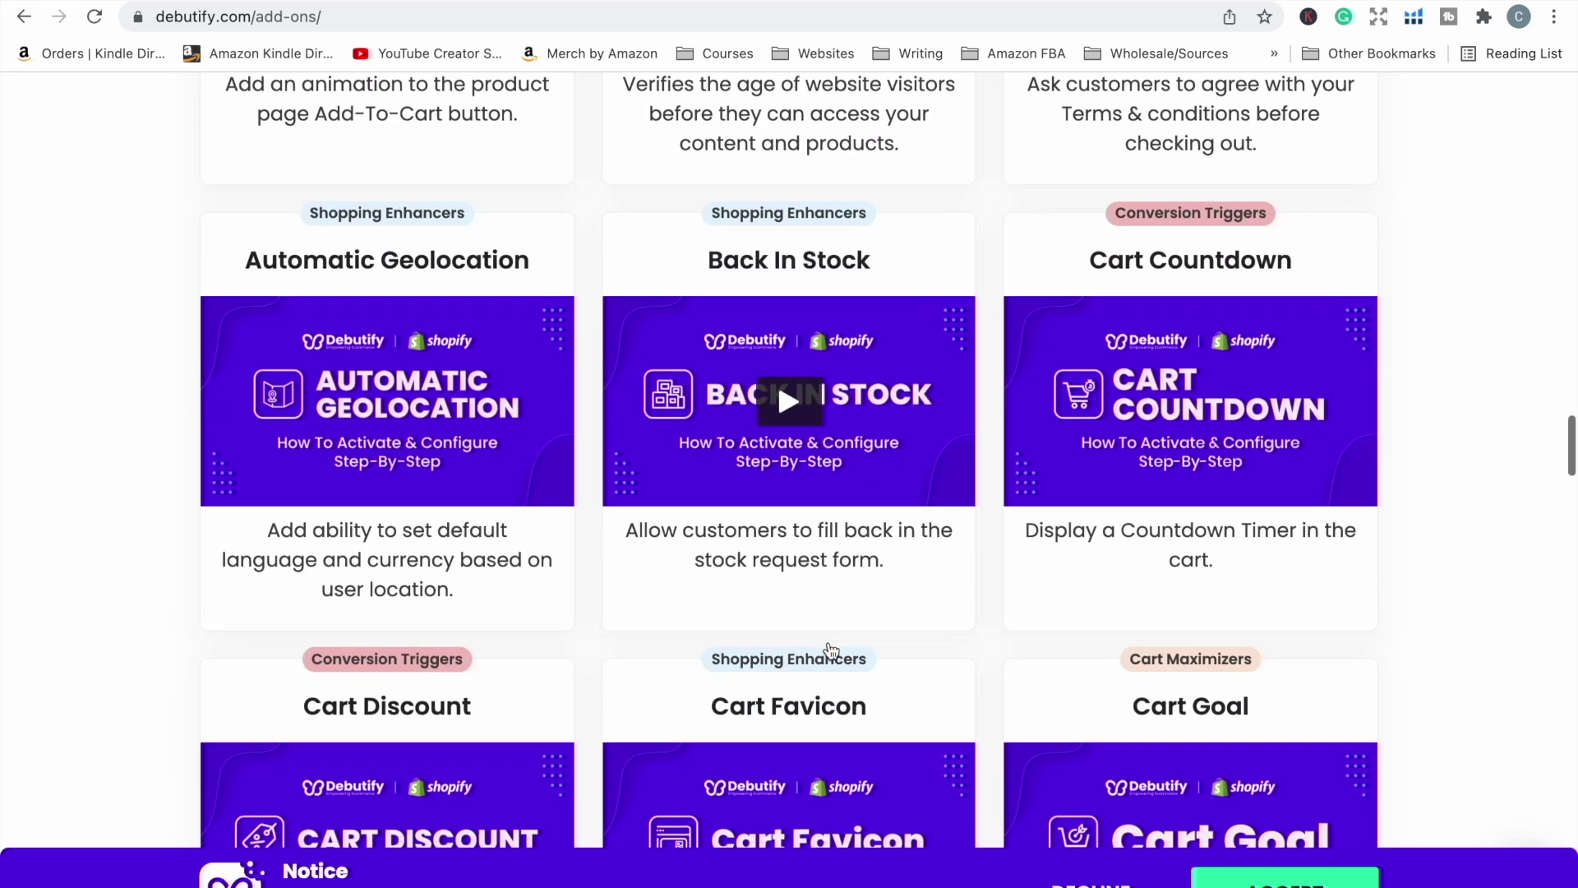
scroll(829, 643, down, 4)
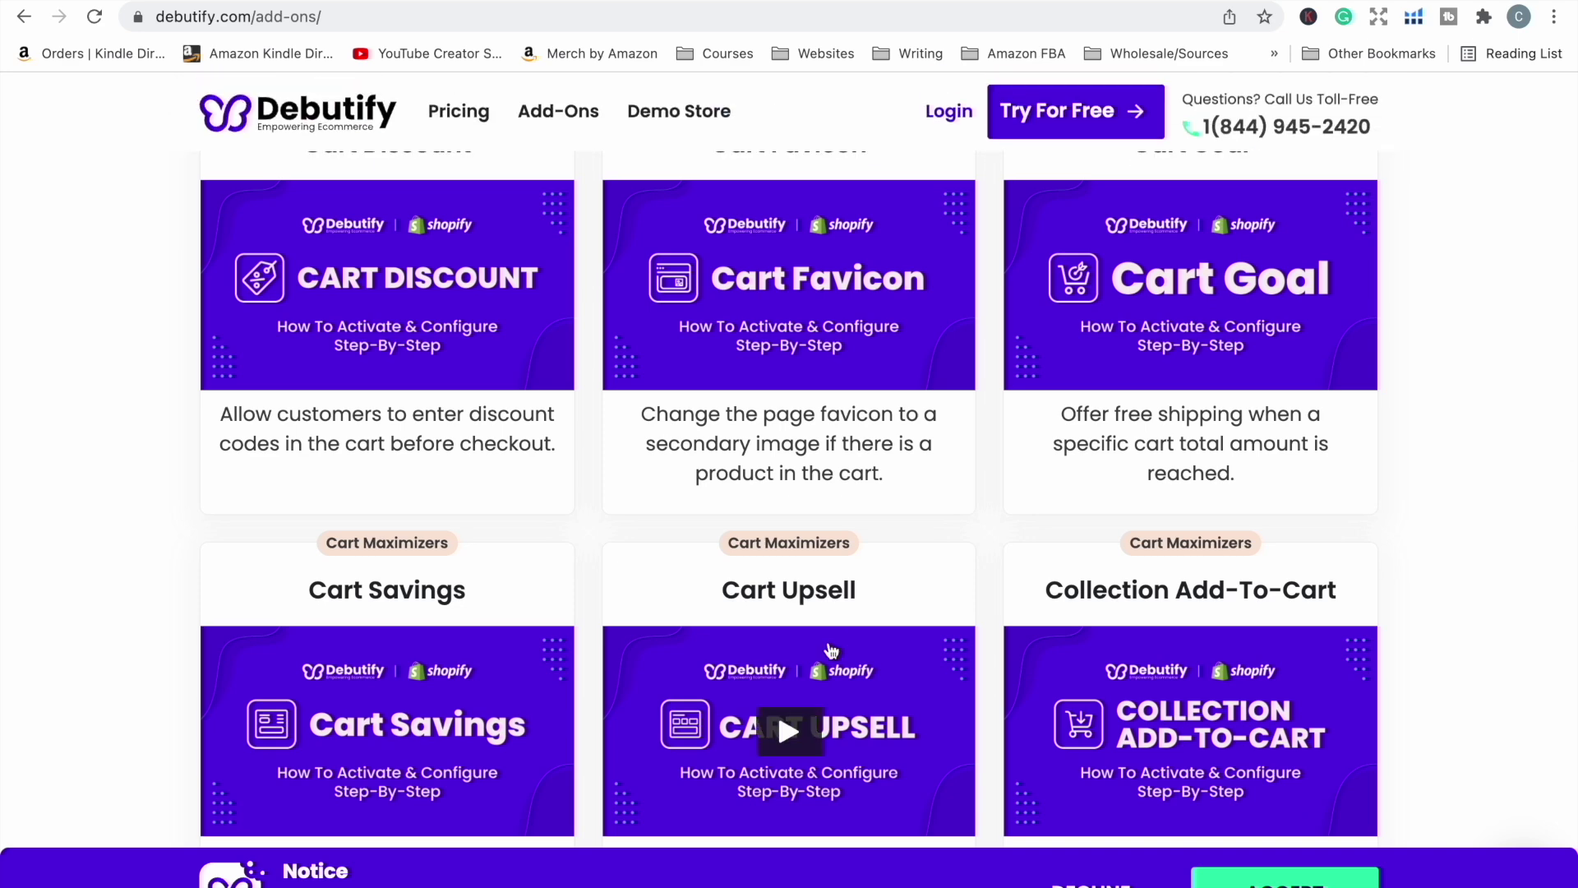
scroll(830, 649, up, 20)
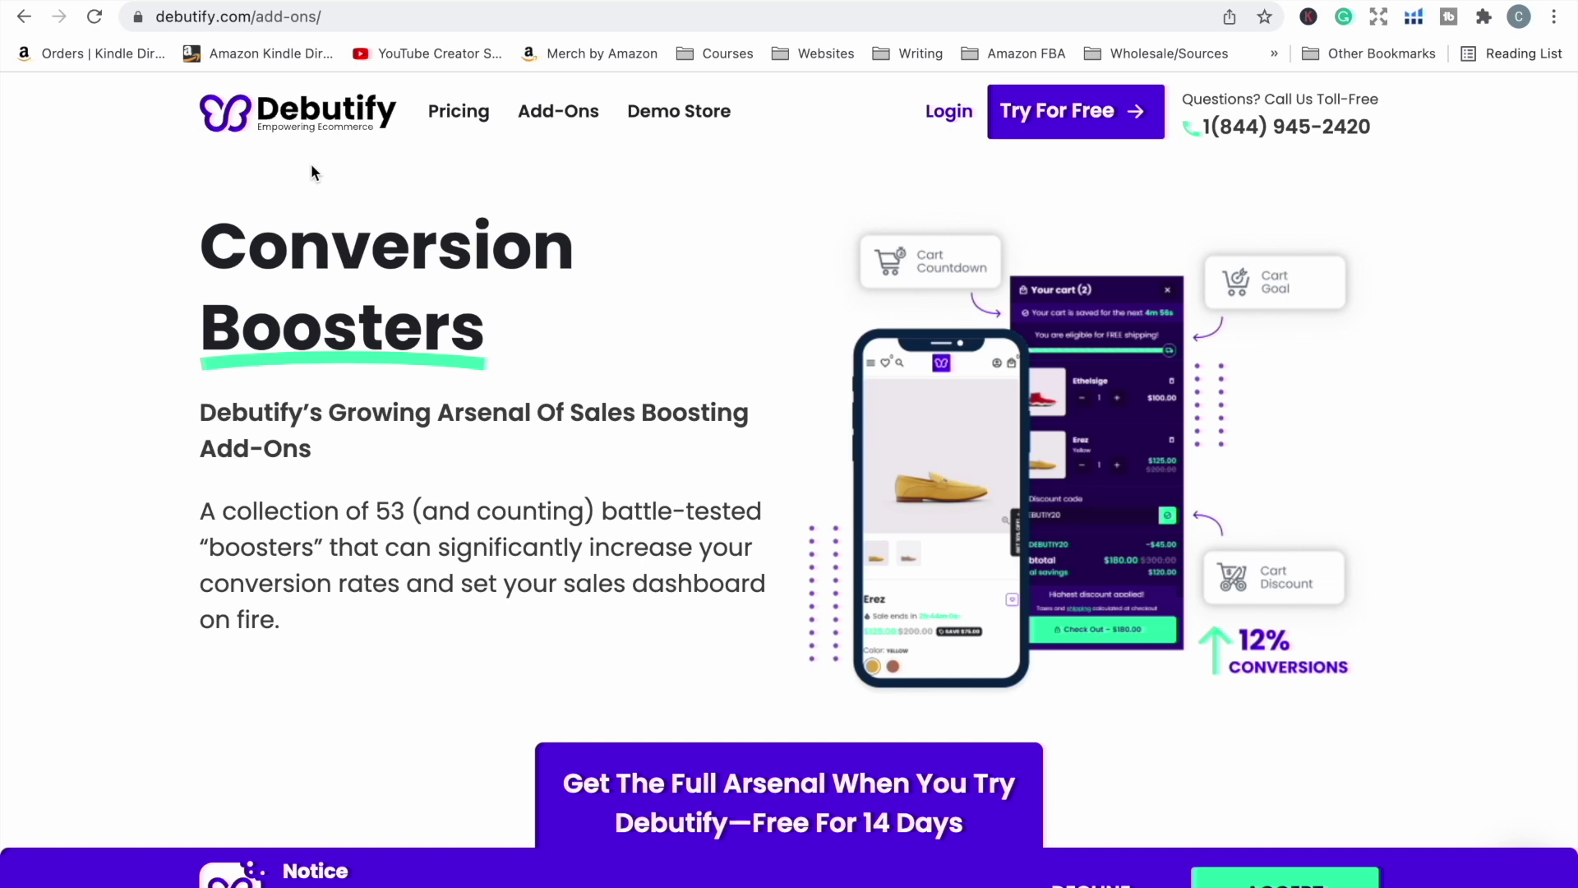
text(https://shoplovecaroline.myshopify.com/)
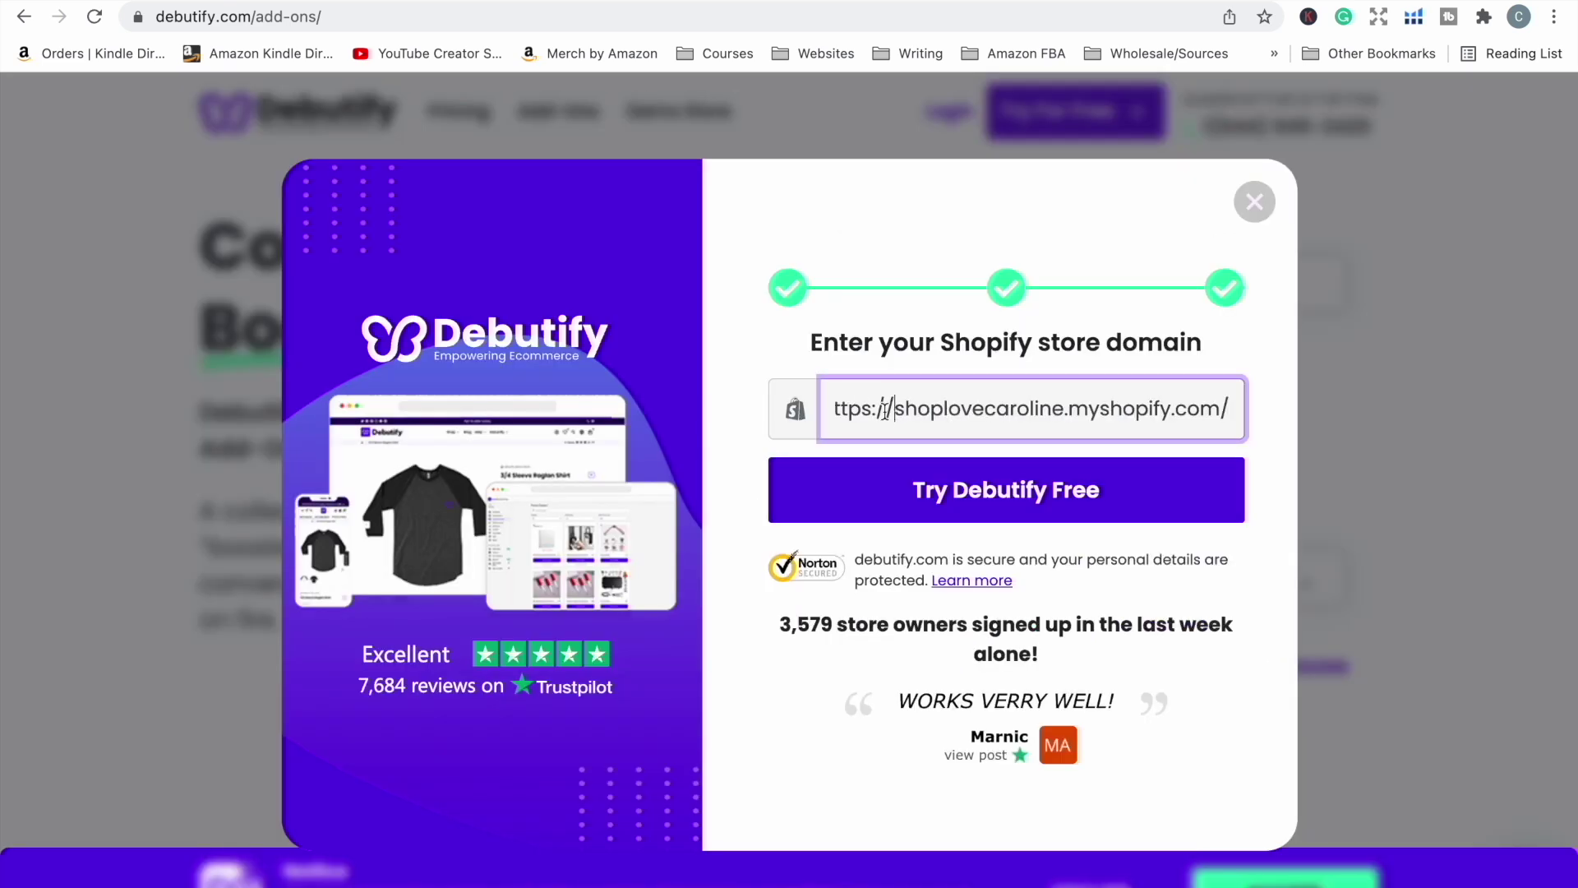
drag(850, 407, 771, 411)
key(BackSpace)
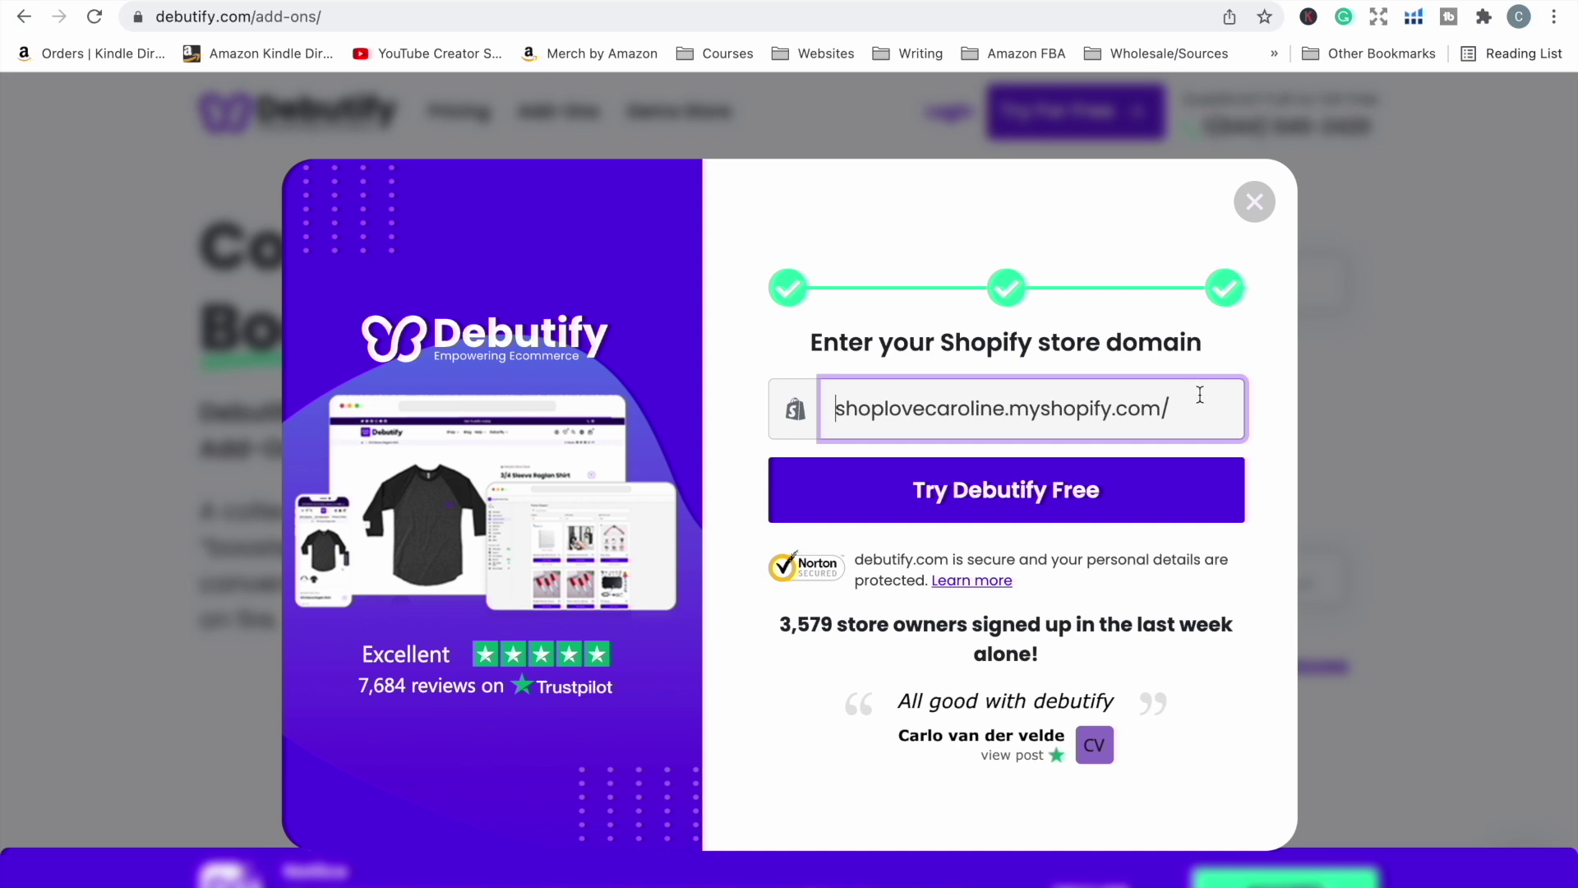
click(1005, 489)
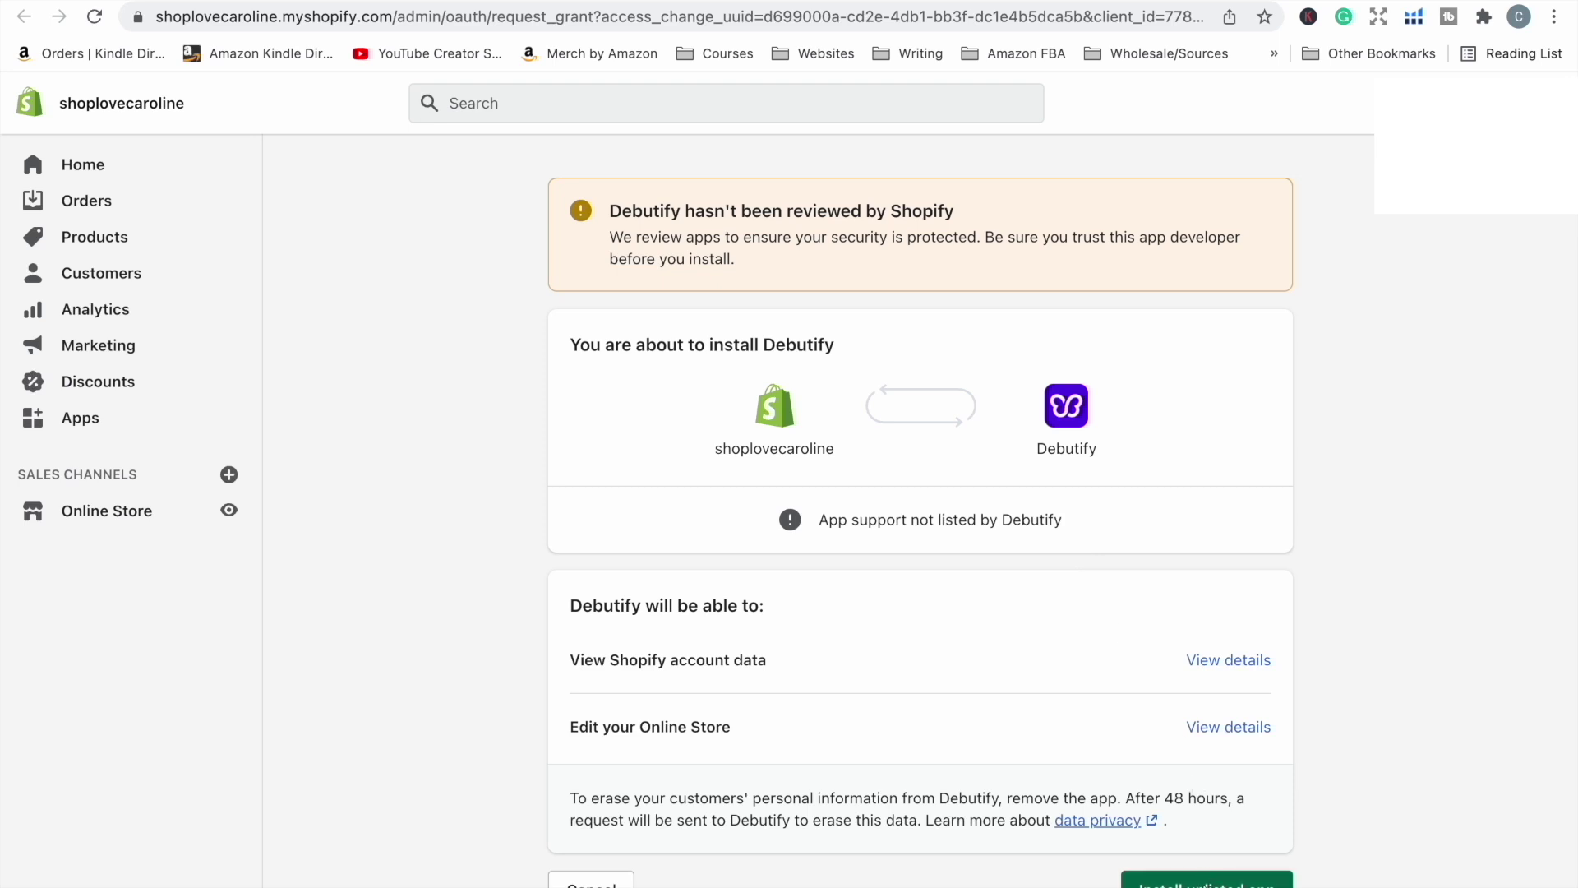
Step: Approve the unlisted Debutify install and compare its Free, Starter, Pro and Enterprise plans
click(1206, 884)
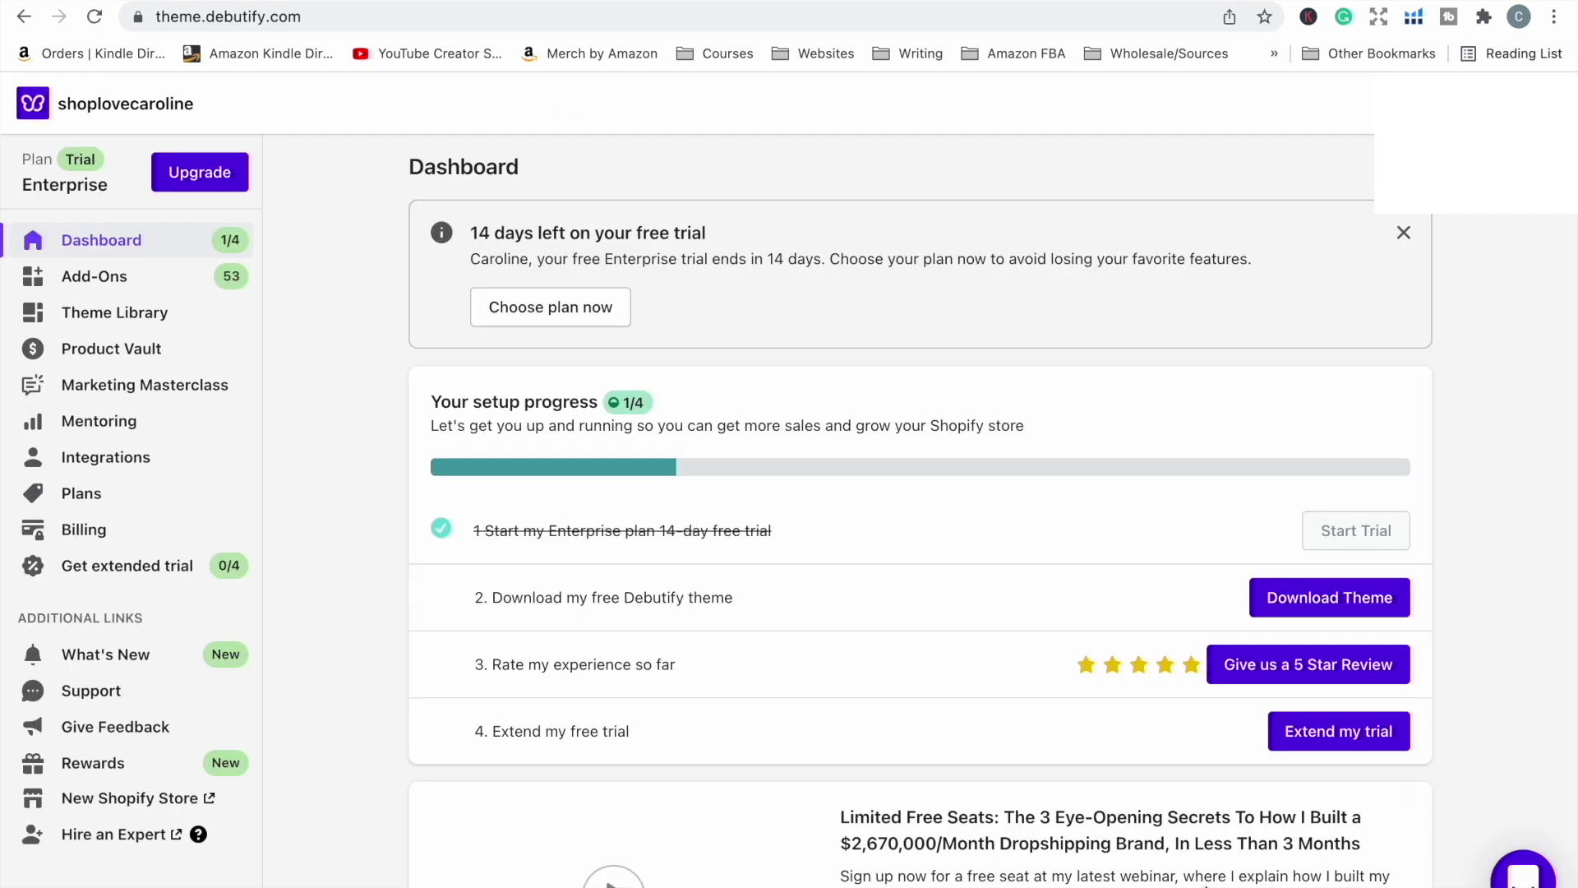
click(205, 171)
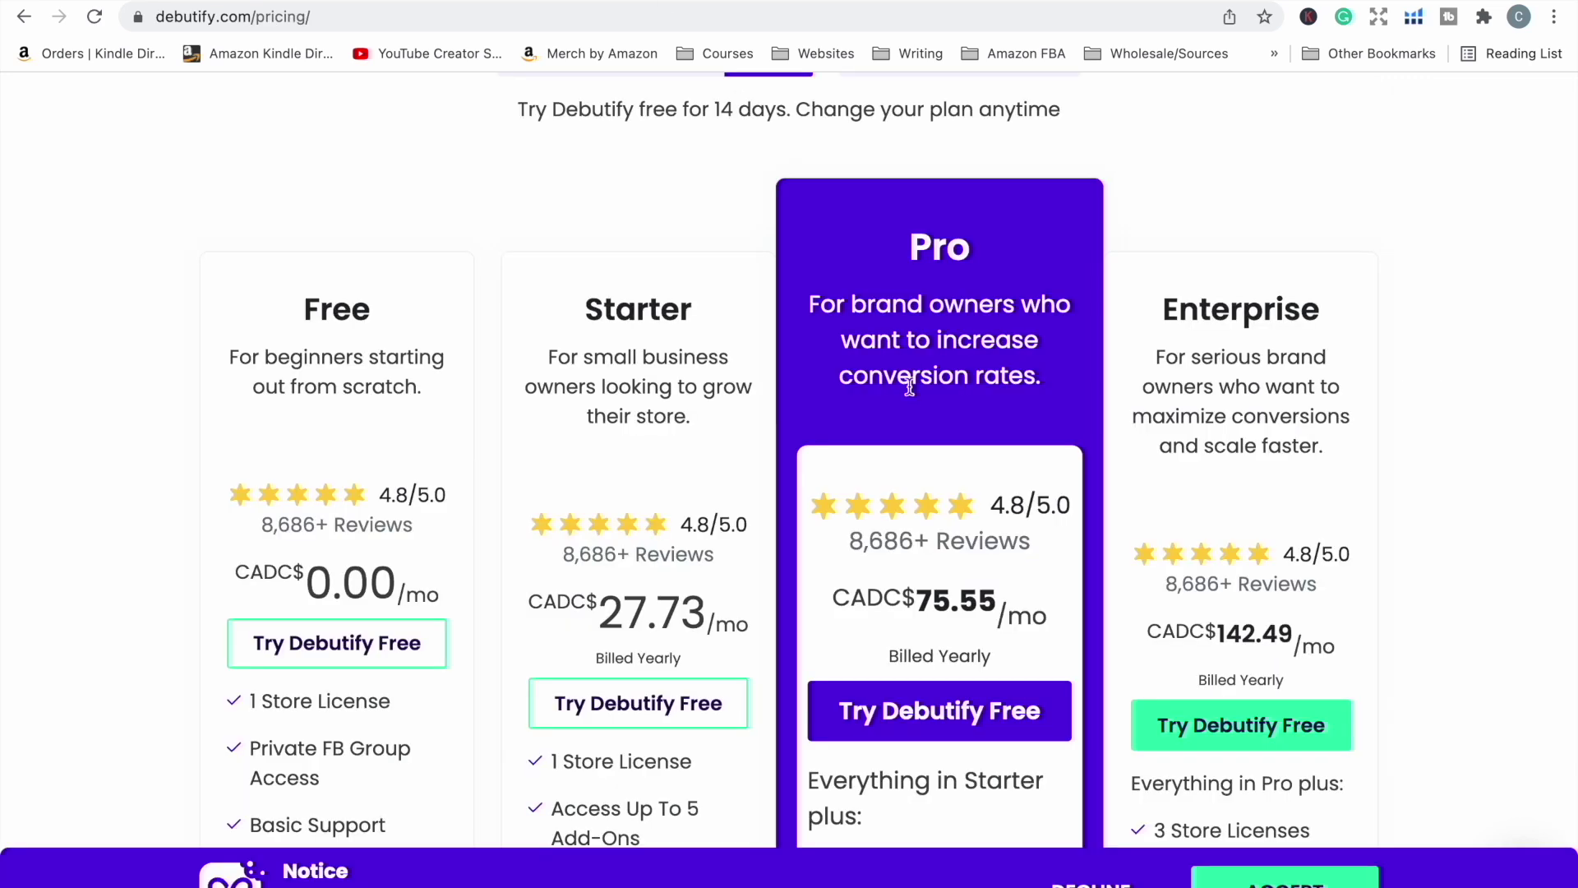
scroll(1230, 529, down, 1)
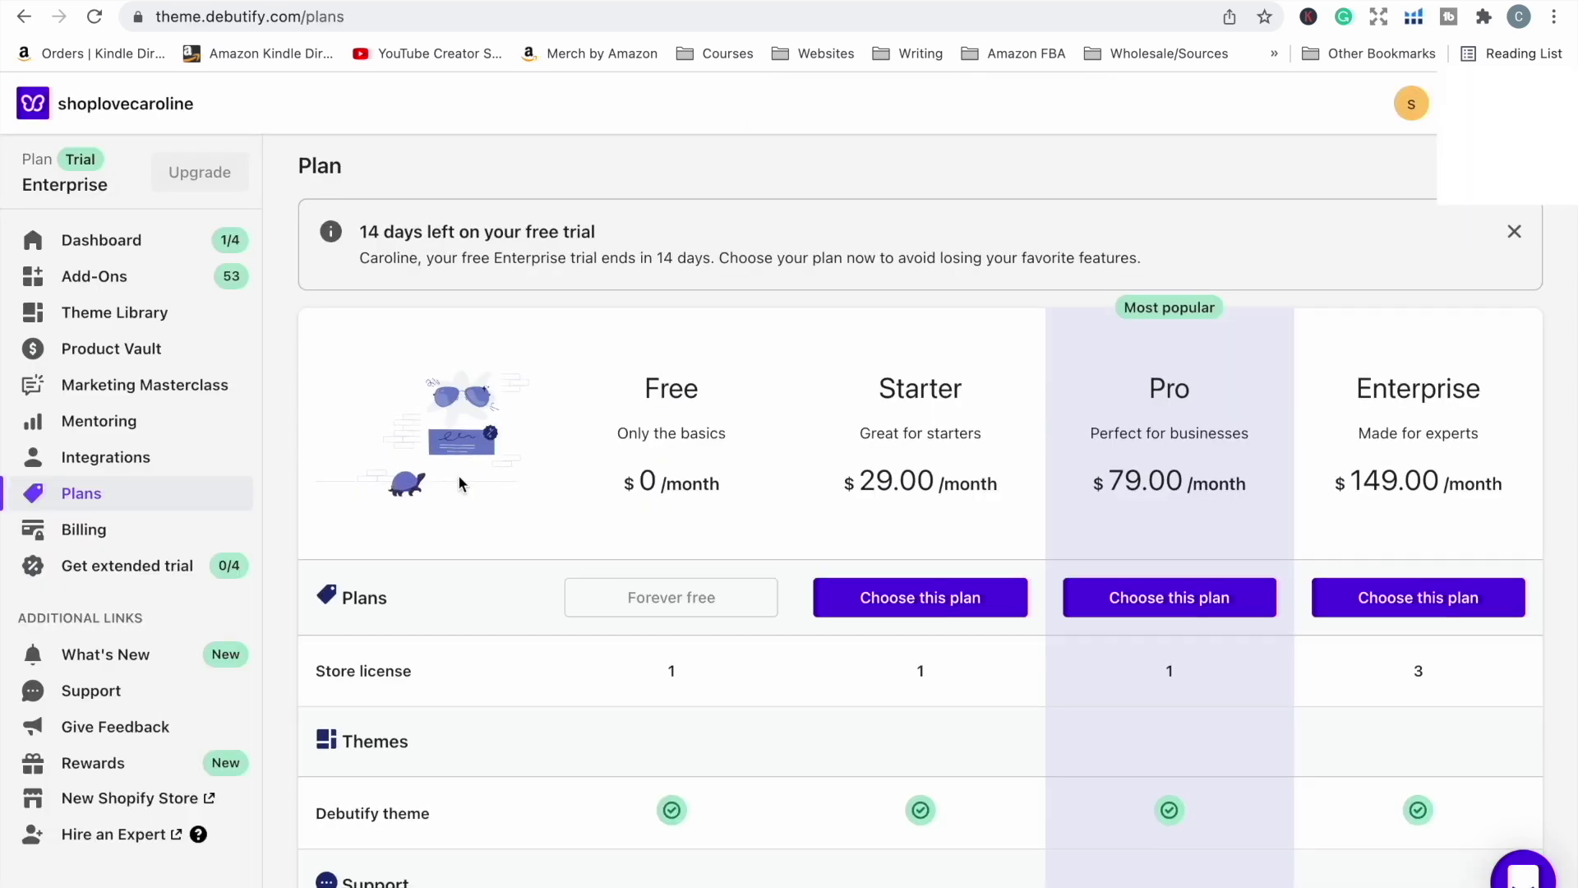
scroll(457, 475, down, 1)
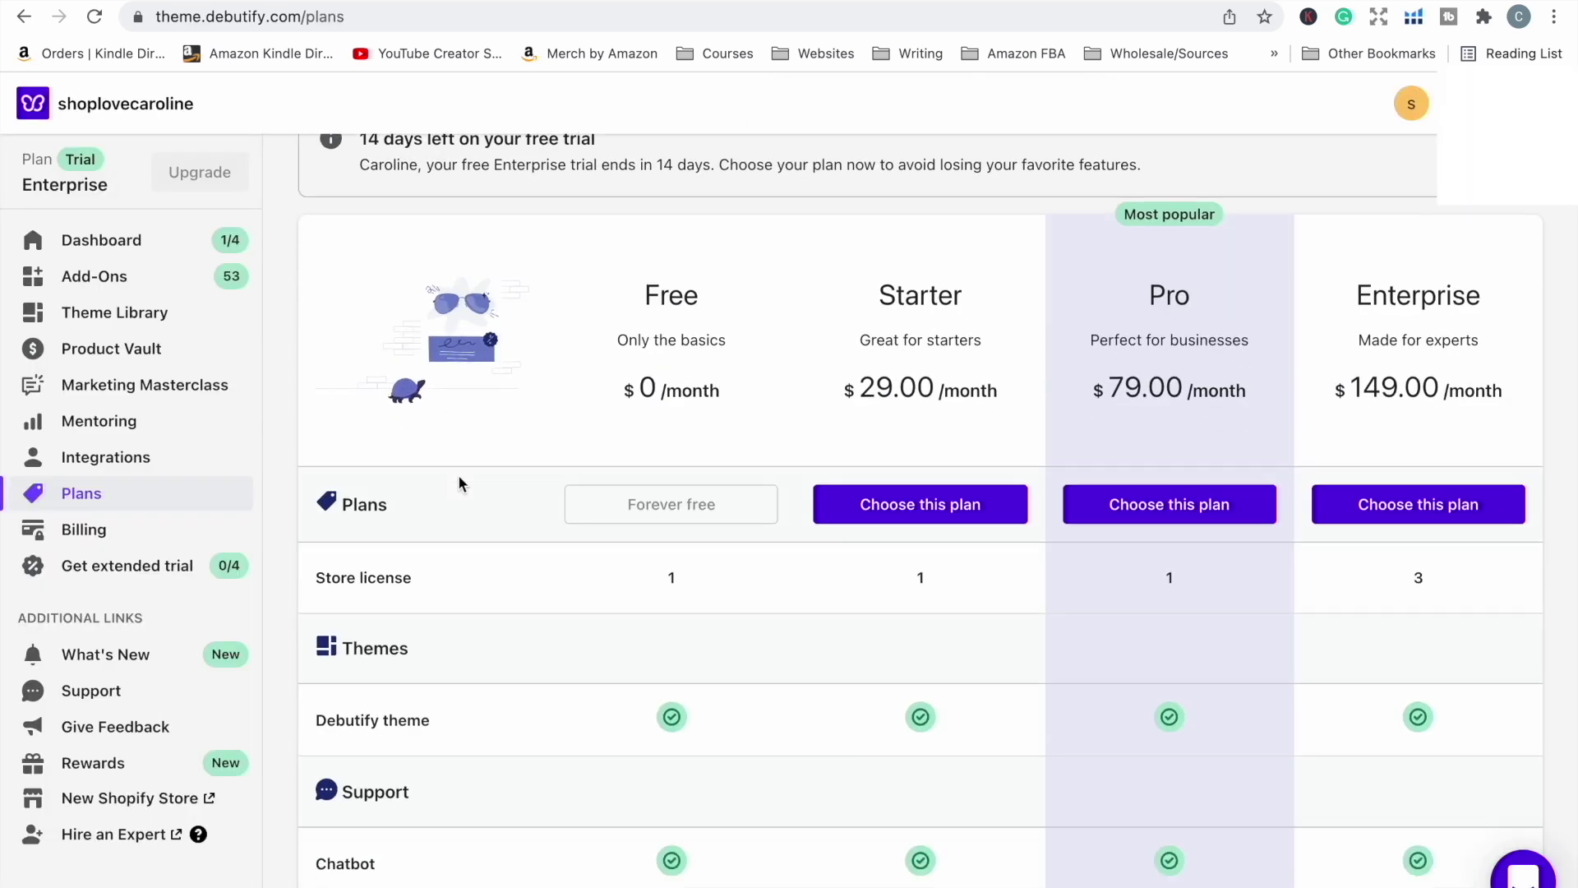
scroll(457, 481, up, 1)
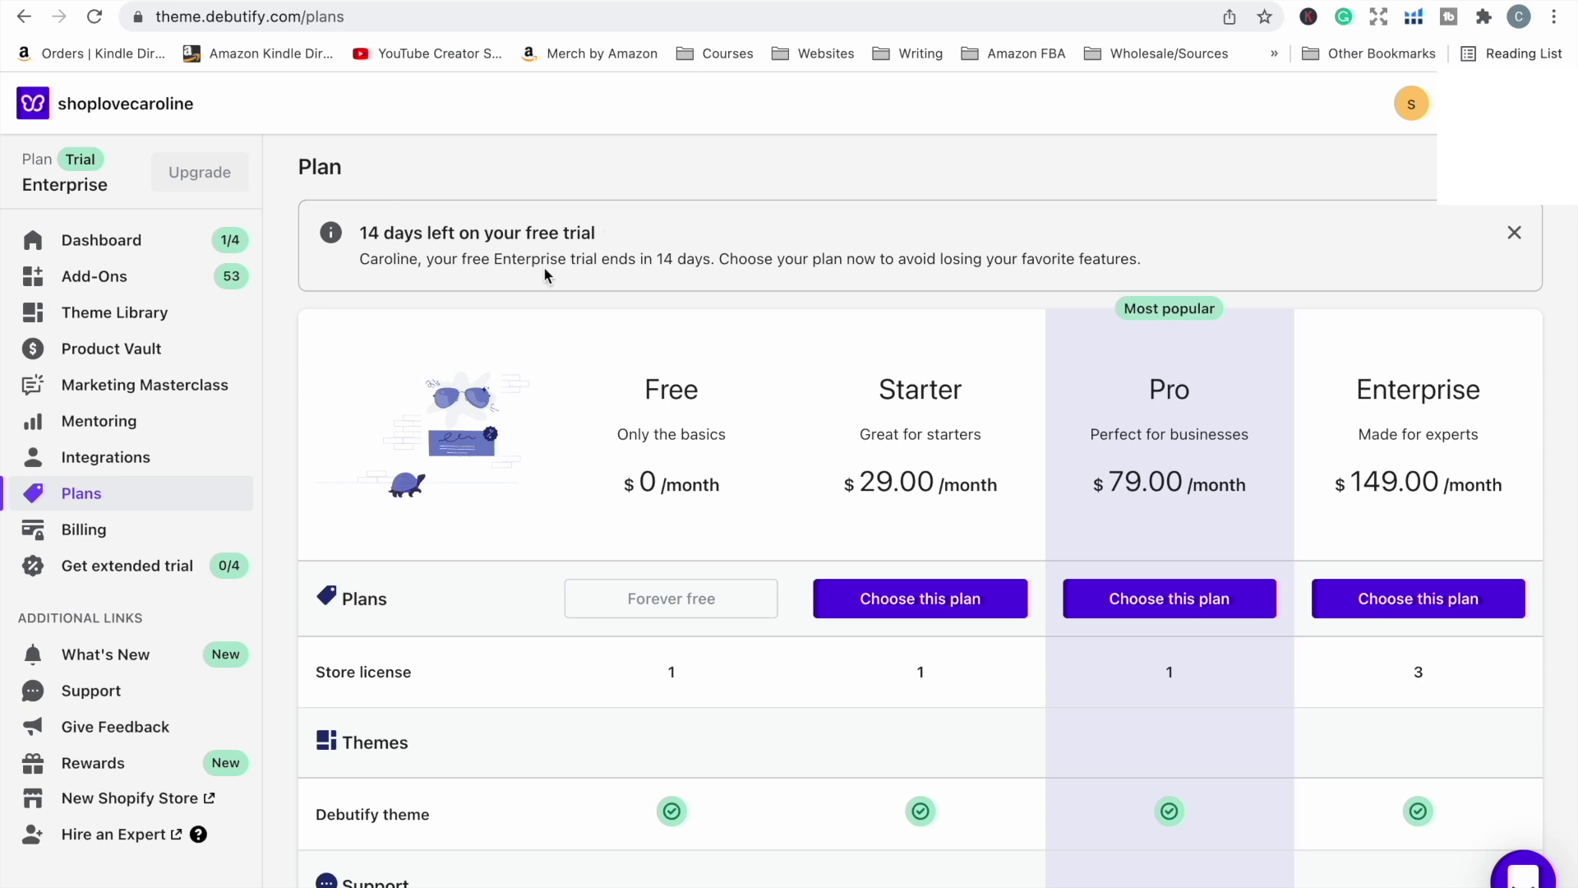
scroll(692, 486, down, 8)
scroll(692, 487, up, 8)
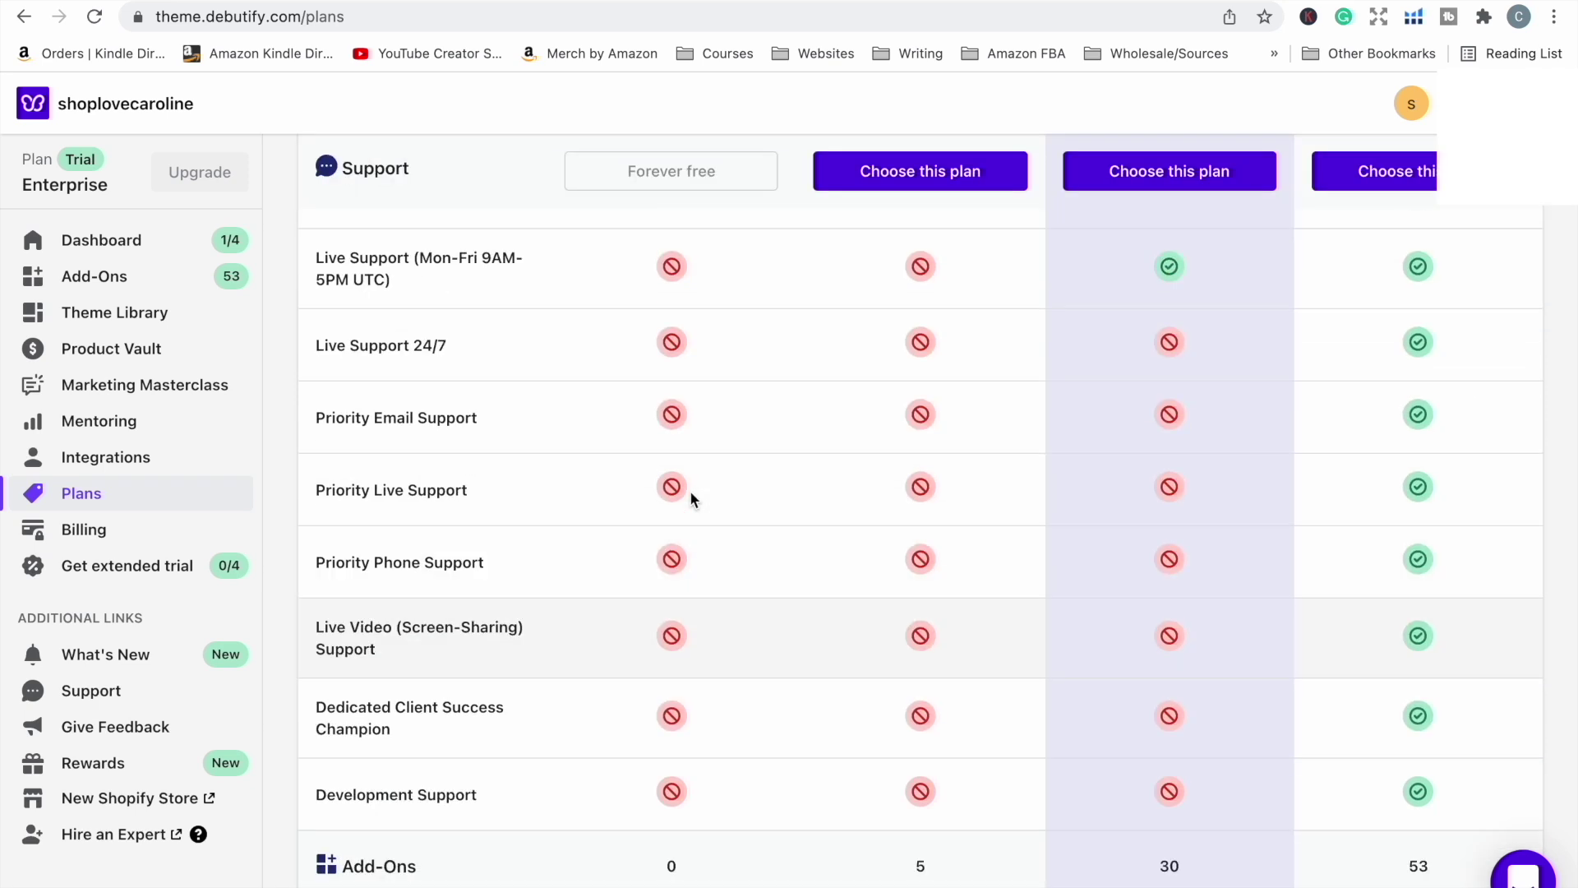
scroll(690, 498, up, 3)
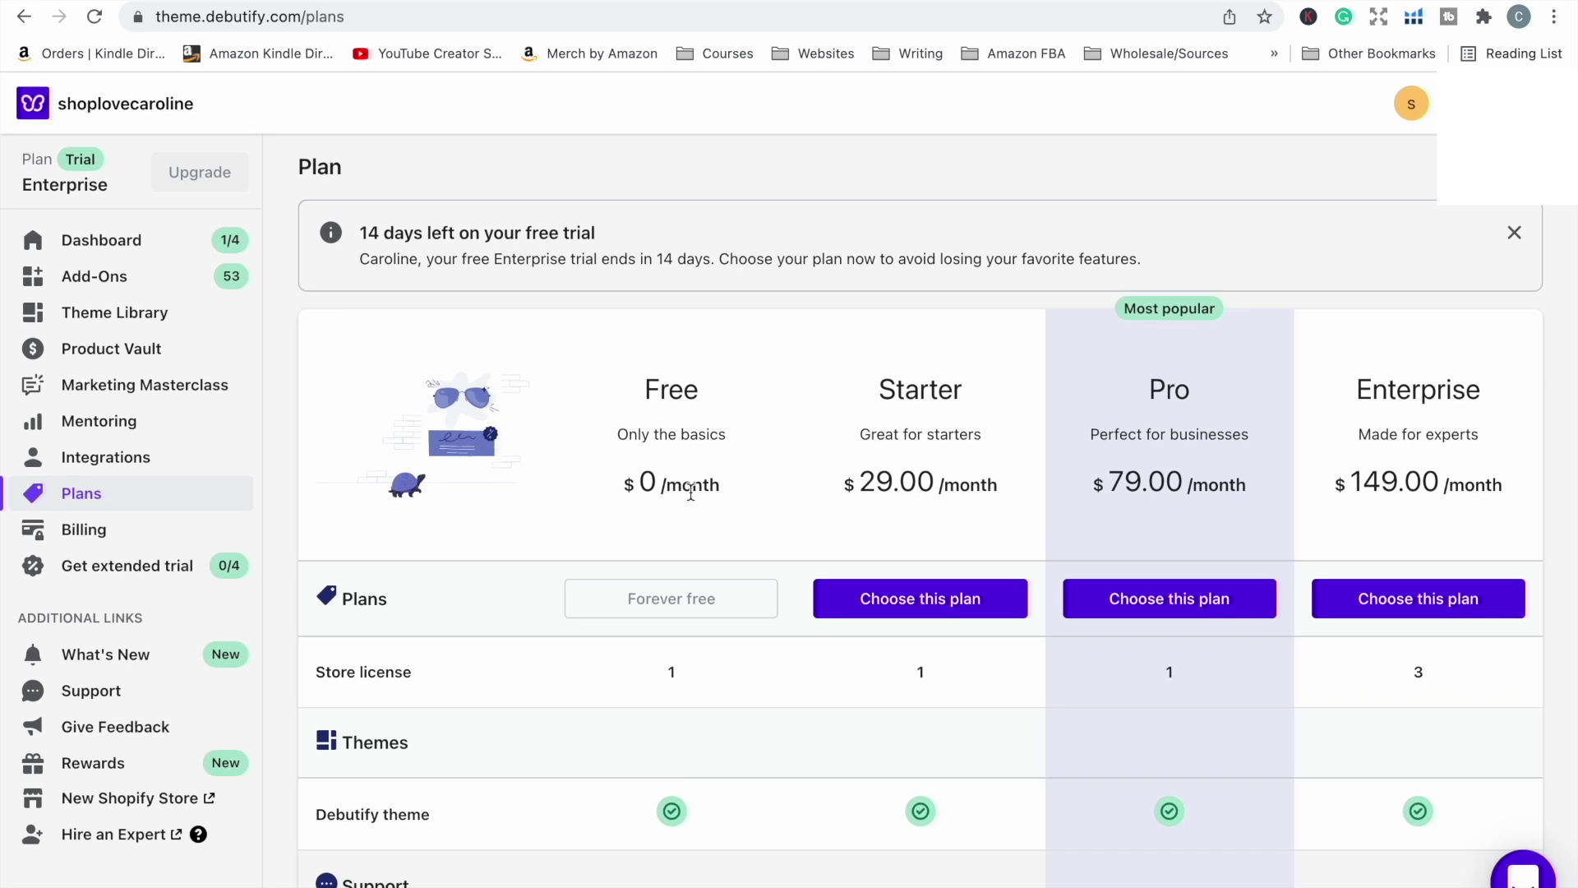
scroll(662, 608, down, 5)
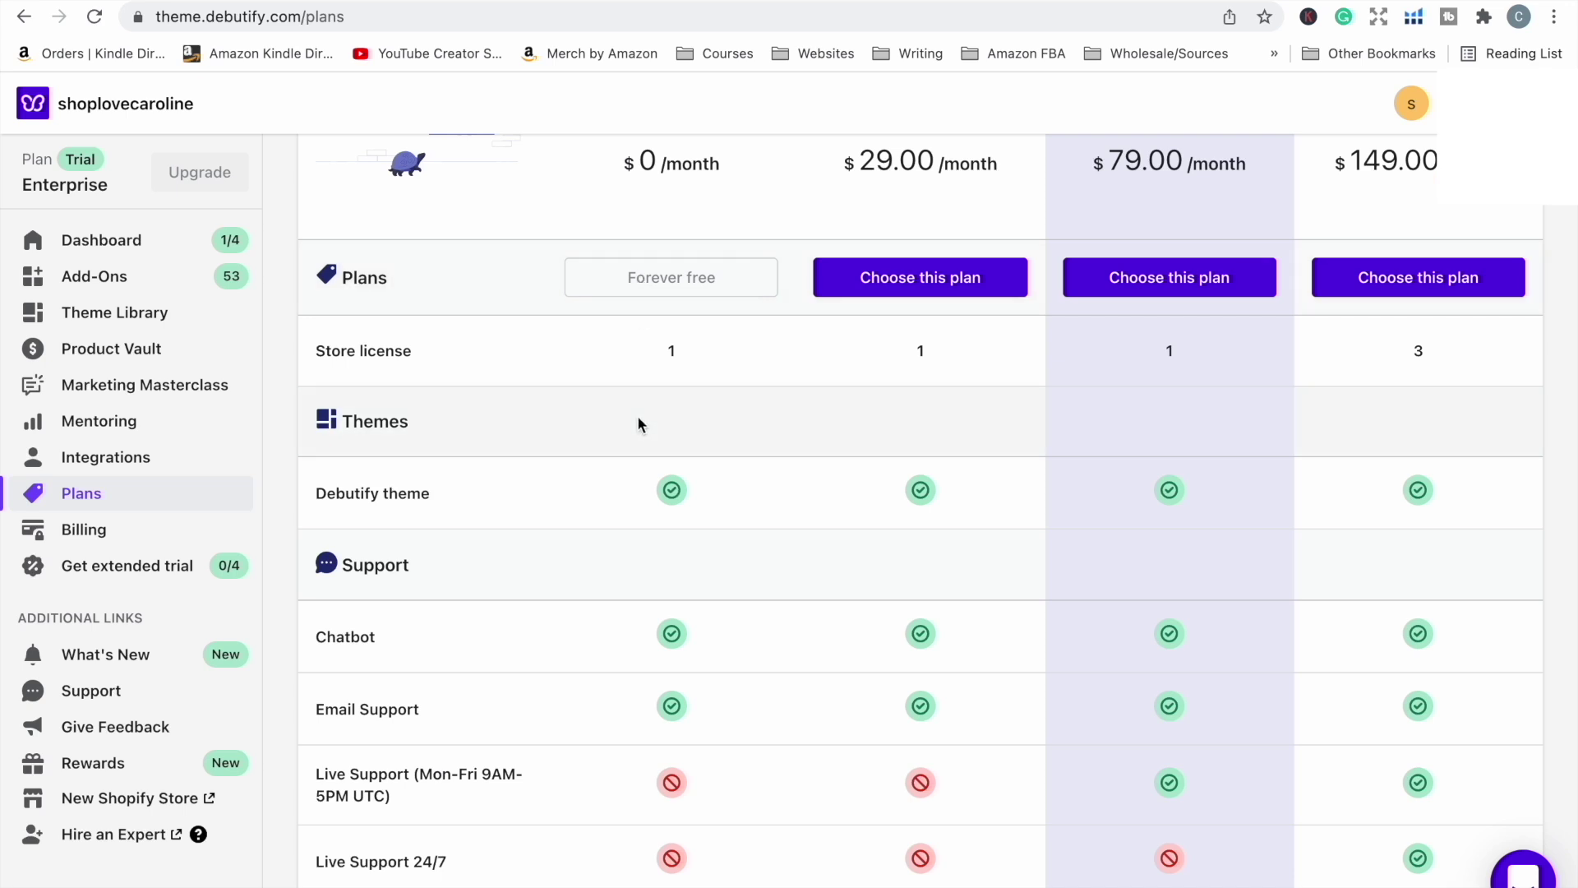
scroll(638, 423, down, 10)
scroll(638, 424, down, 20)
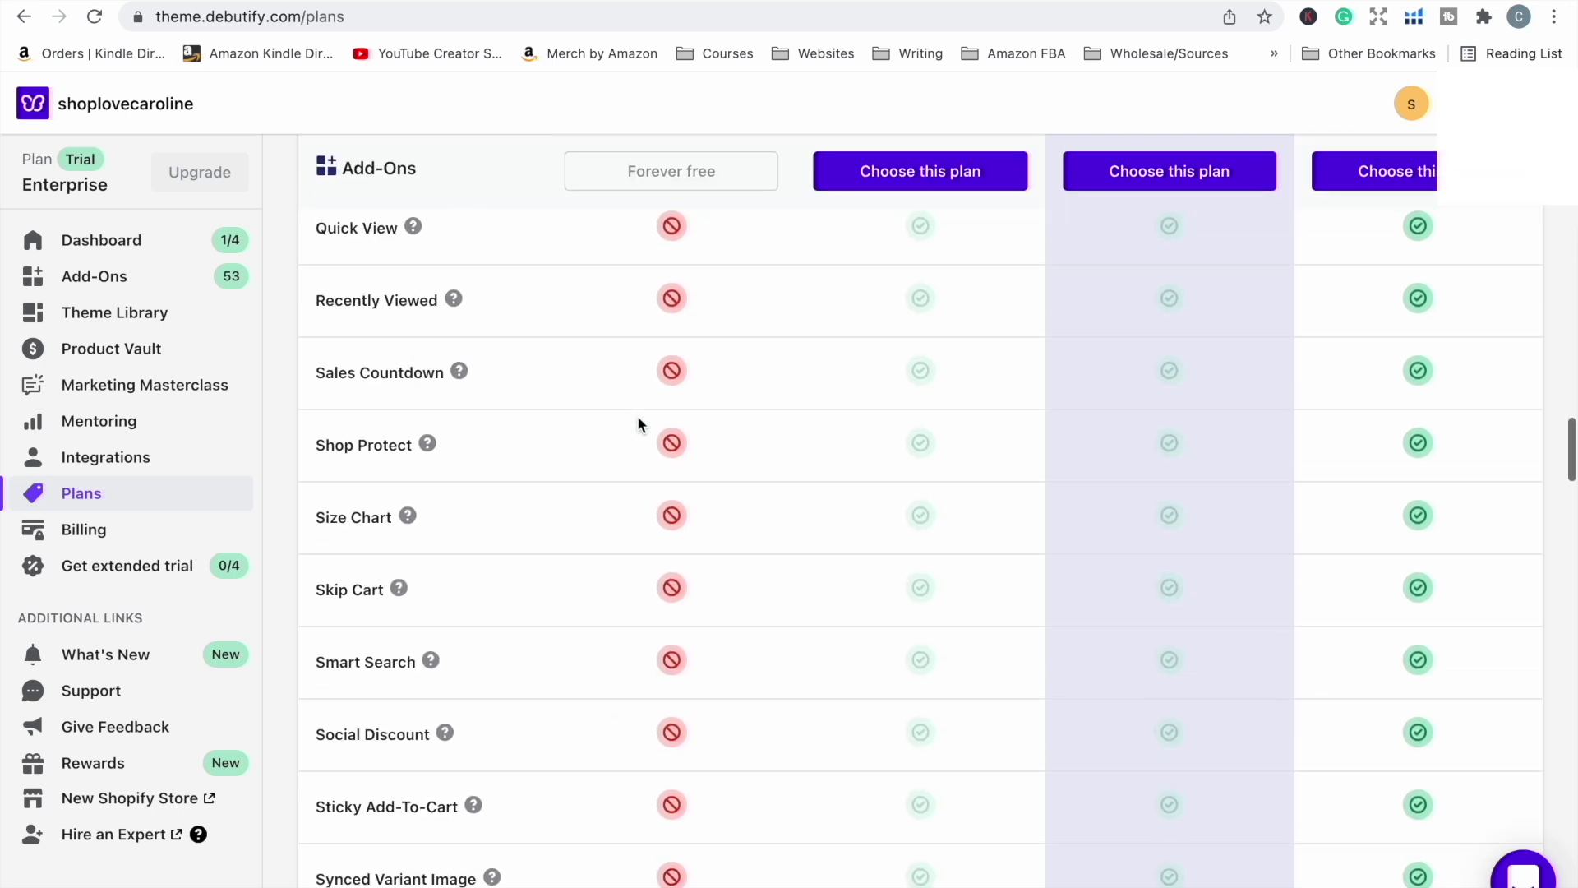
scroll(638, 422, down, 10)
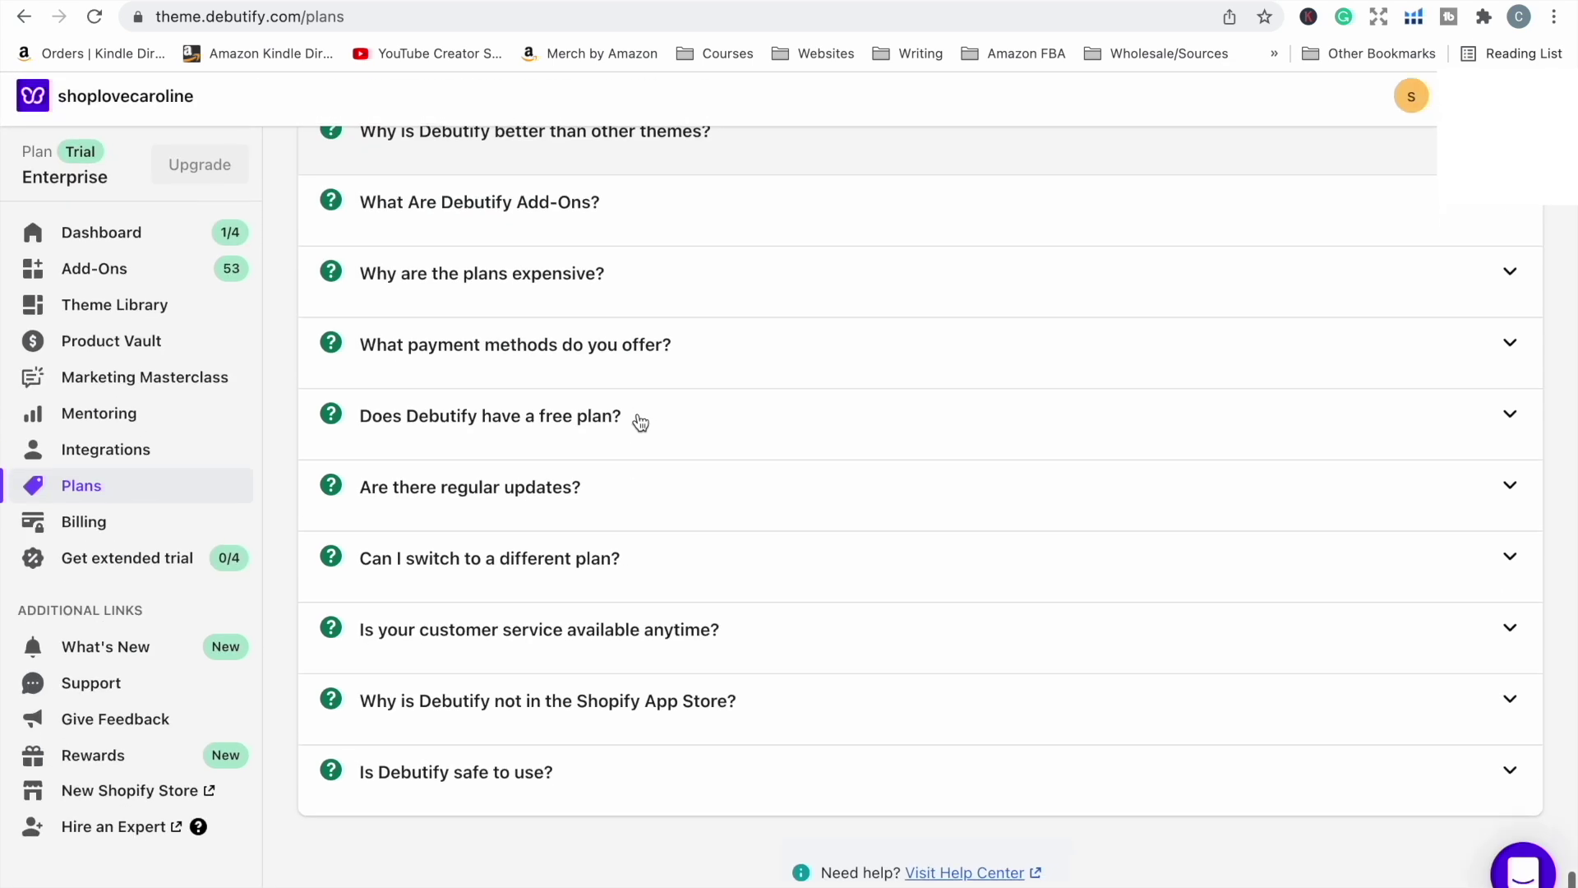
scroll(639, 422, up, 14)
scroll(639, 421, up, 20)
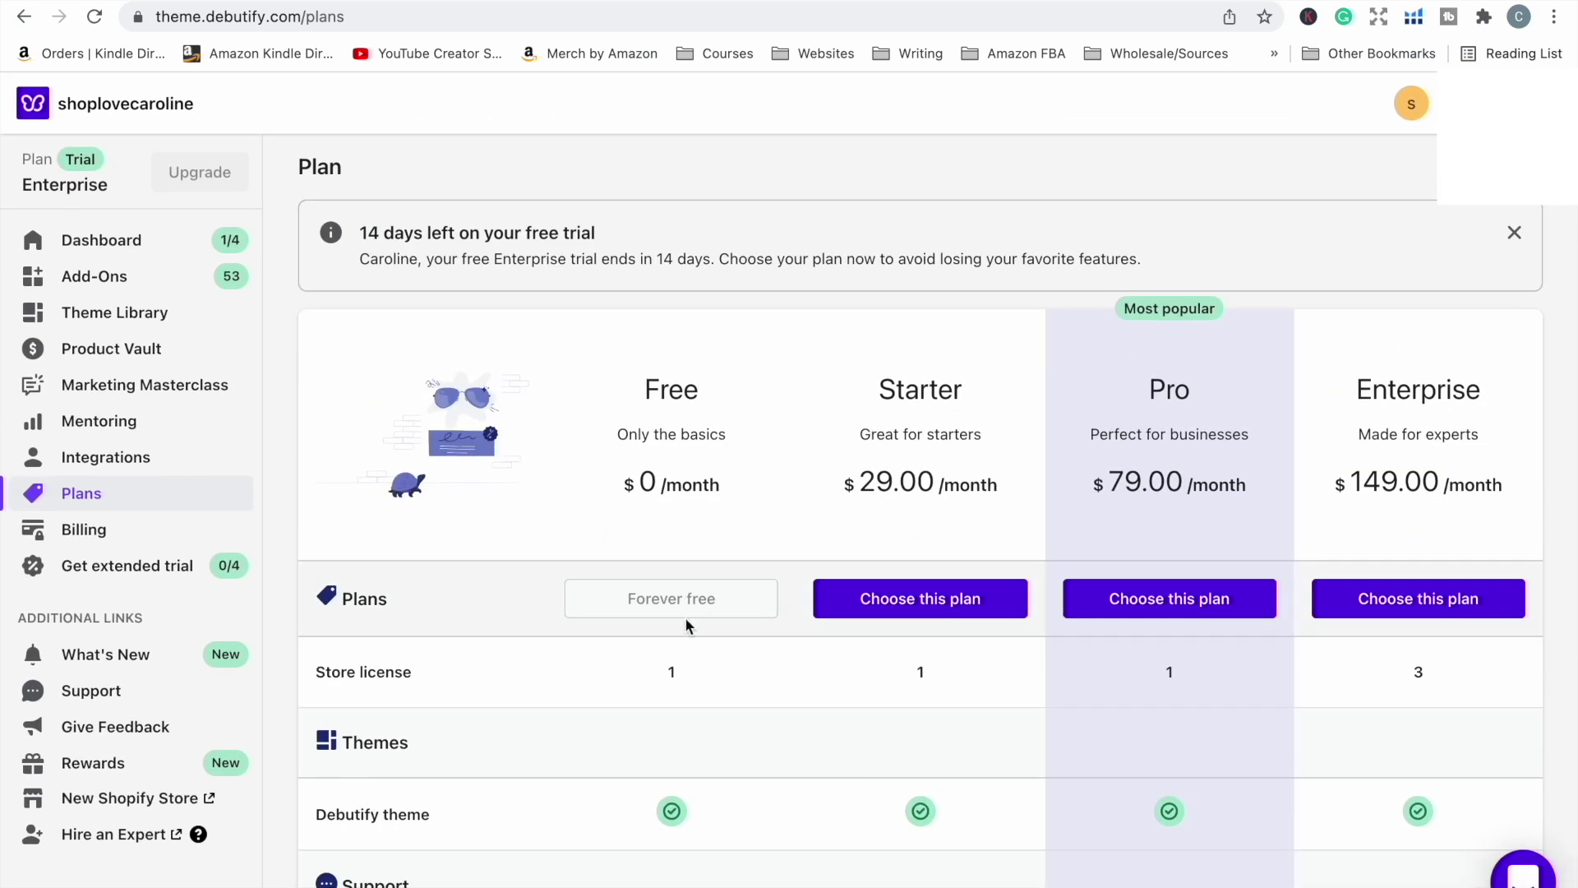
Step: In the Theme Library, close the chat-bot popup and add the Debutify 4.7.0 theme
click(128, 322)
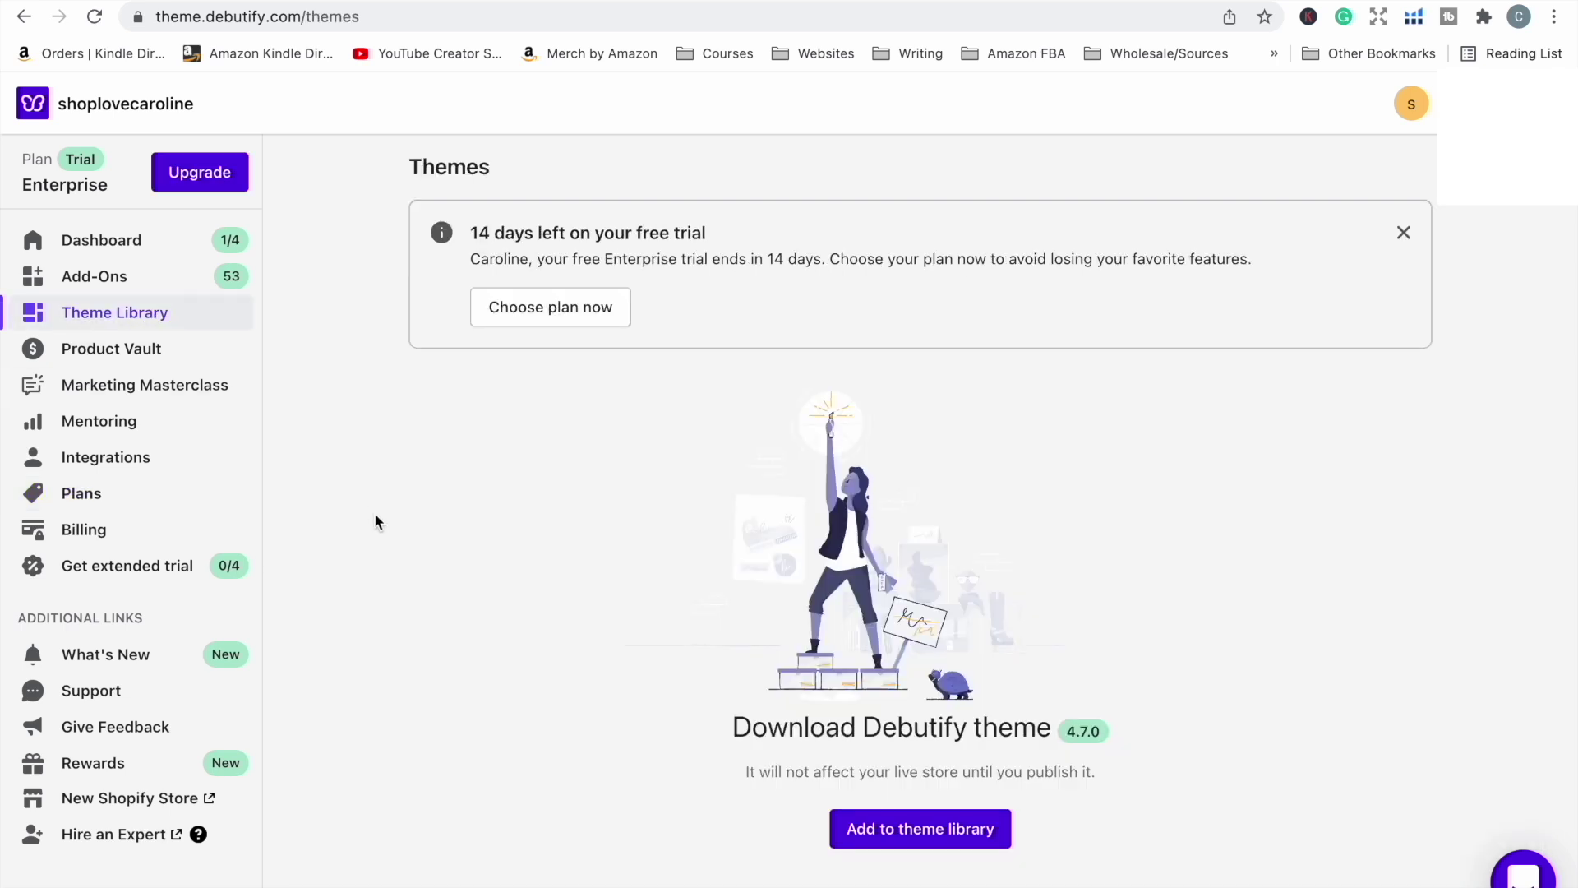
scroll(374, 521, down, 2)
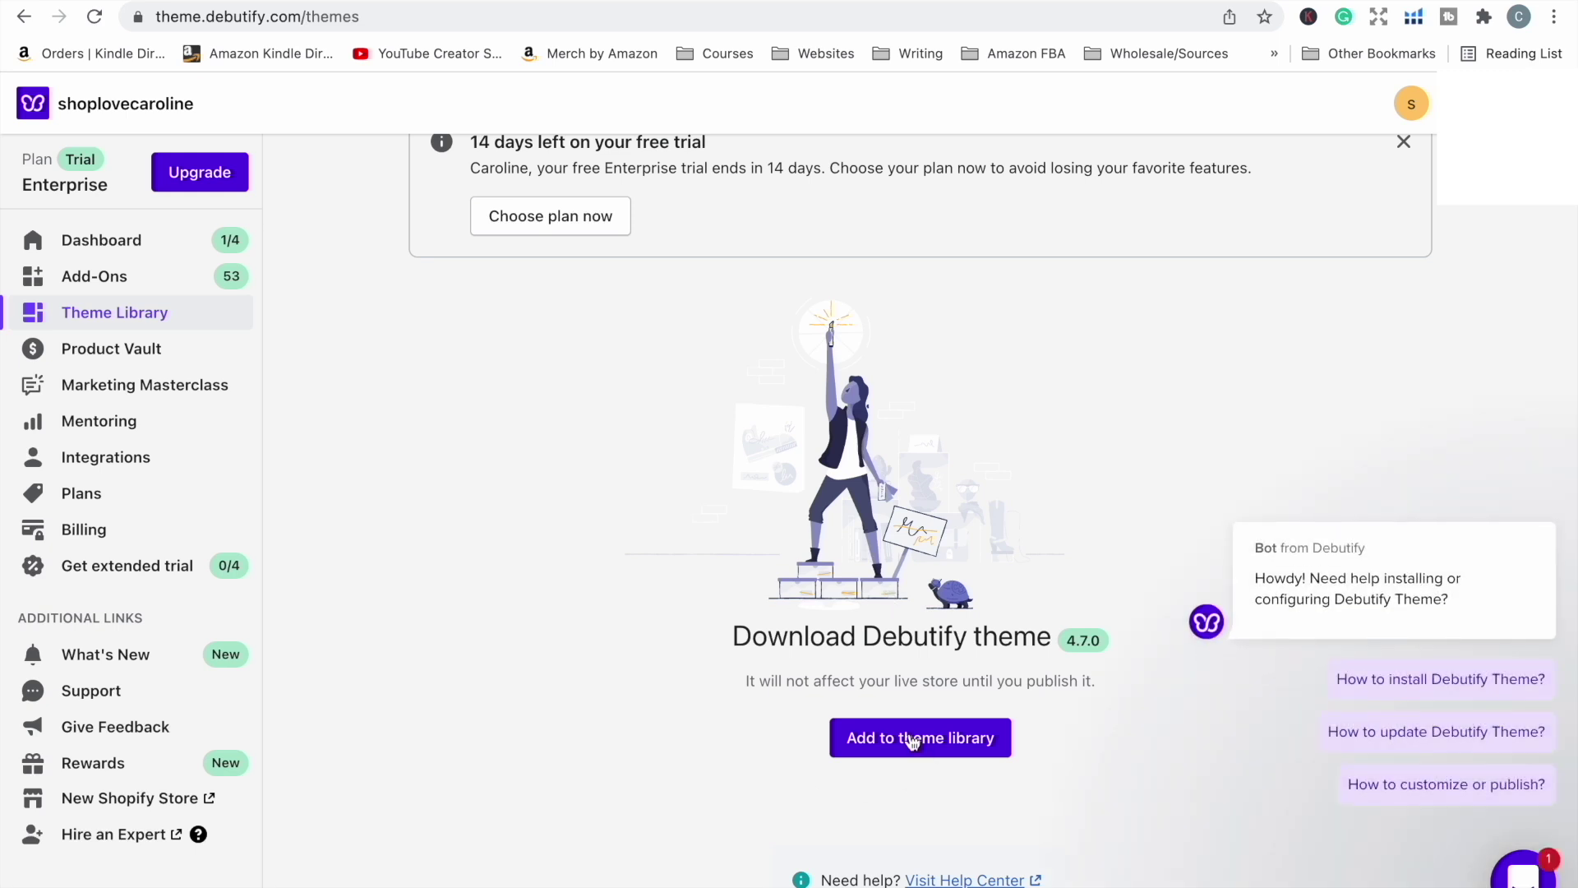
mouse_move(1217, 604)
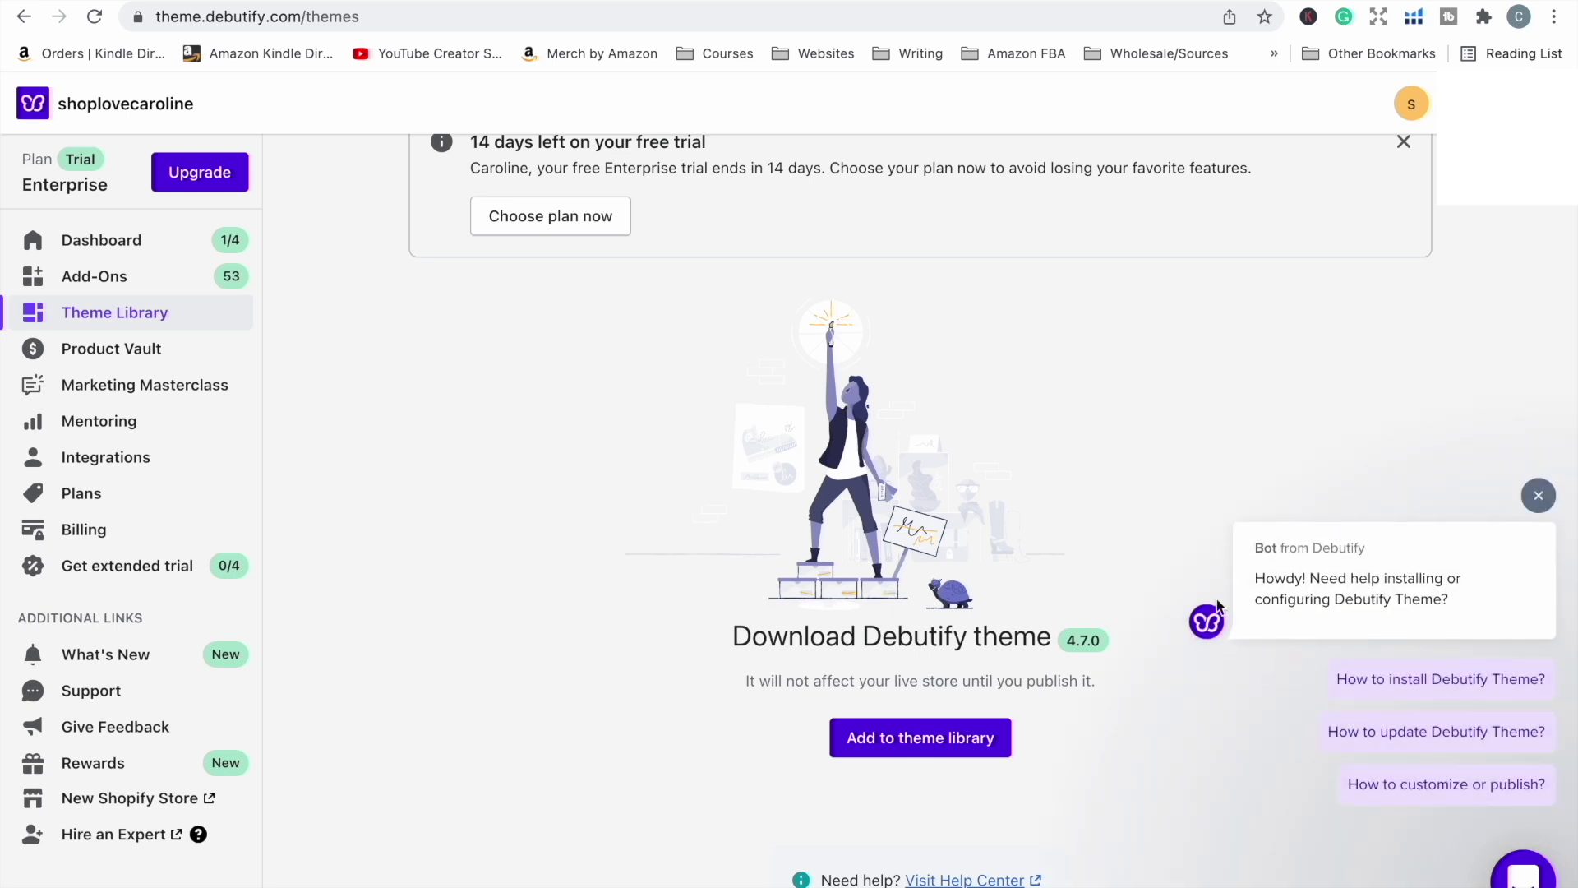
click(1538, 498)
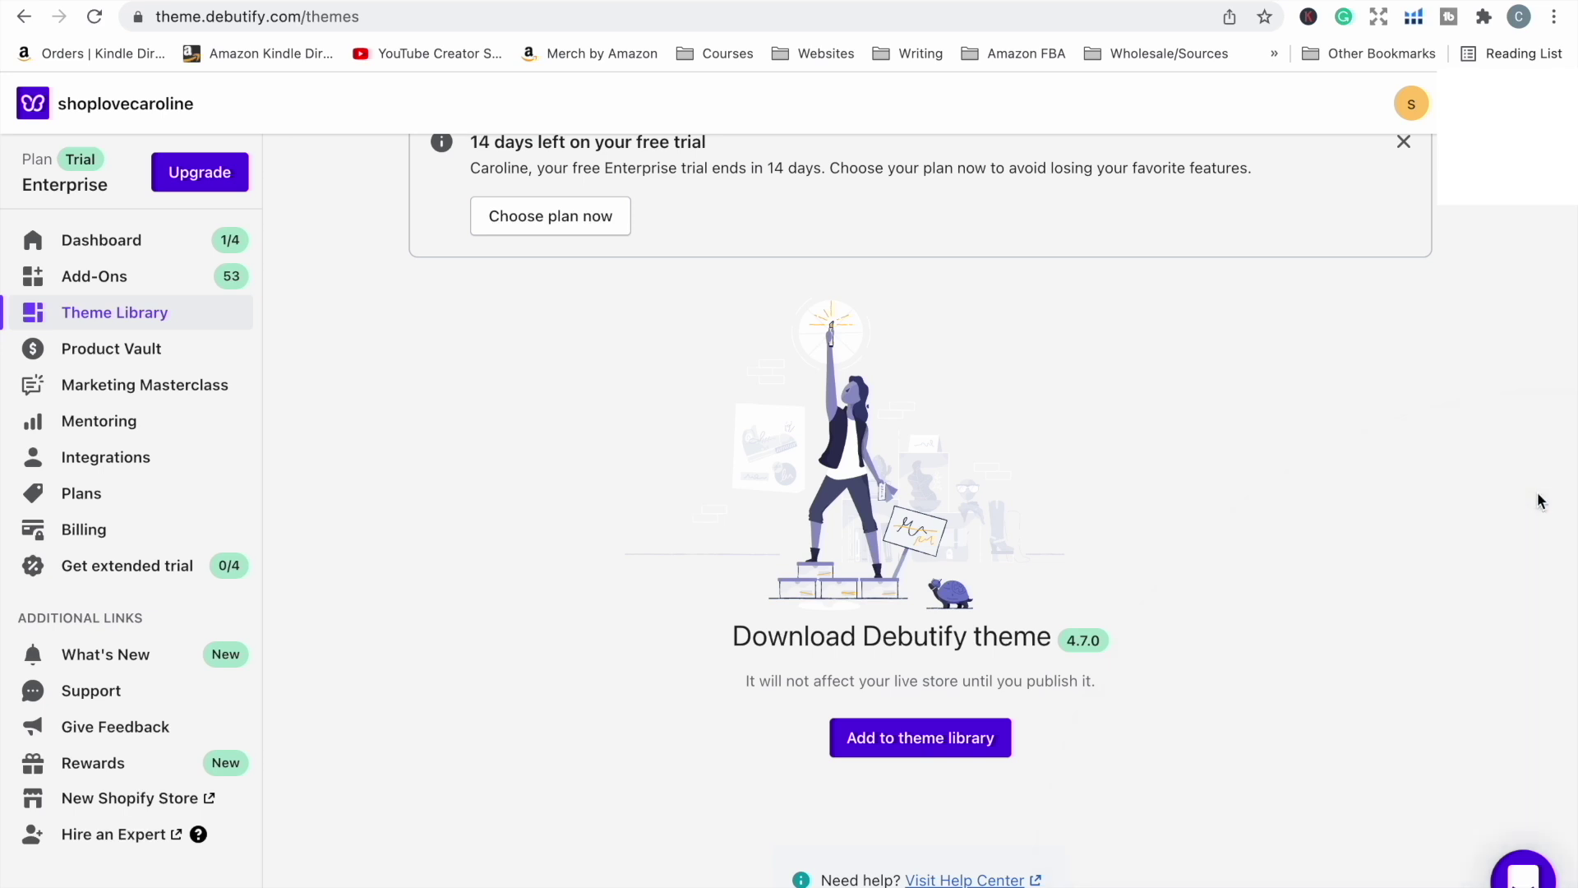
click(914, 742)
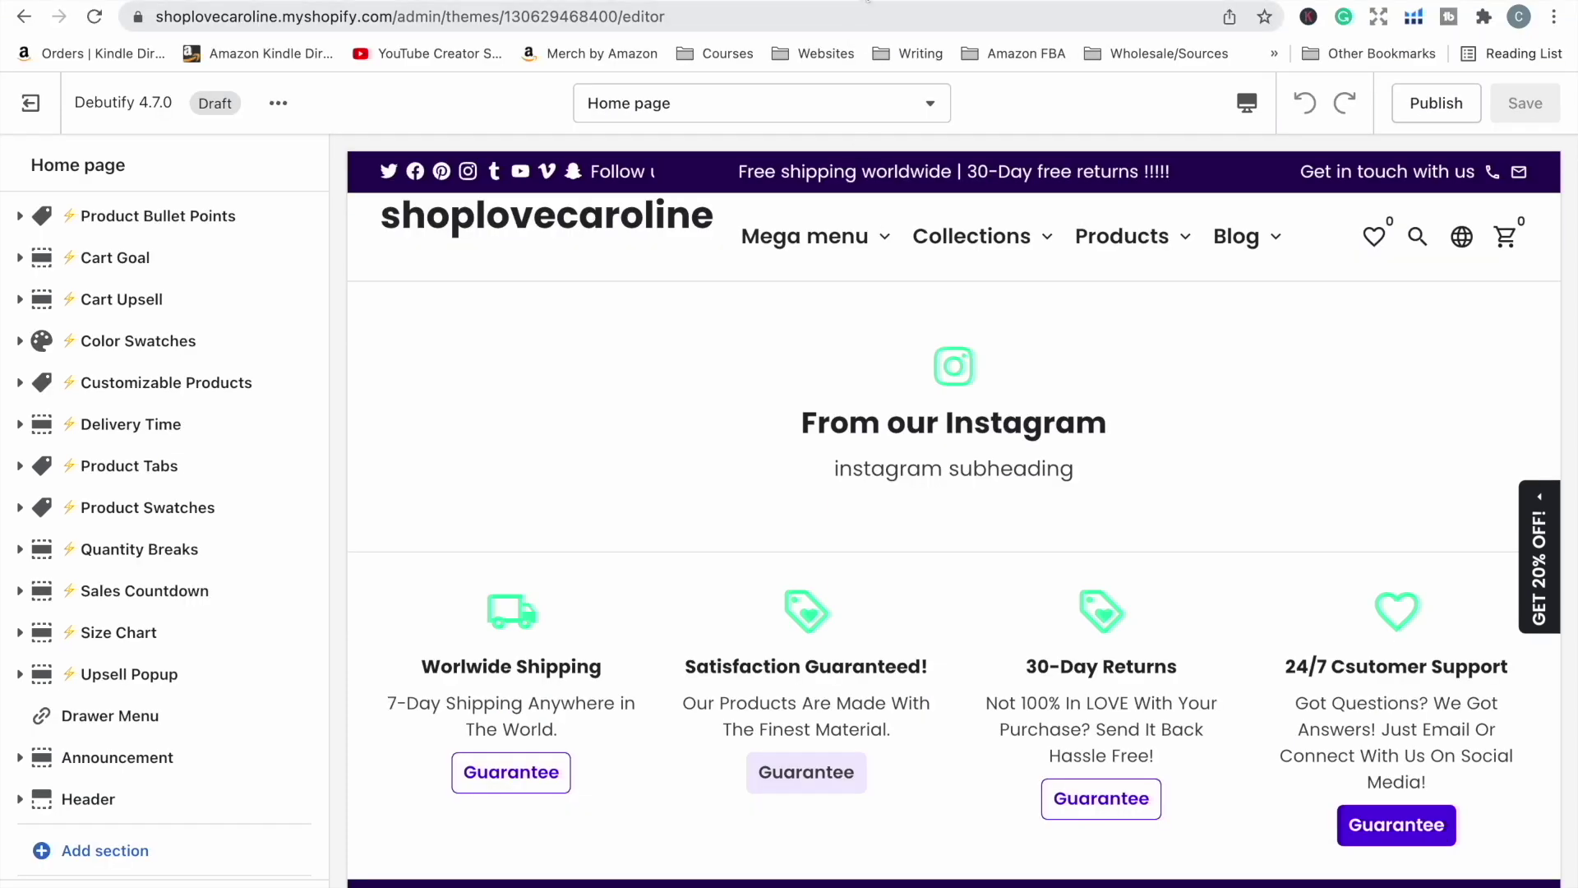
Step: Return to the Debutify page and open the debutifymerch.com demo store
click(855, 28)
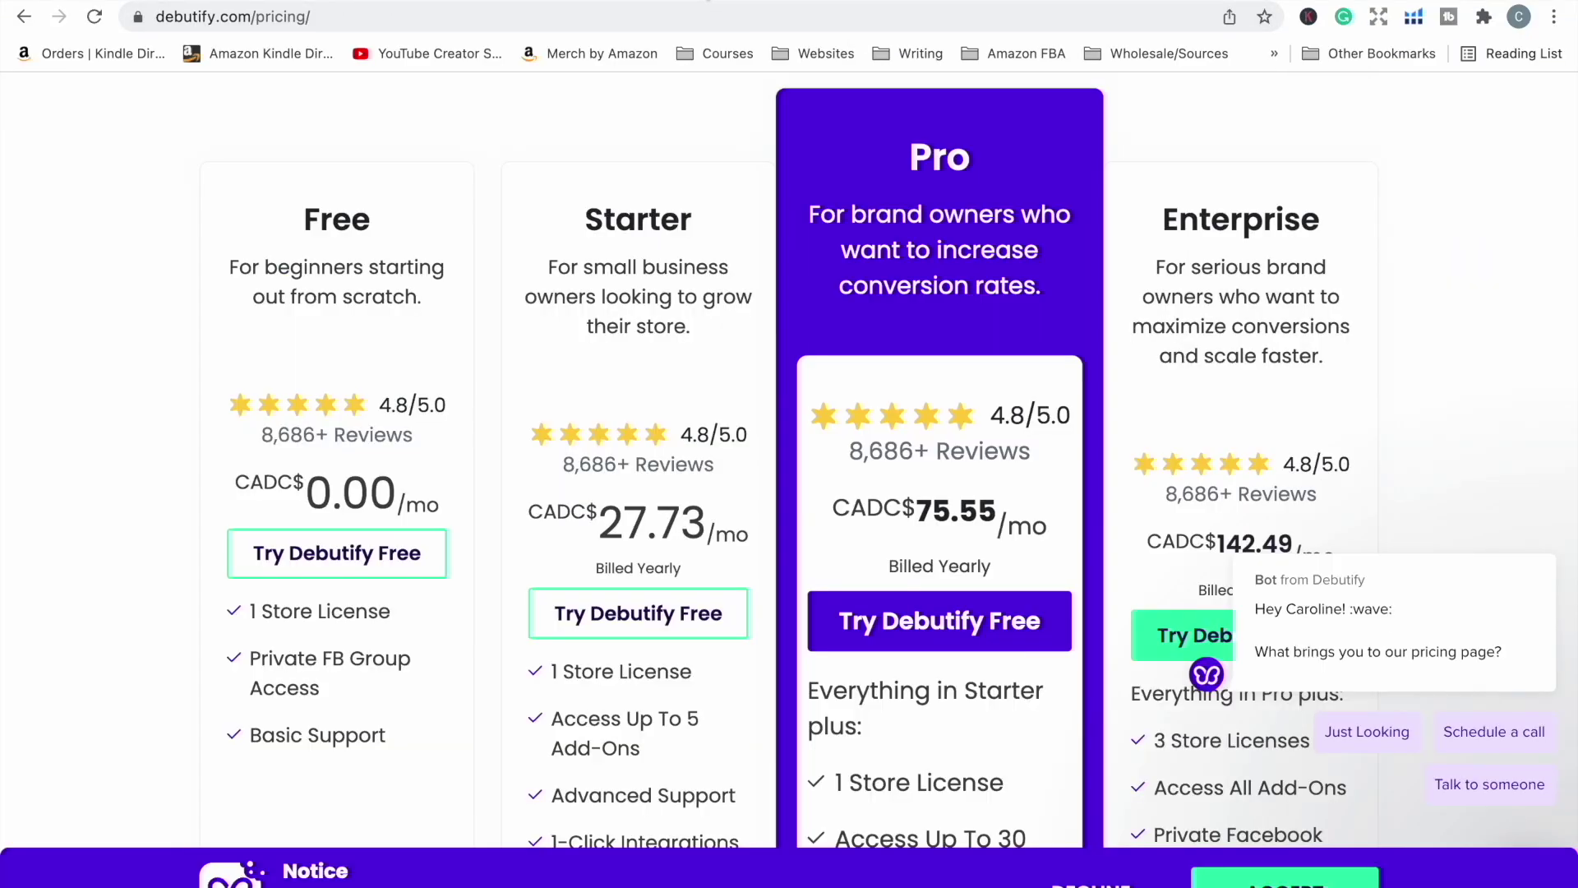
scroll(606, 226, up, 8)
click(655, 115)
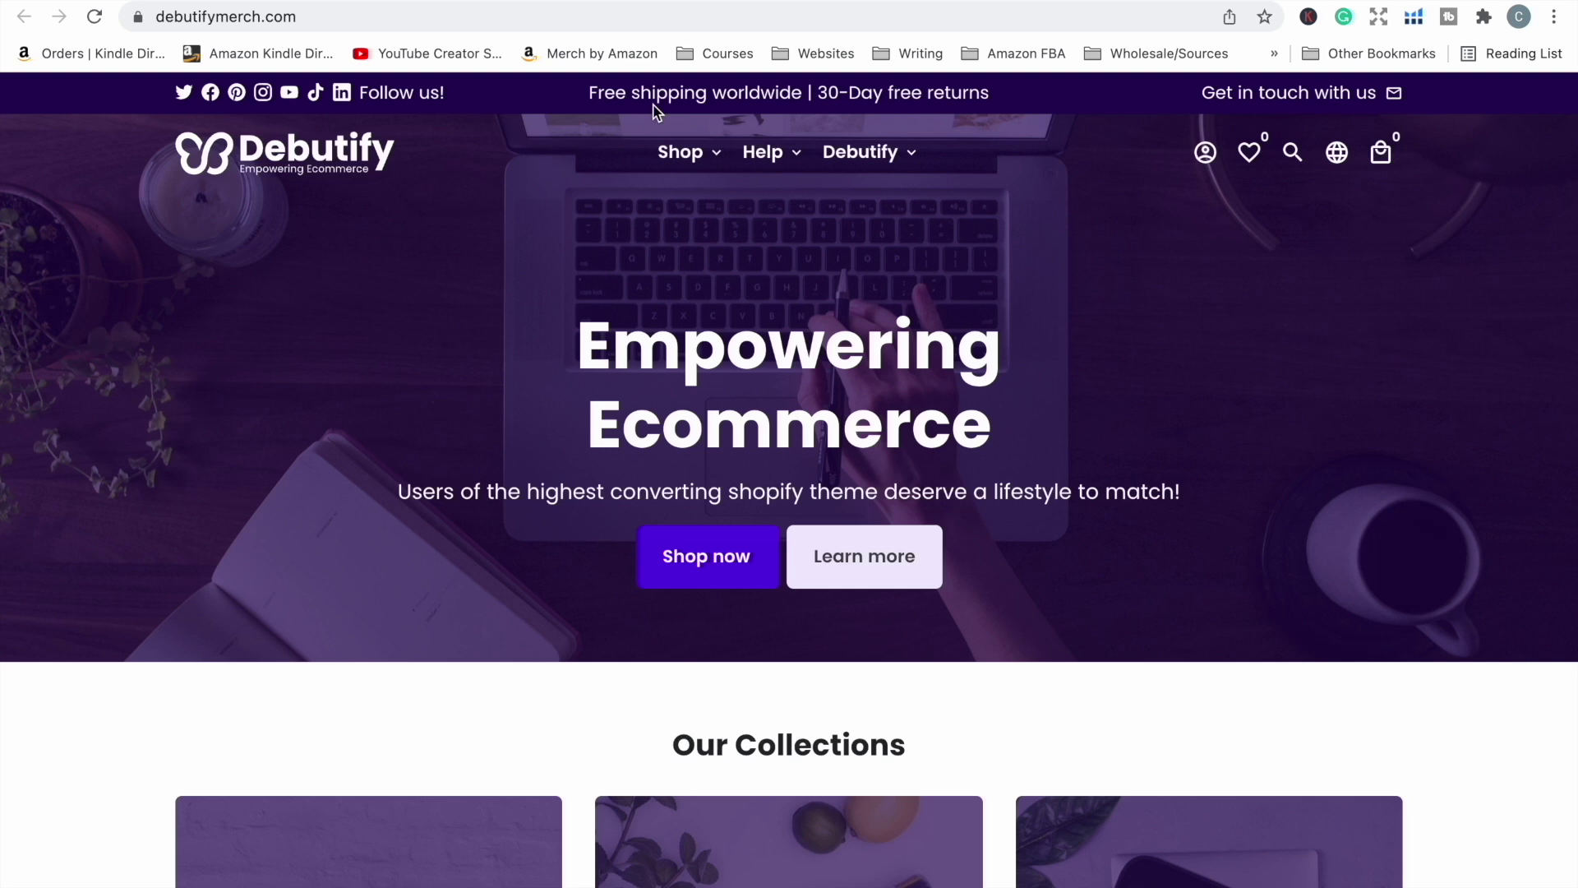
mouse_move(682, 152)
scroll(167, 622, down, 15)
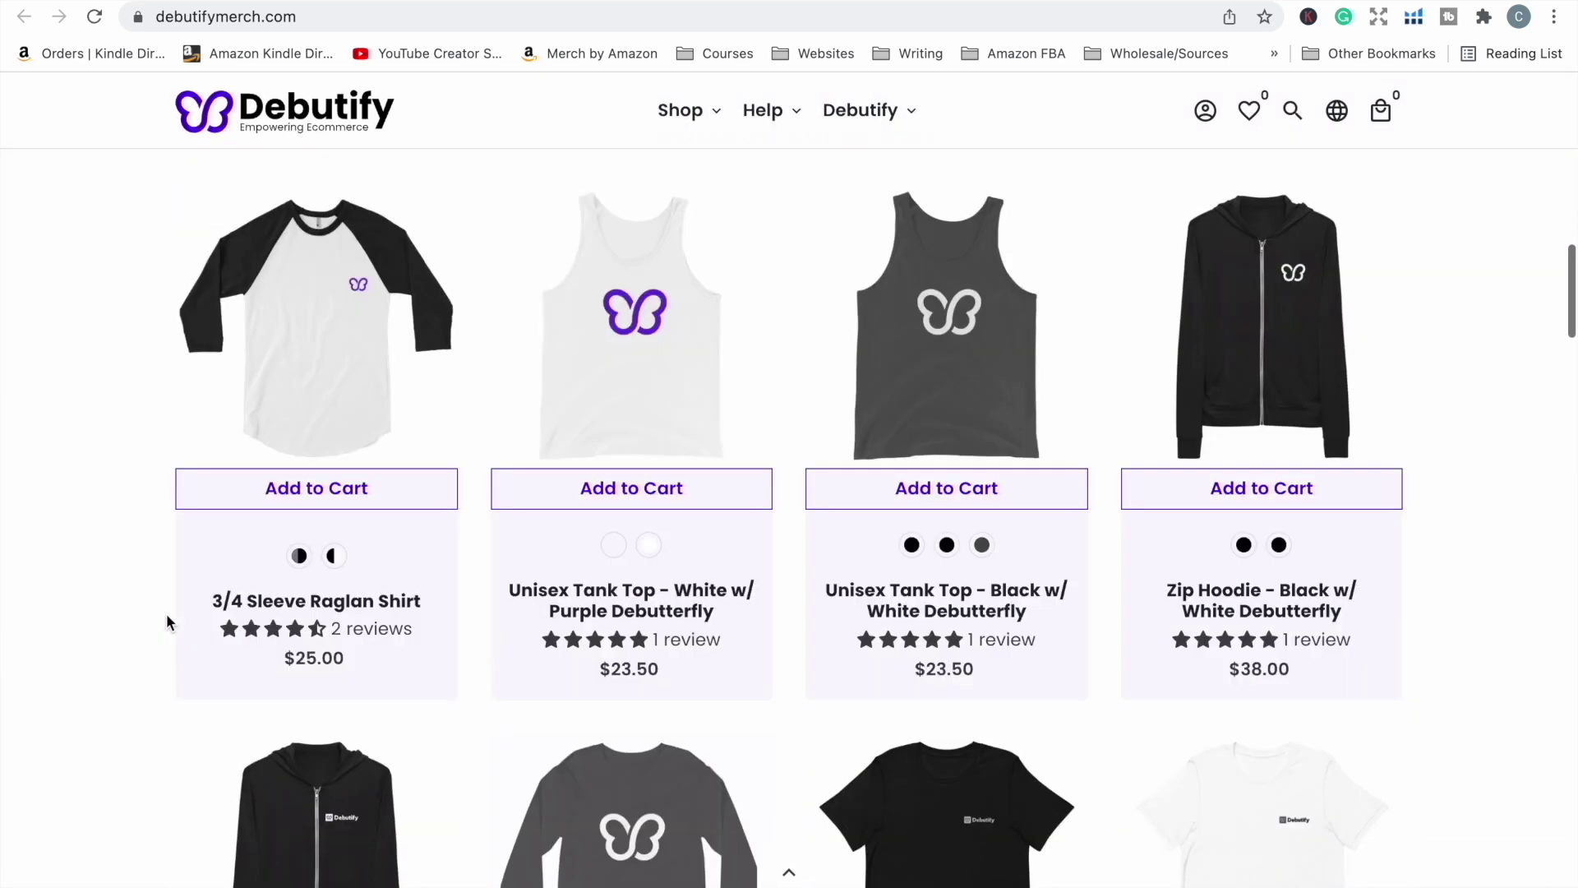
scroll(167, 623, down, 14)
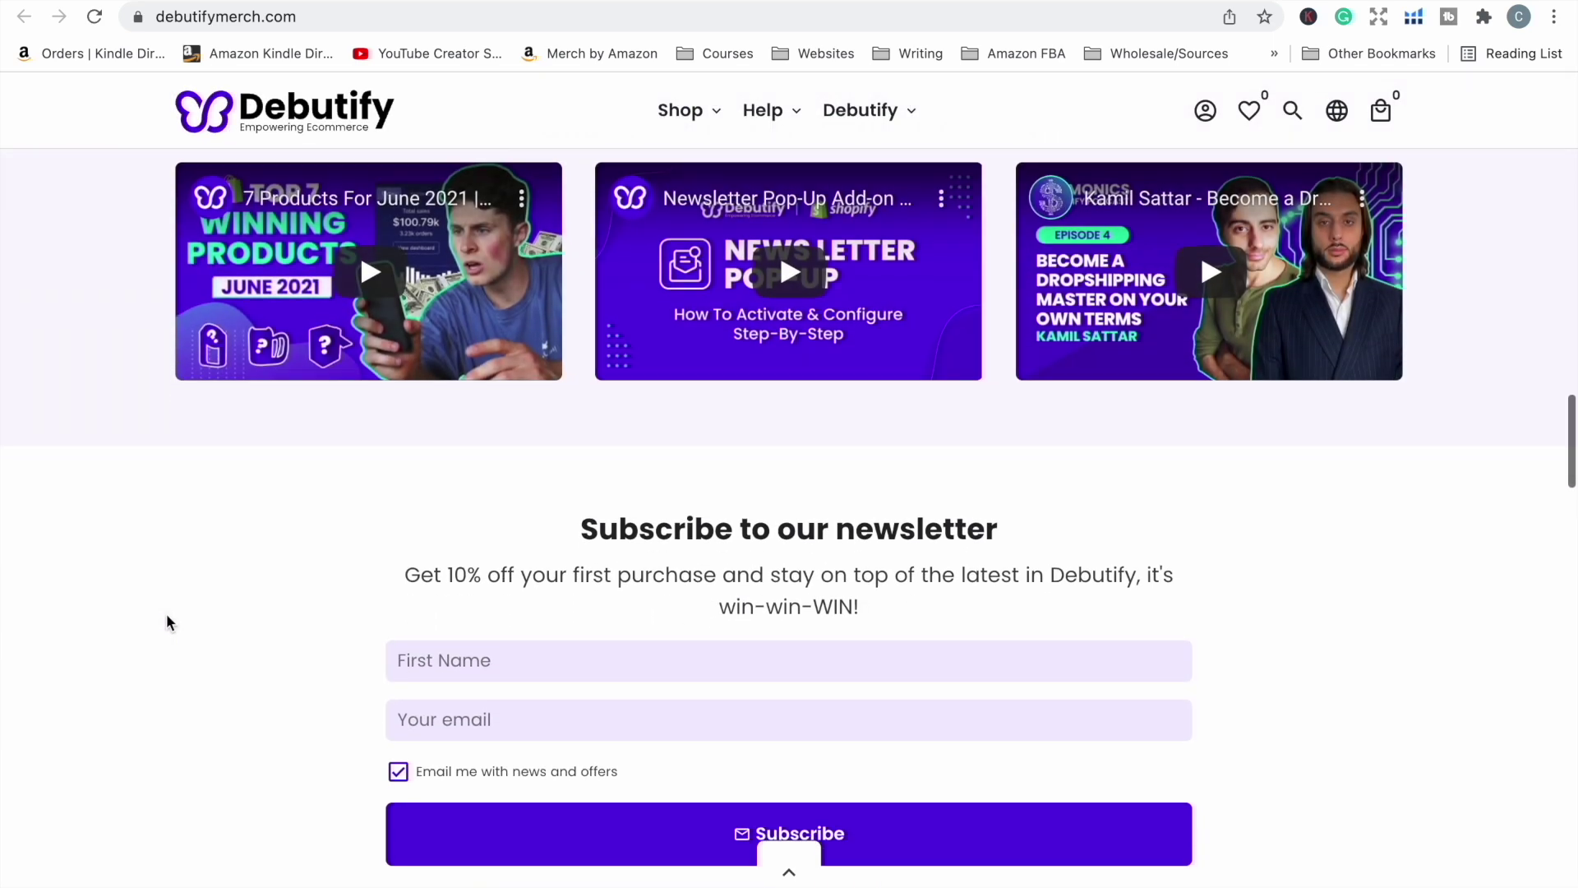
scroll(166, 623, up, 20)
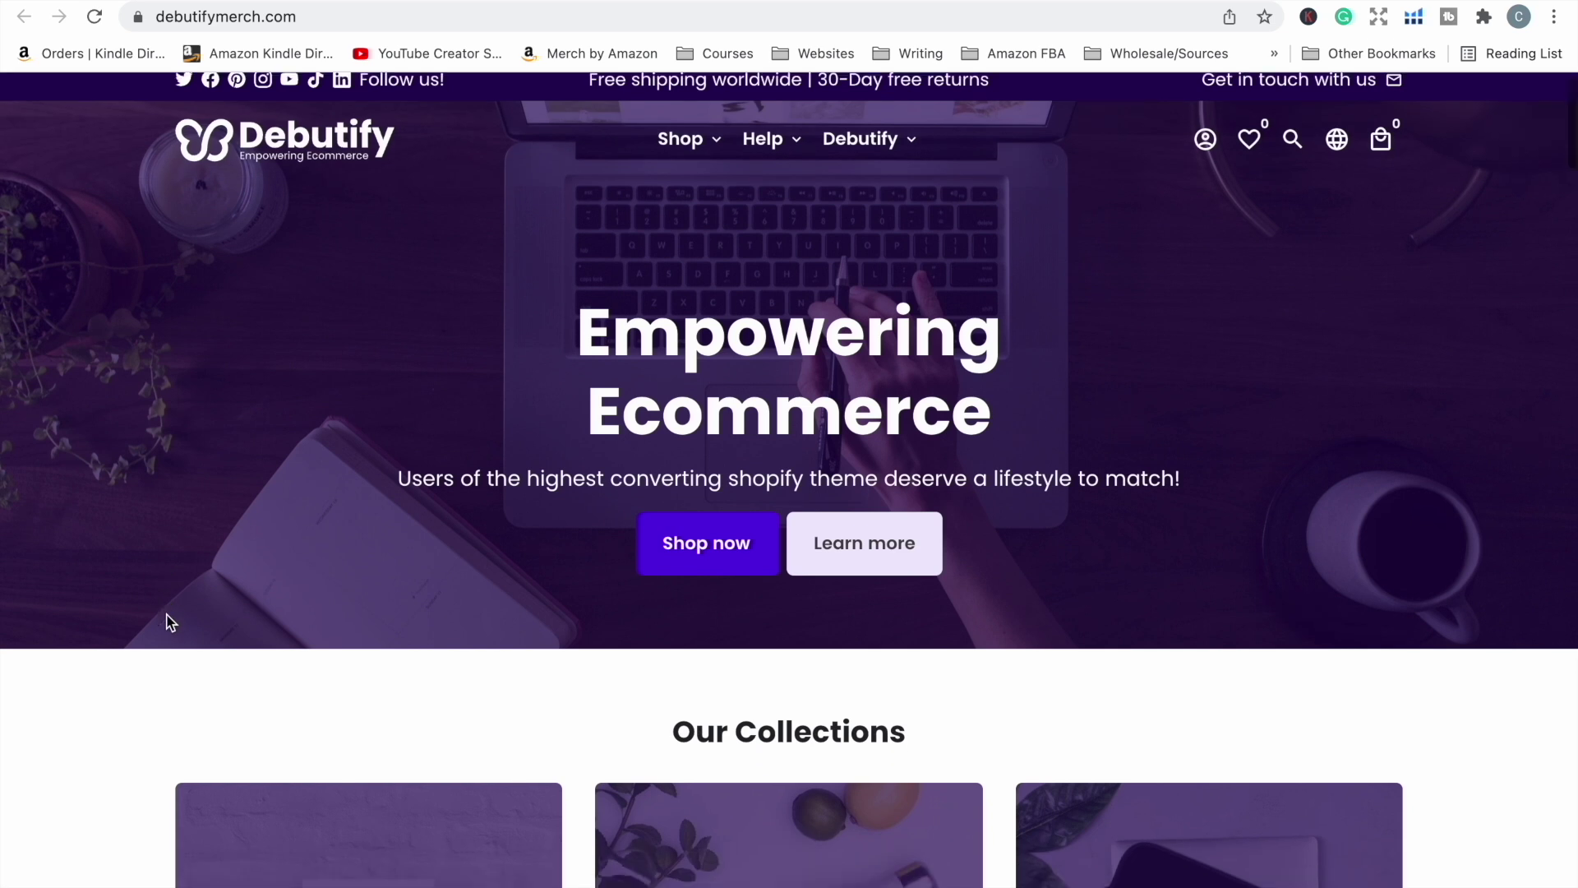
scroll(166, 623, down, 6)
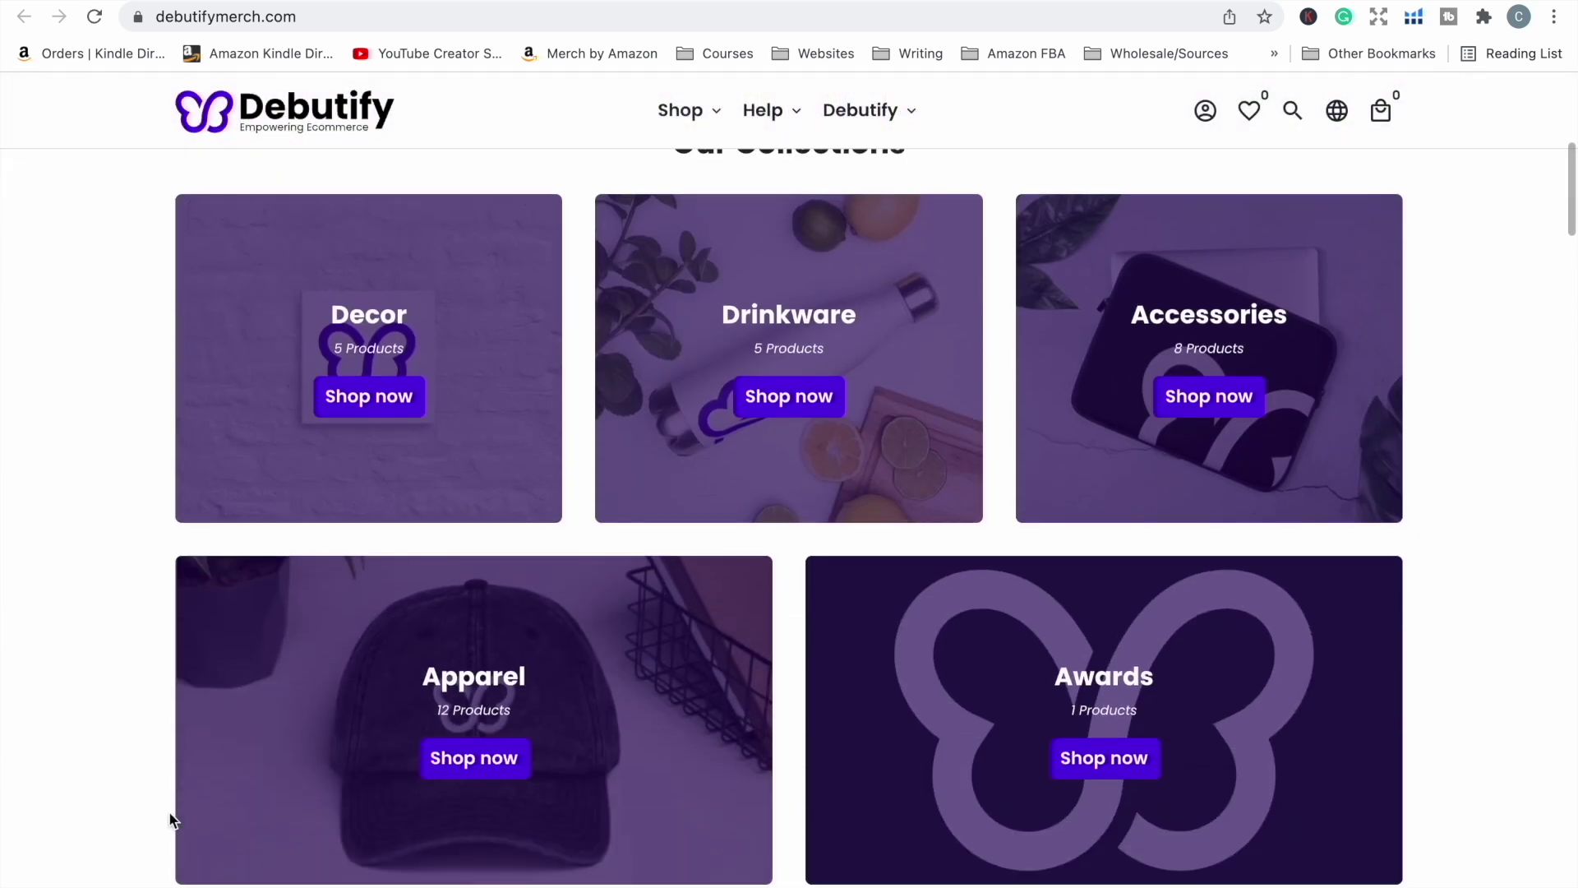
scroll(131, 723, up, 1)
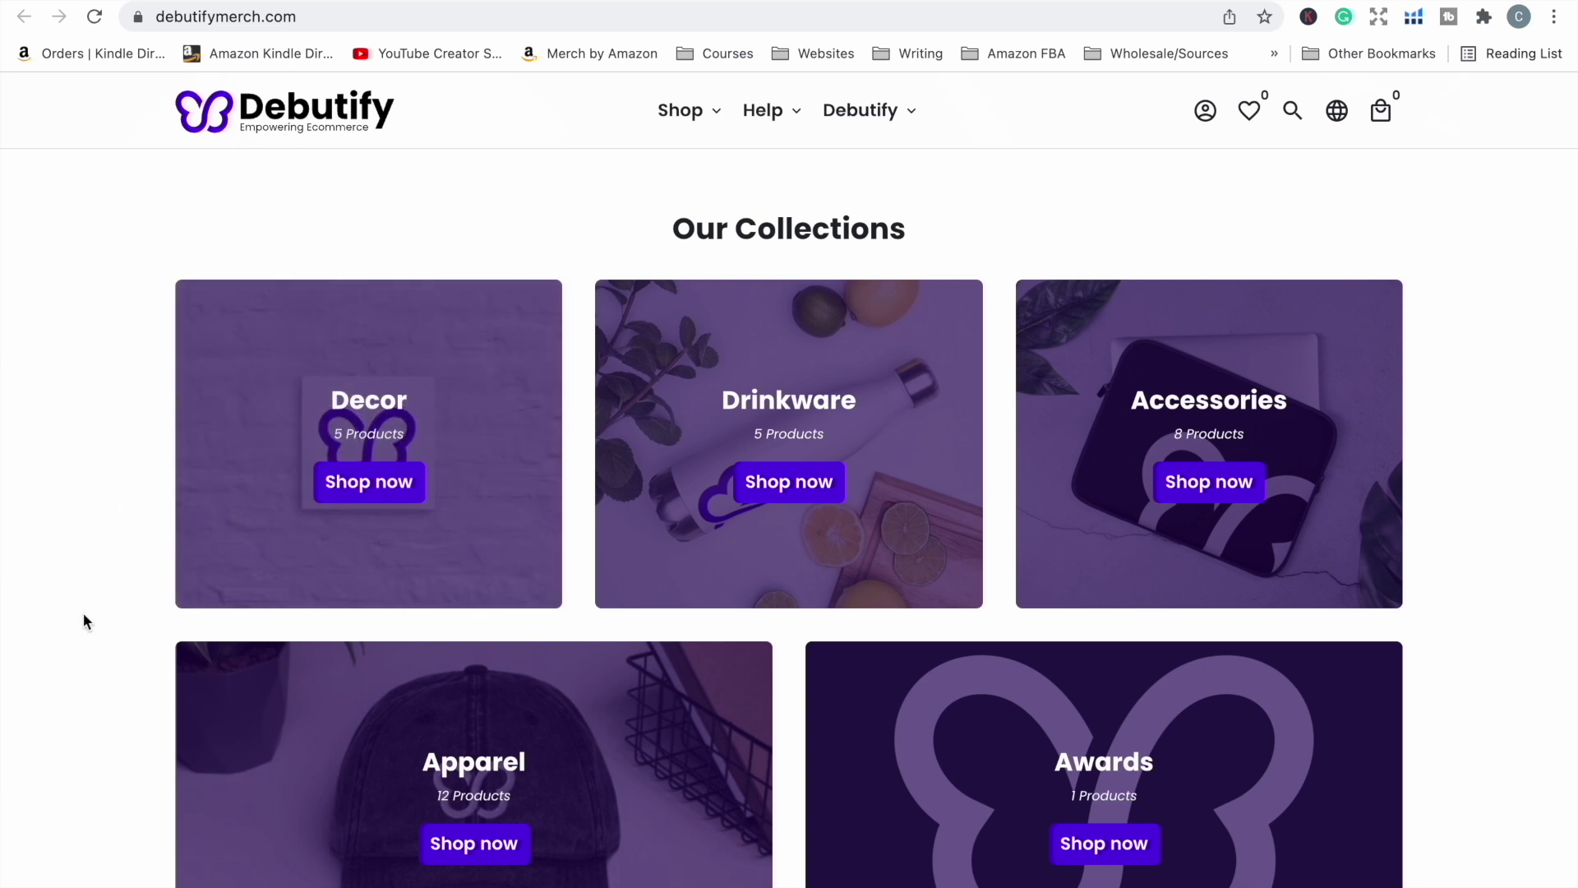
scroll(82, 613, down, 2)
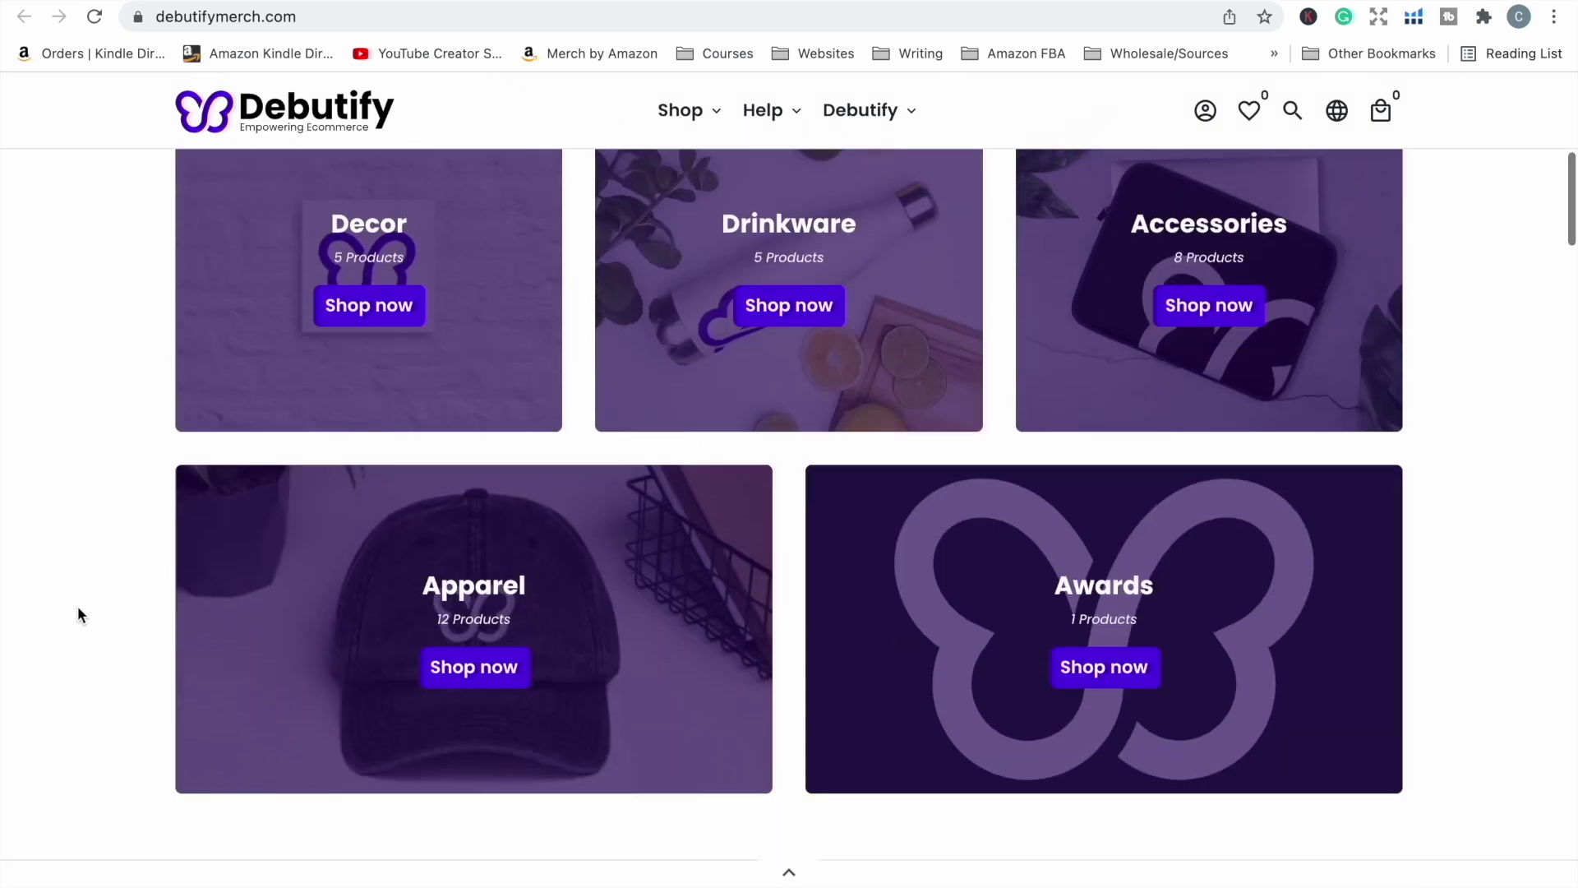
scroll(72, 598, down, 4)
scroll(86, 559, up, 3)
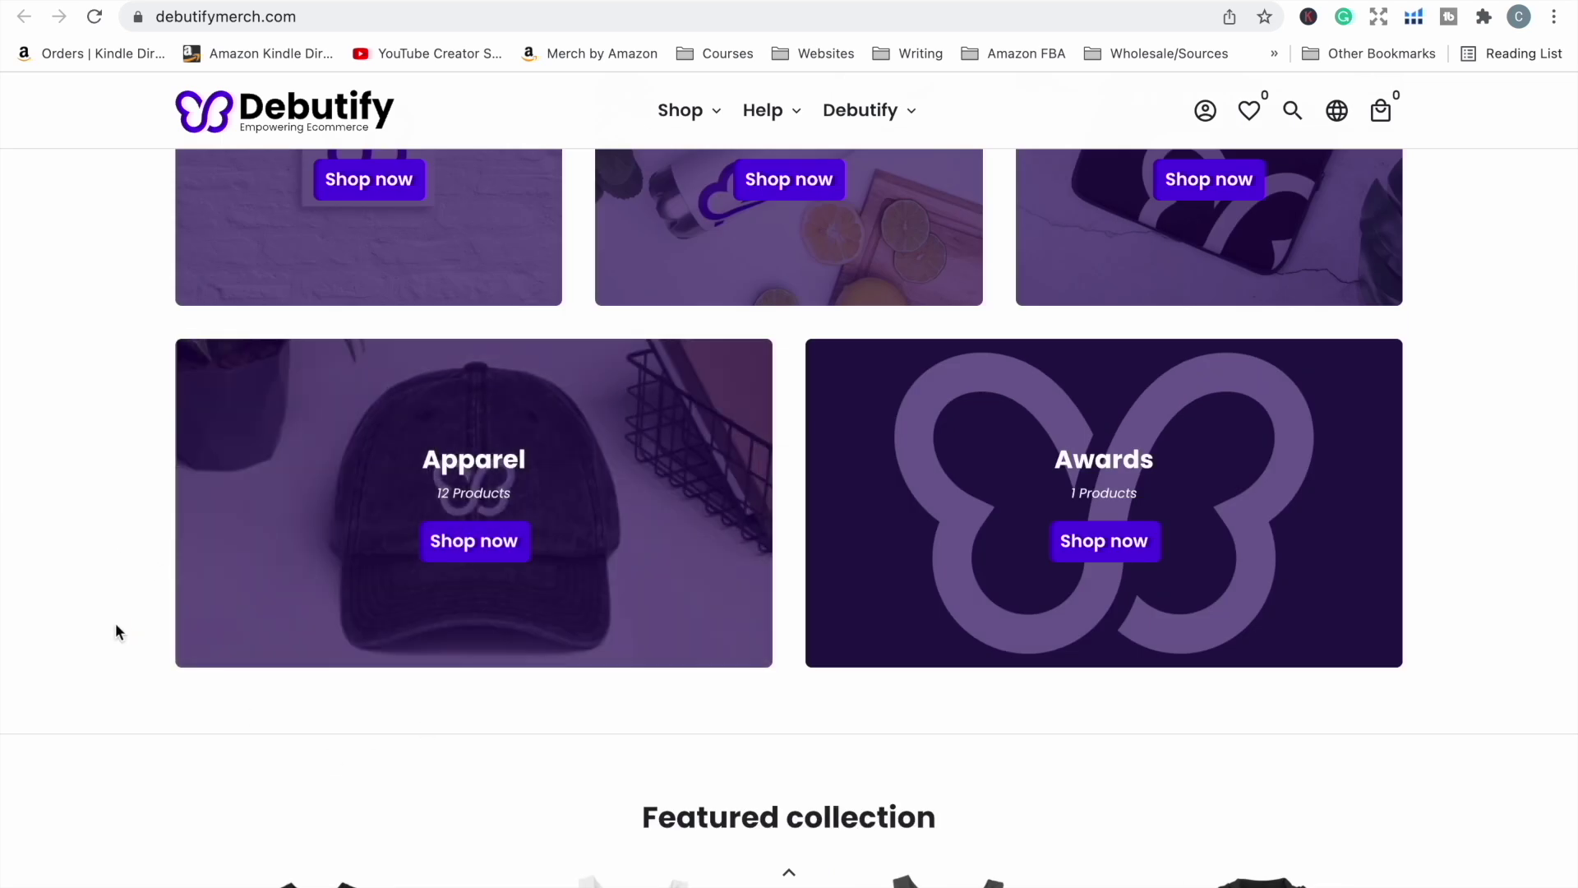
scroll(116, 624, down, 7)
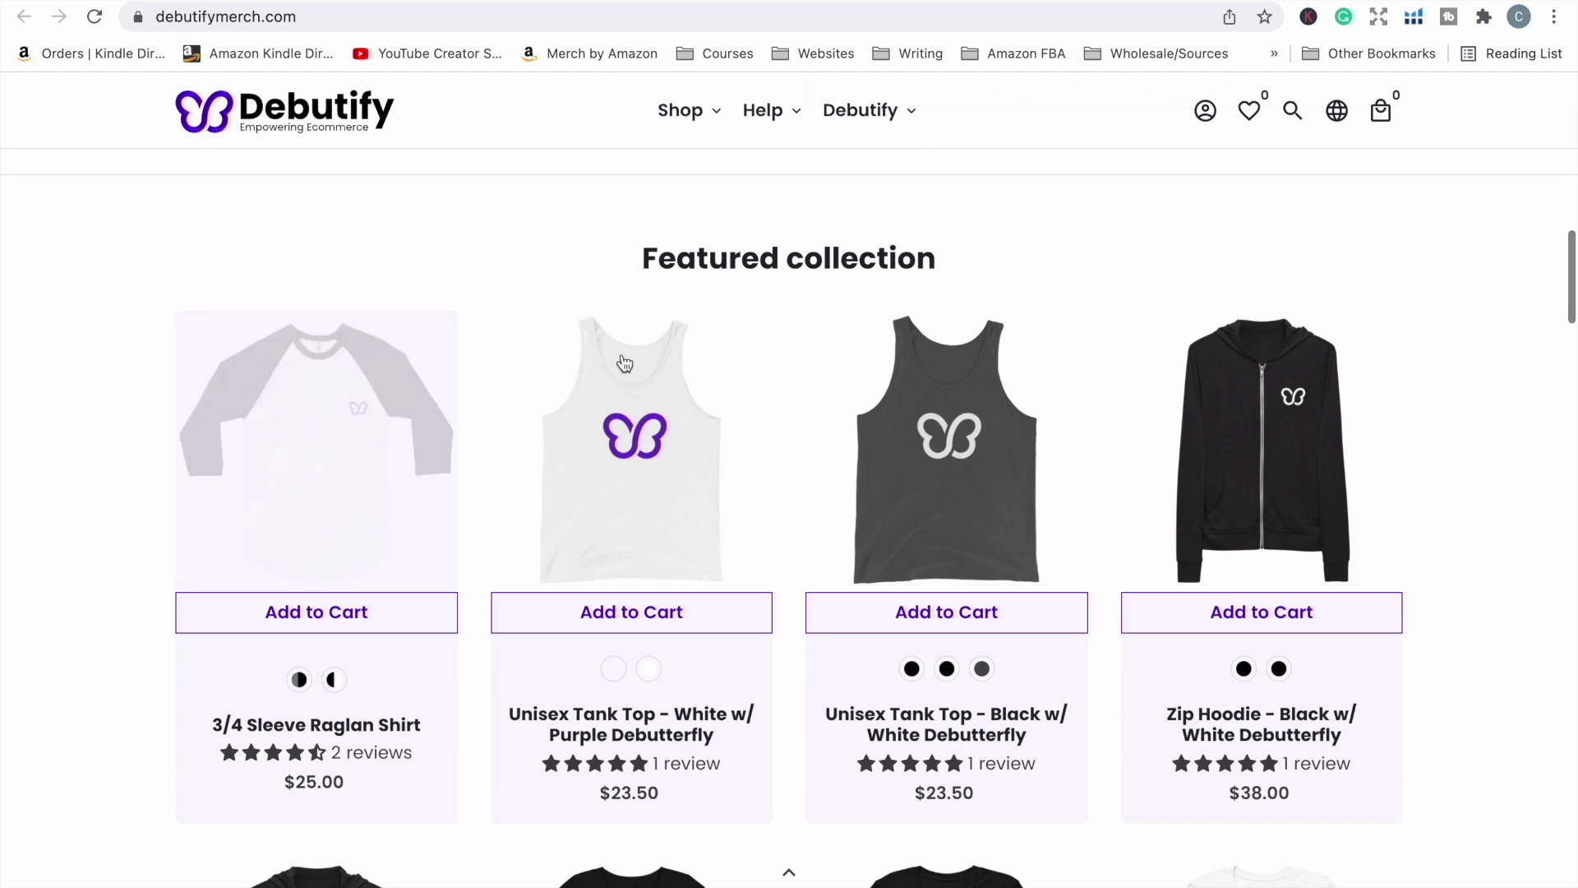
scroll(102, 711, down, 15)
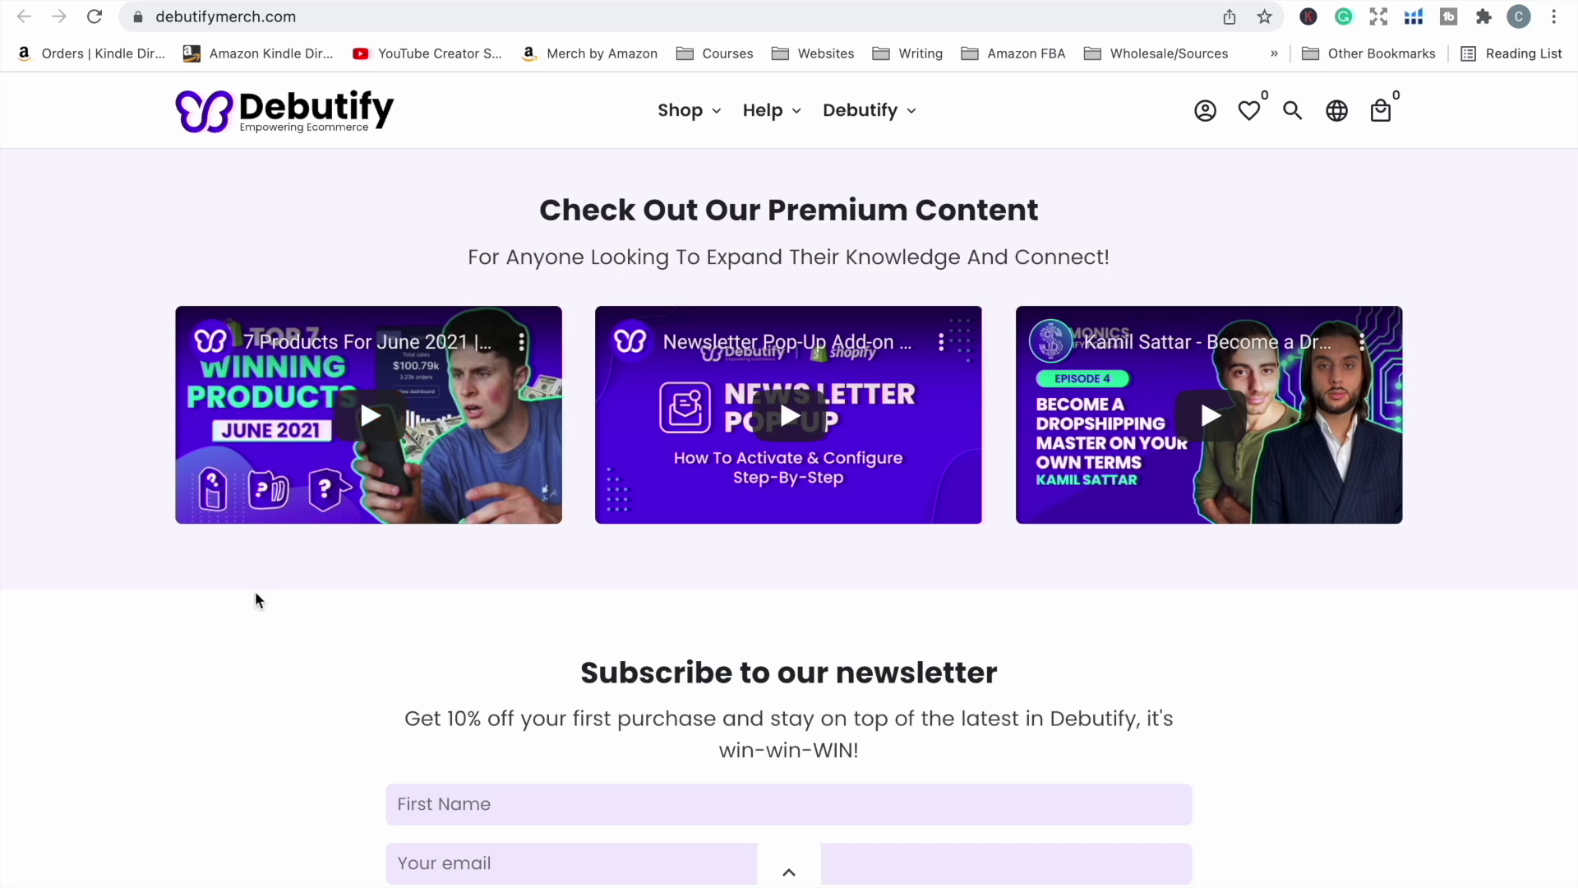
scroll(218, 499, down, 5)
scroll(205, 496, down, 4)
scroll(204, 497, down, 15)
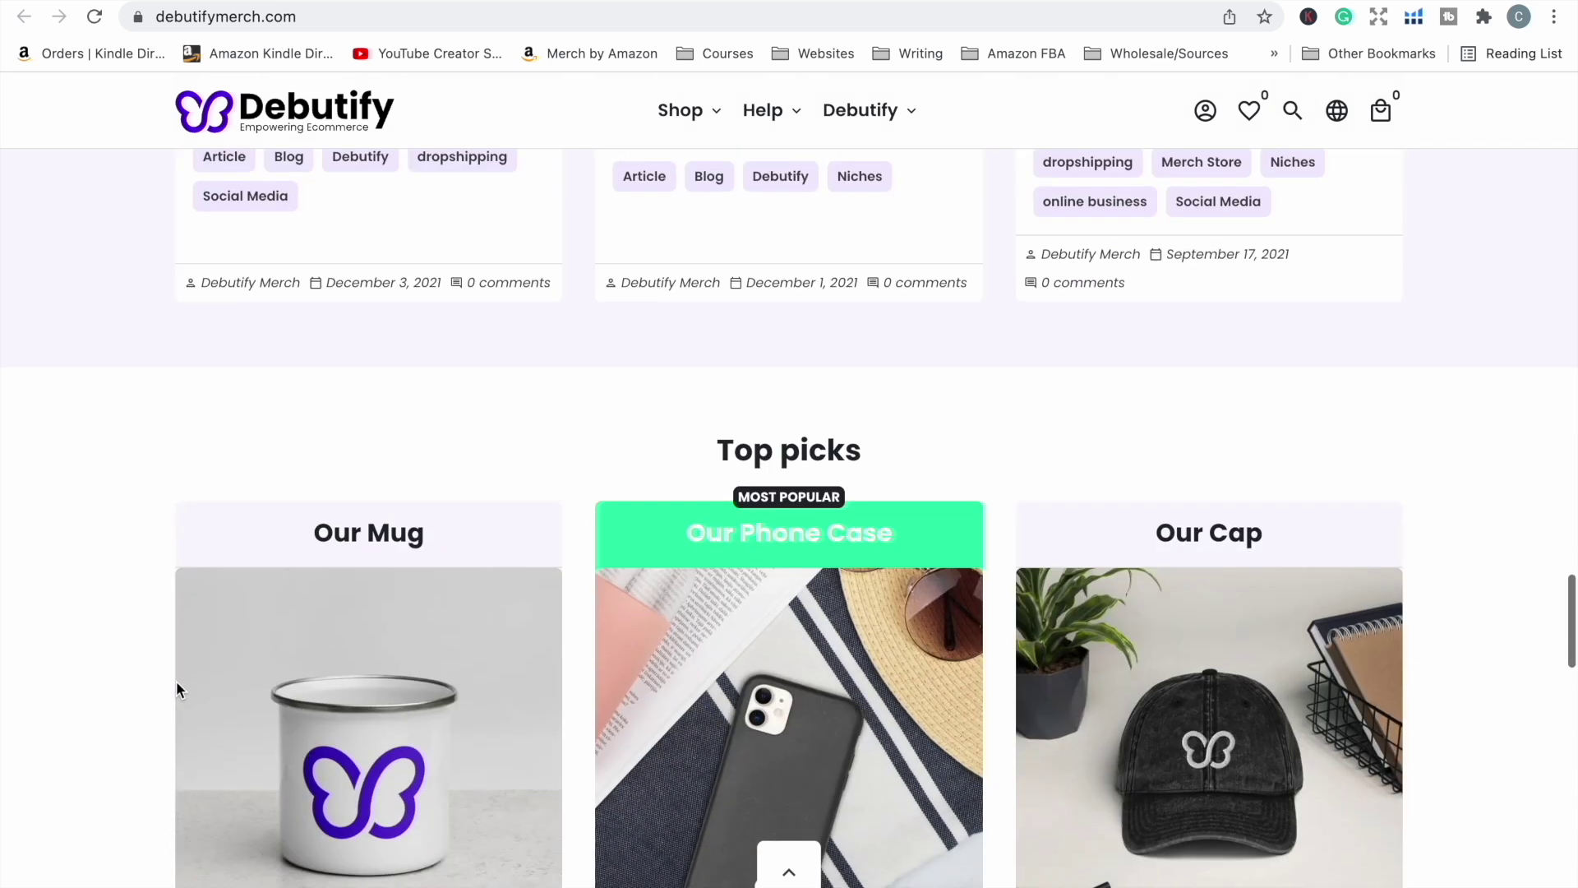
scroll(176, 681, down, 4)
scroll(174, 674, up, 4)
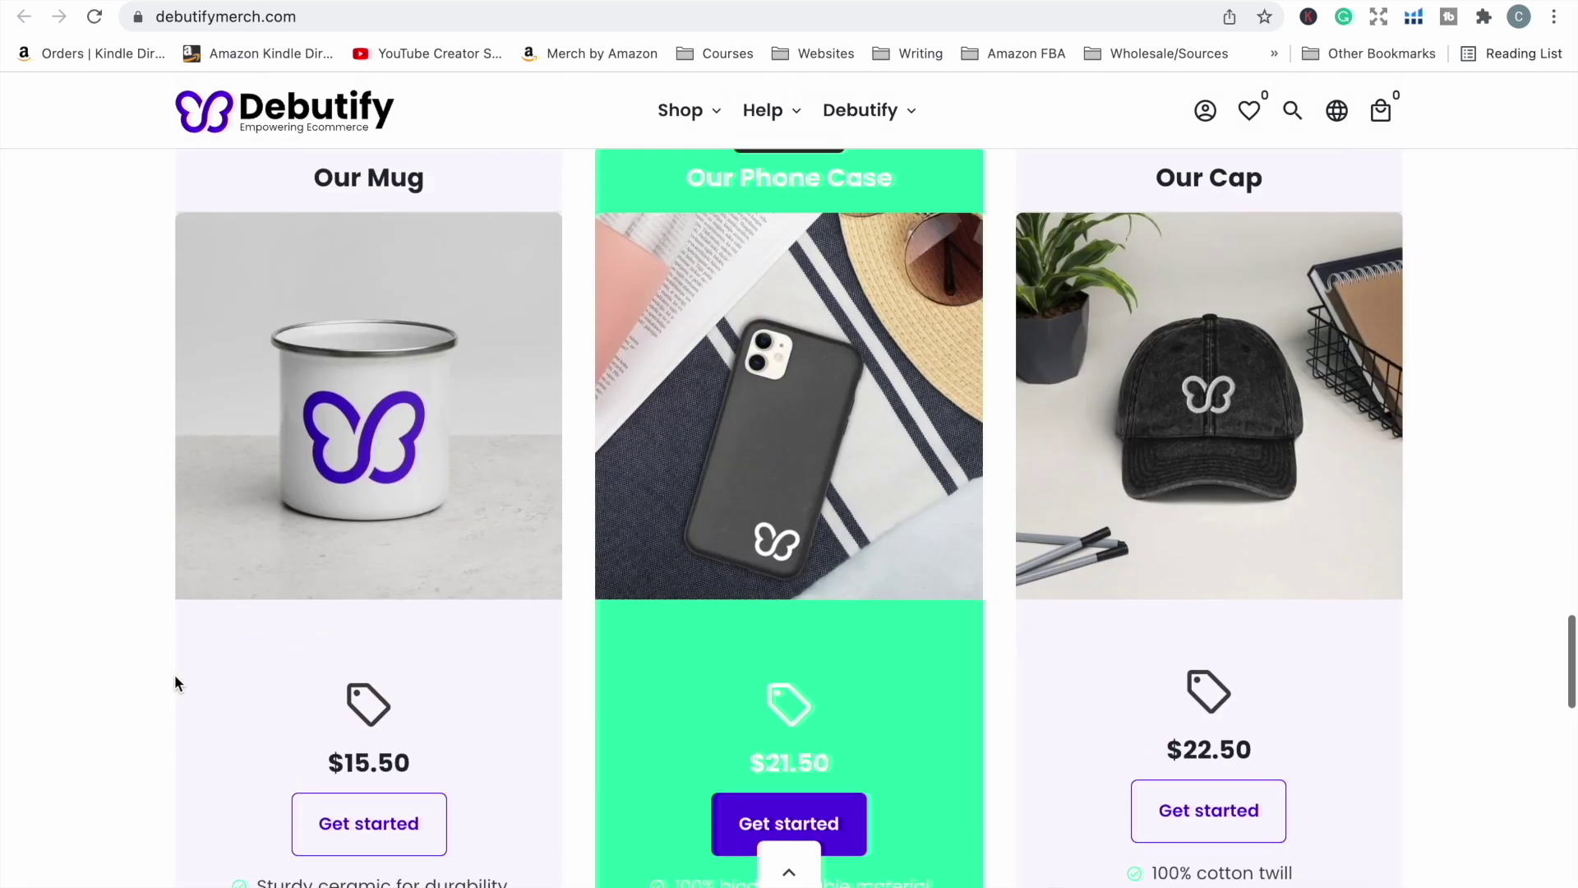
scroll(174, 674, down, 4)
scroll(174, 676, down, 10)
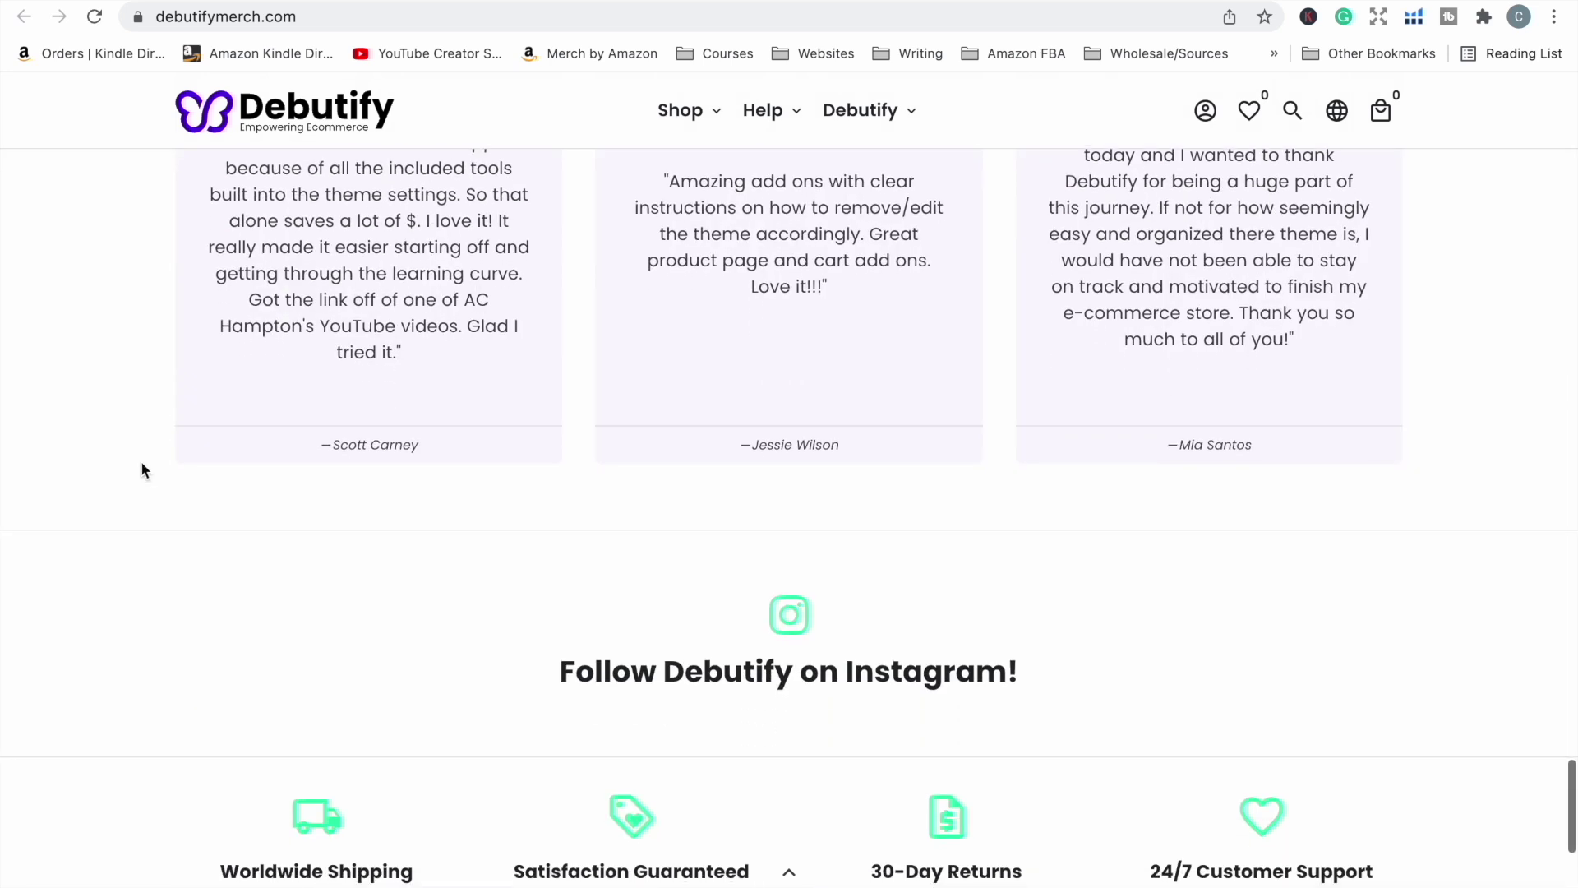
scroll(140, 468, up, 2)
scroll(140, 469, down, 8)
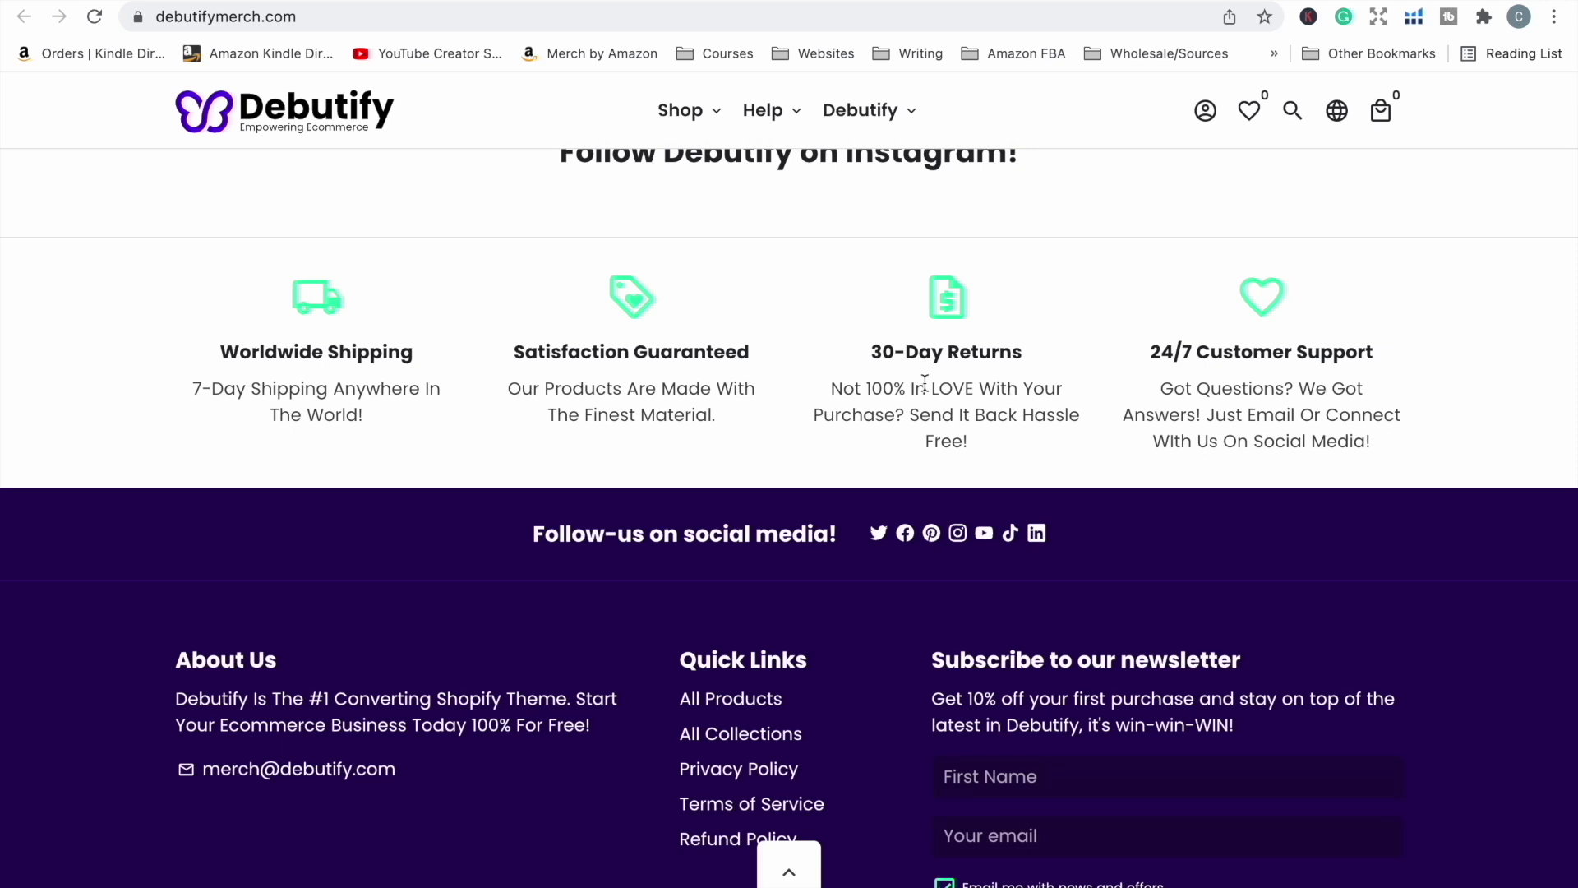
scroll(884, 641, down, 3)
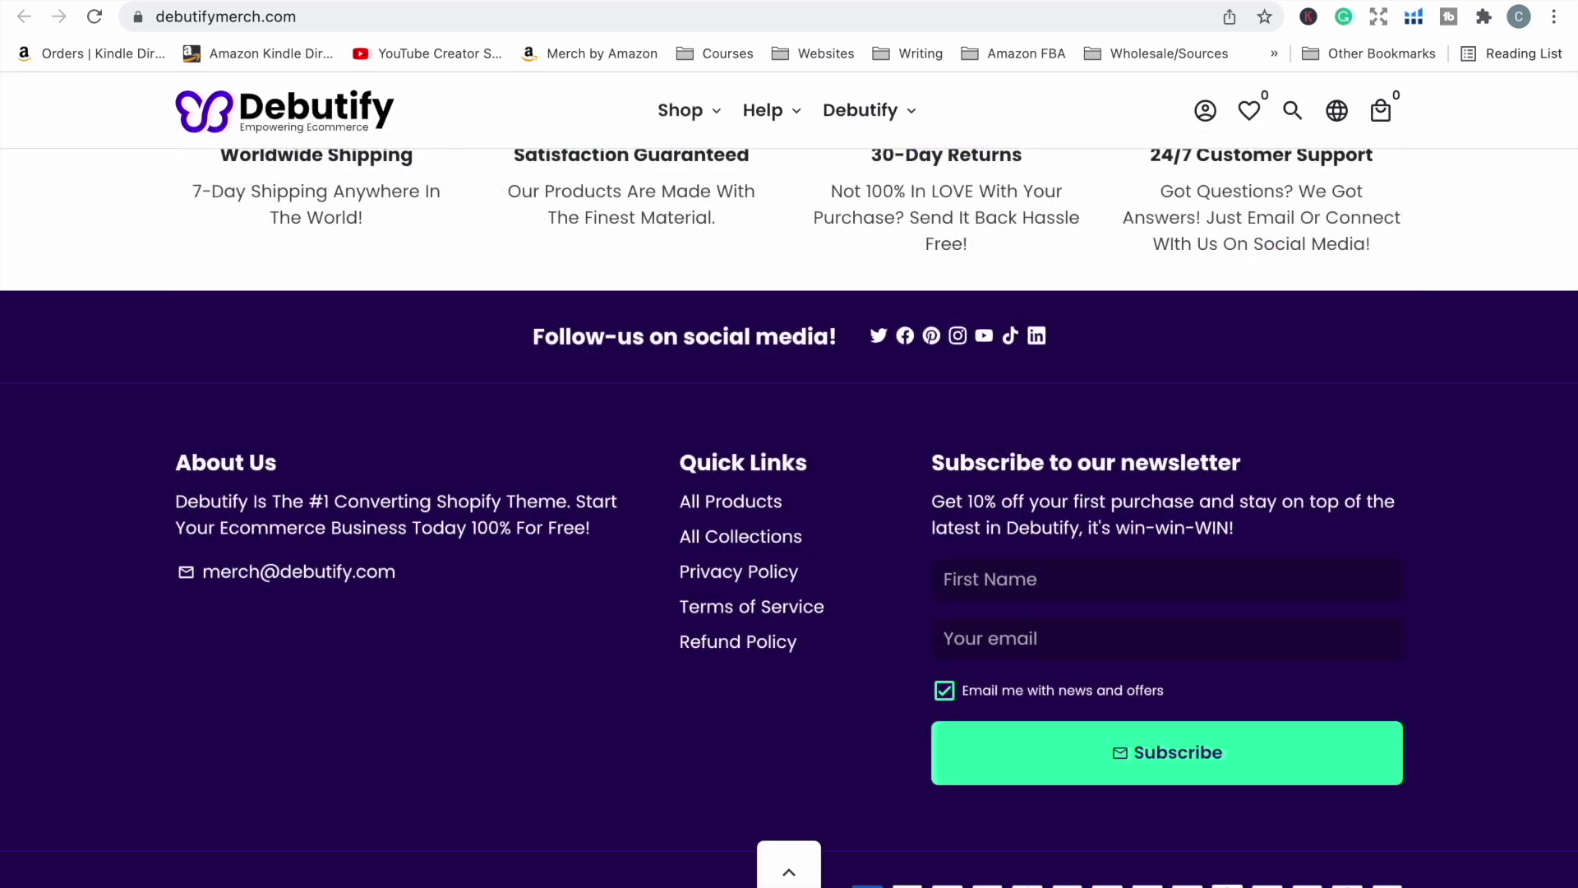
scroll(789, 485, up, 20)
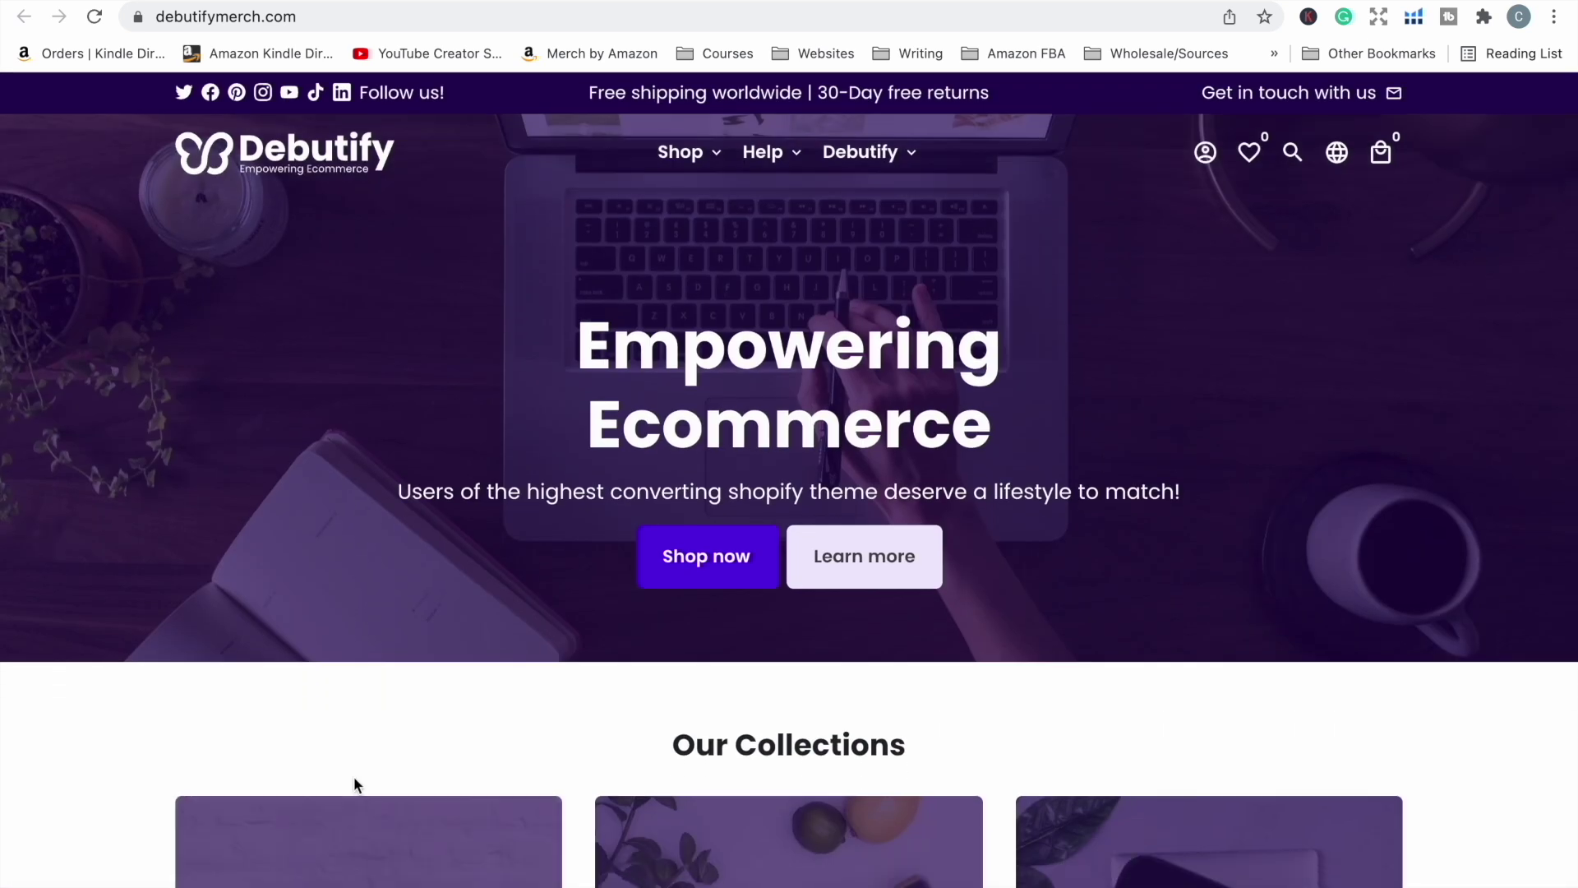
scroll(353, 776, down, 15)
scroll(355, 774, down, 15)
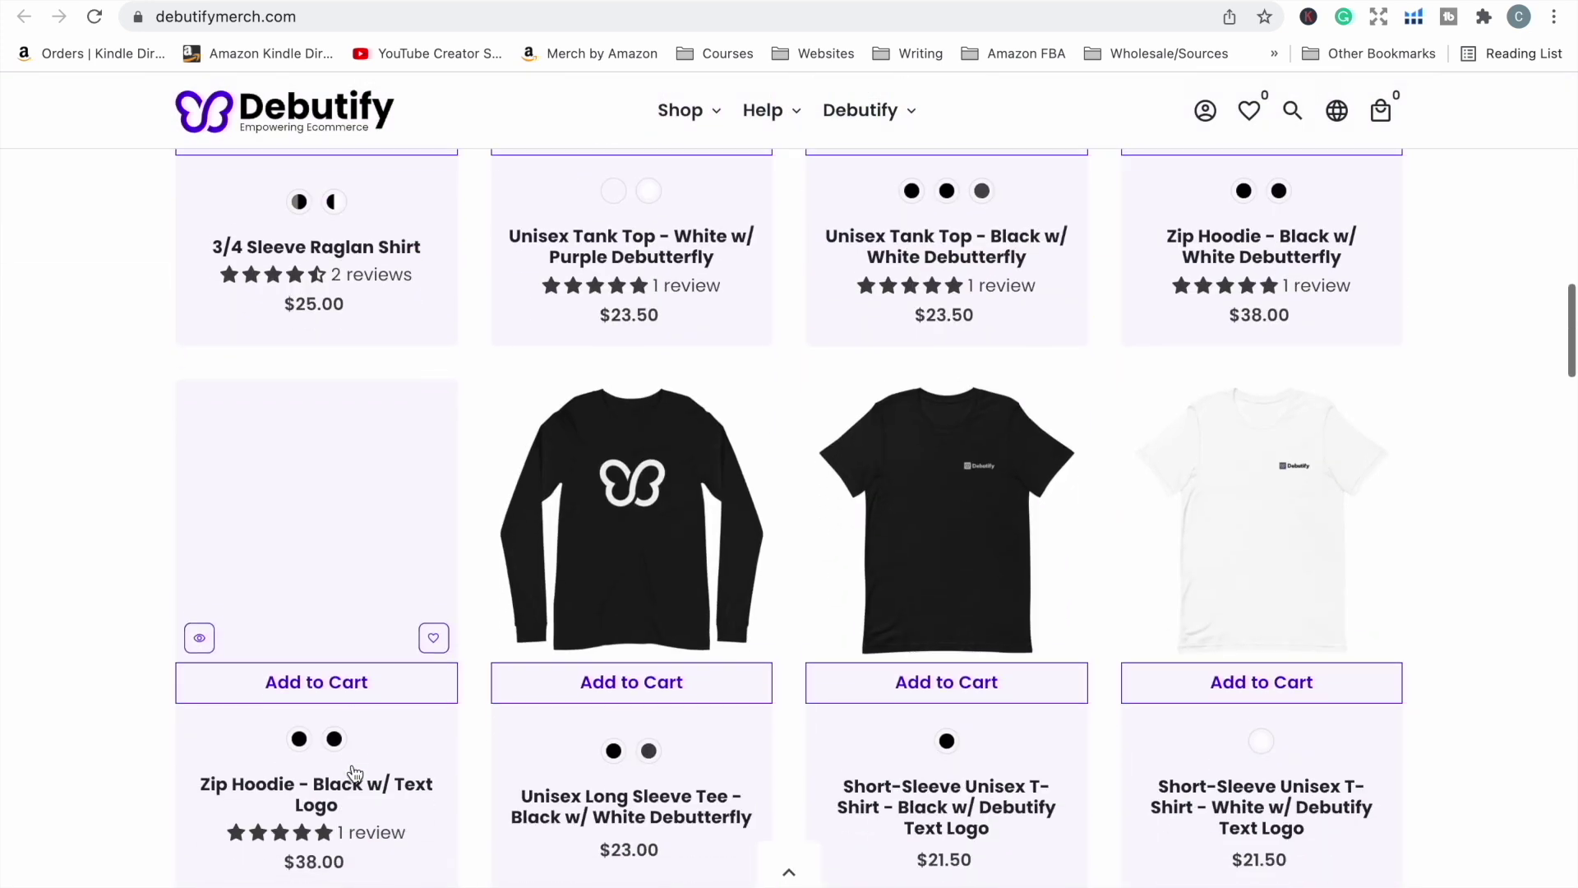
scroll(136, 682, up, 15)
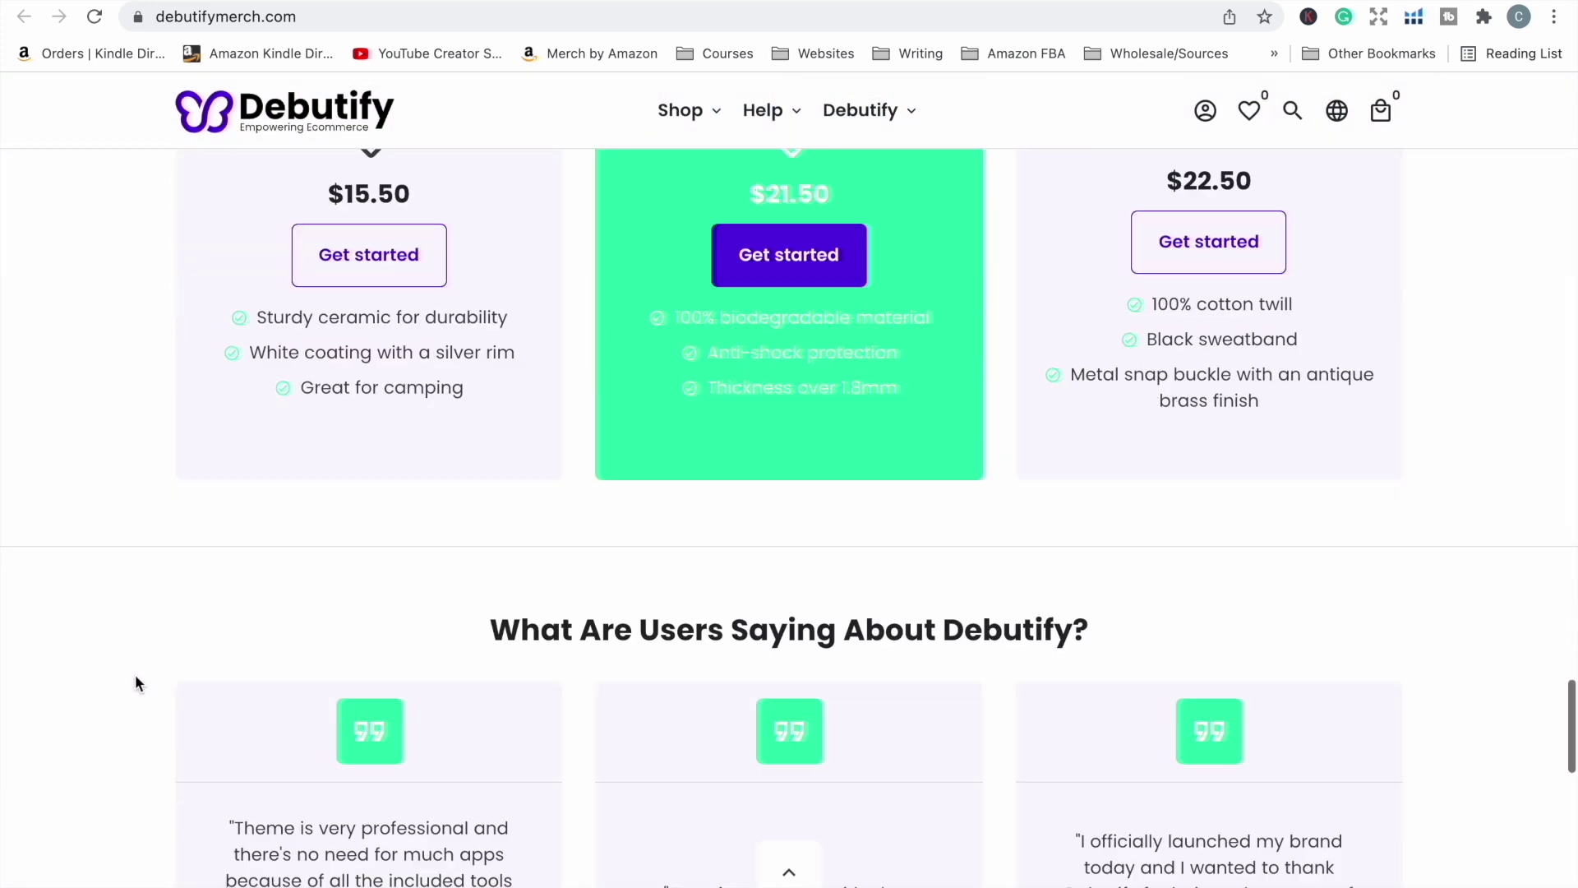
scroll(135, 683, up, 10)
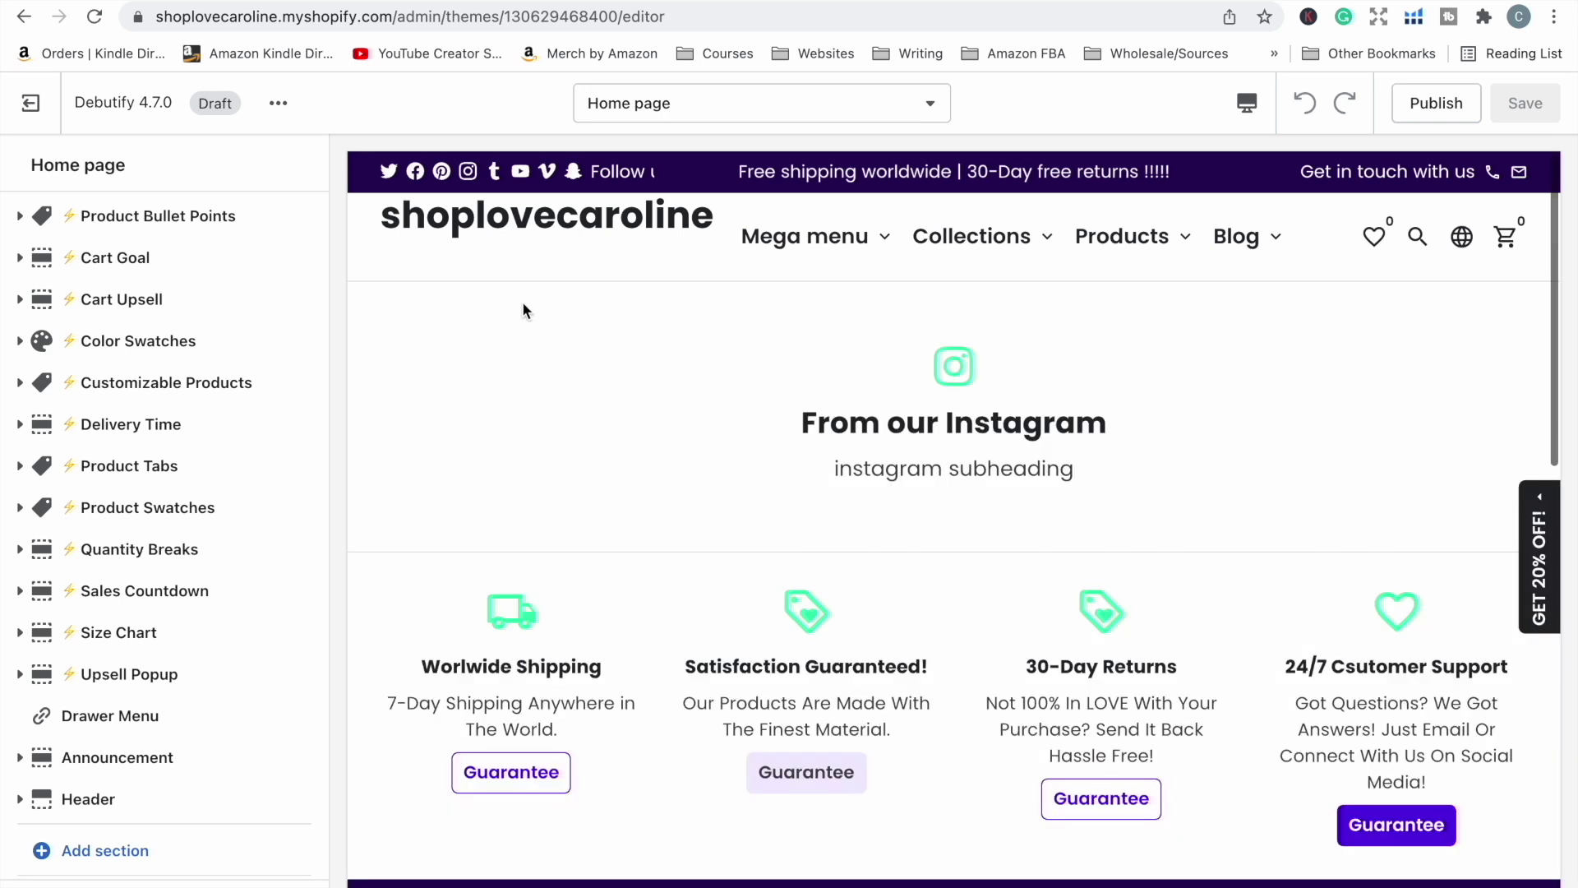
Step: Scroll the theme editor sidebar toward the Announcement section
scroll(891, 411, down, 1)
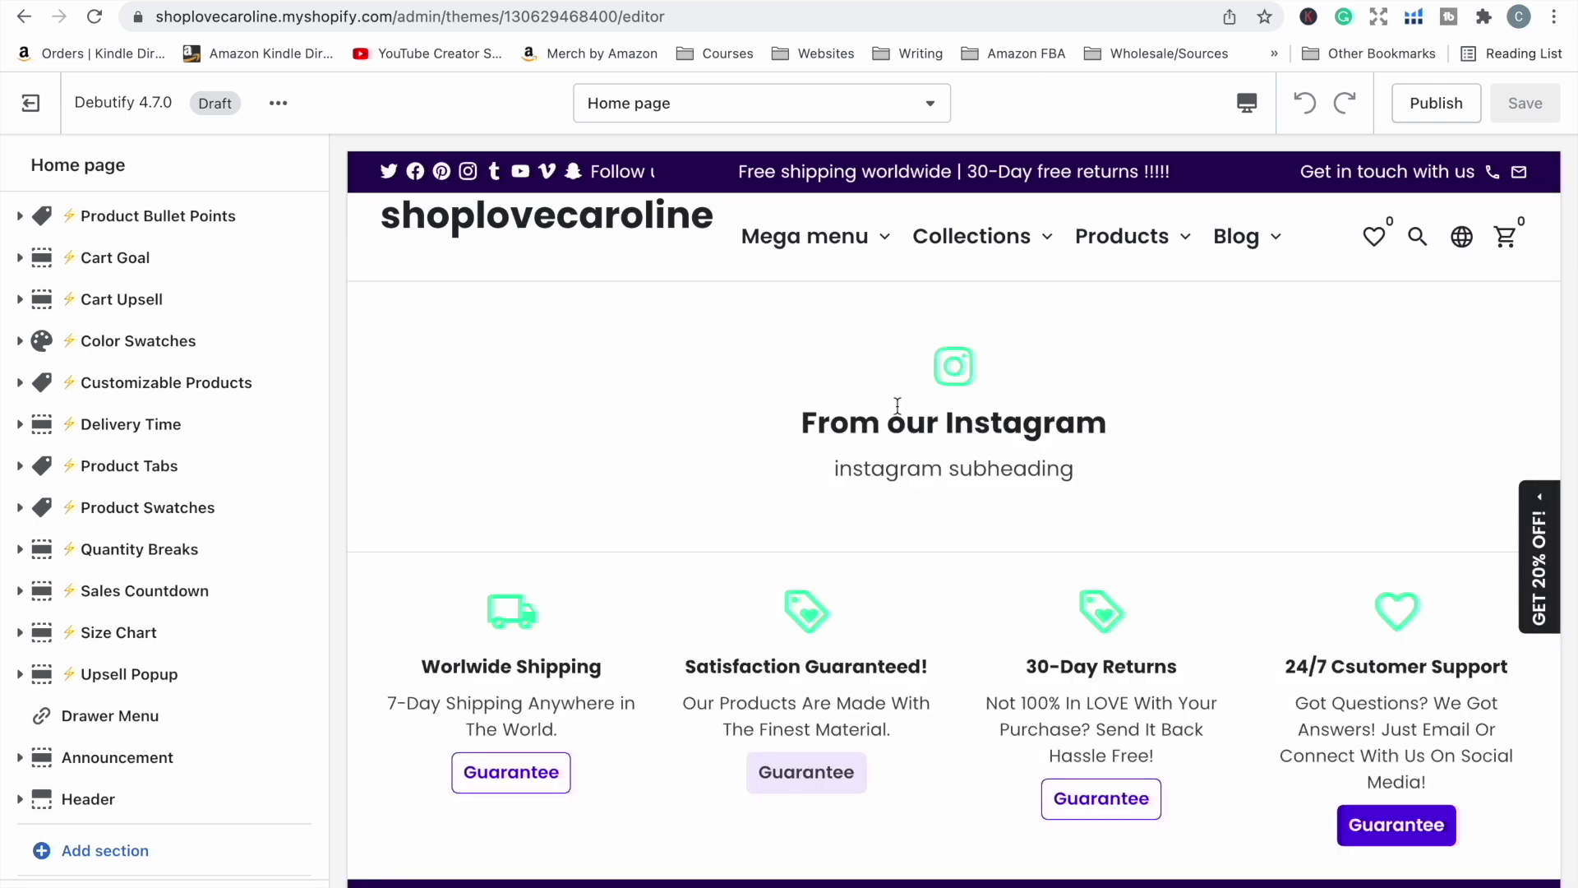